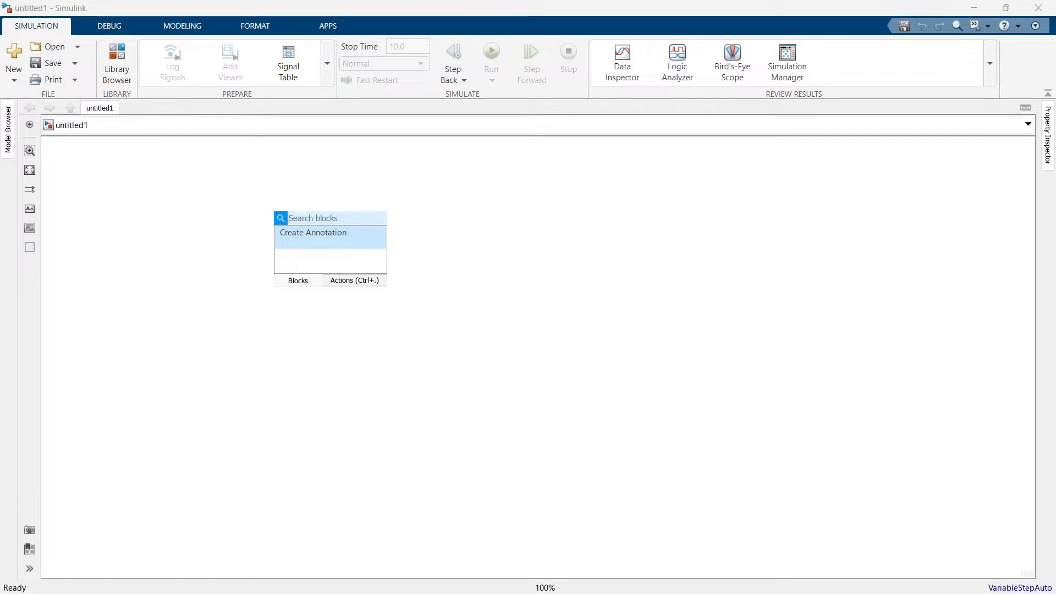
# - Add a Thyristor block from Specialized Power Systems/Power Electronics and place it in the upper part of the model
pyautogui.write('thyrist')
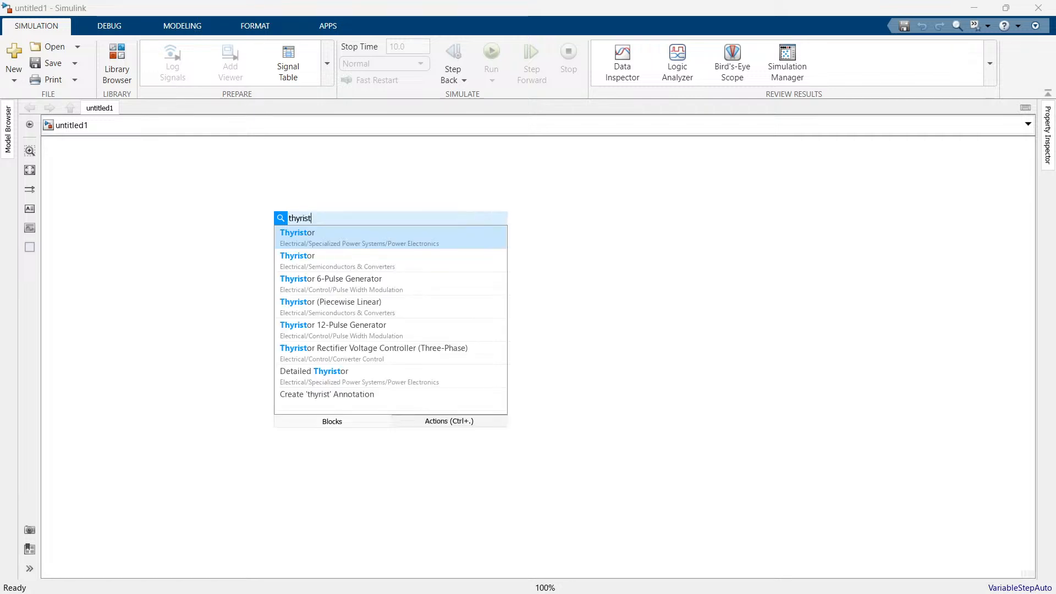
pyautogui.click(386, 243)
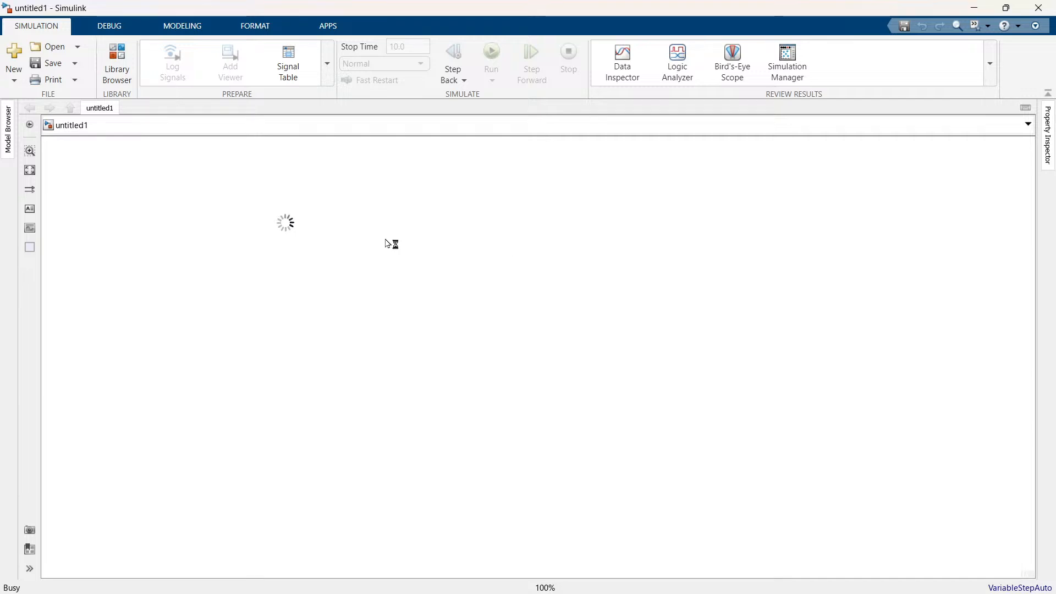
pyautogui.moveTo(293, 234); pyautogui.dragTo(378, 260)
pyautogui.scroll(2, 367, 271)
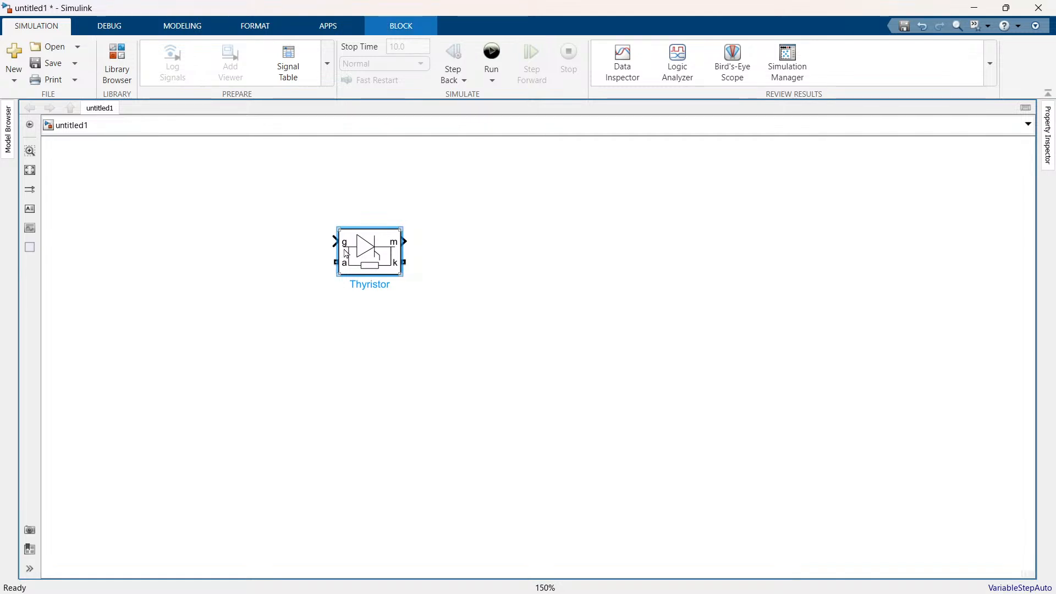
pyautogui.scroll(-1, 365, 248)
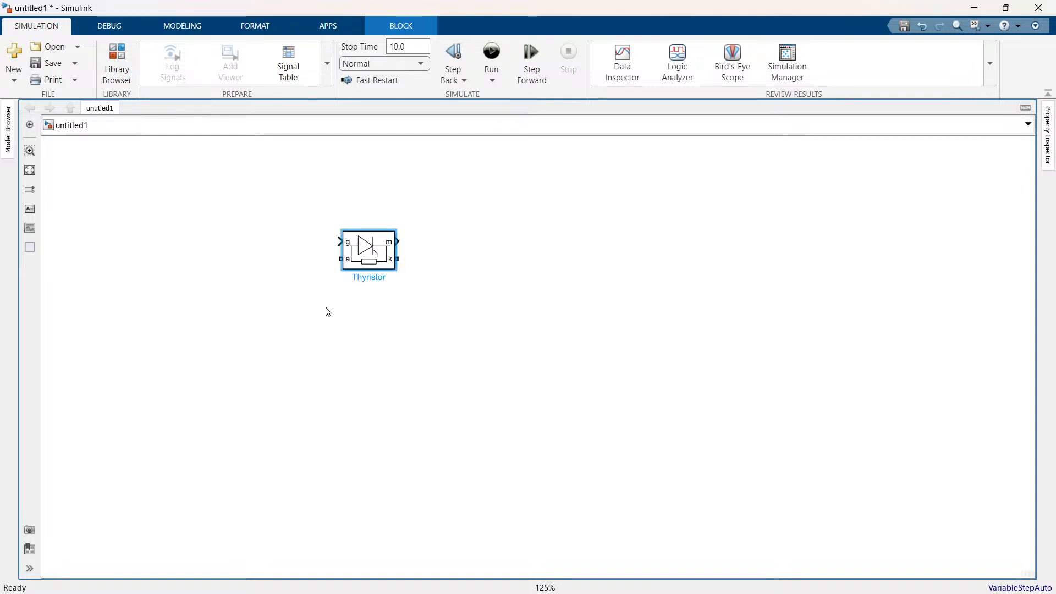
# - Add a Controlled Voltage Source from Specialized Power Systems/Sources and place it below and to the left of the thyristor
pyautogui.doubleClick(339, 330)
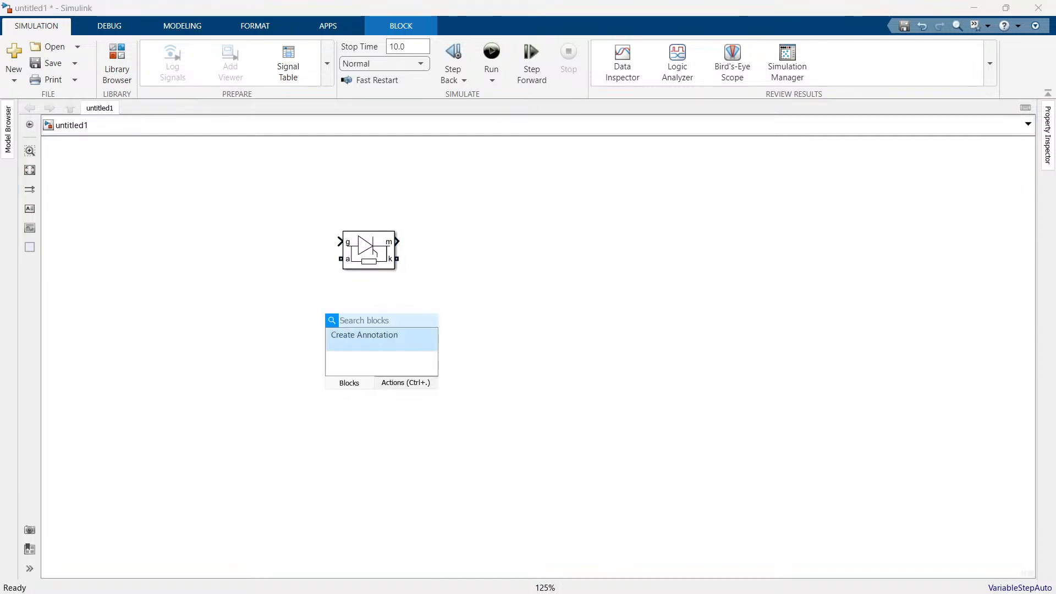
pyautogui.write('cont')
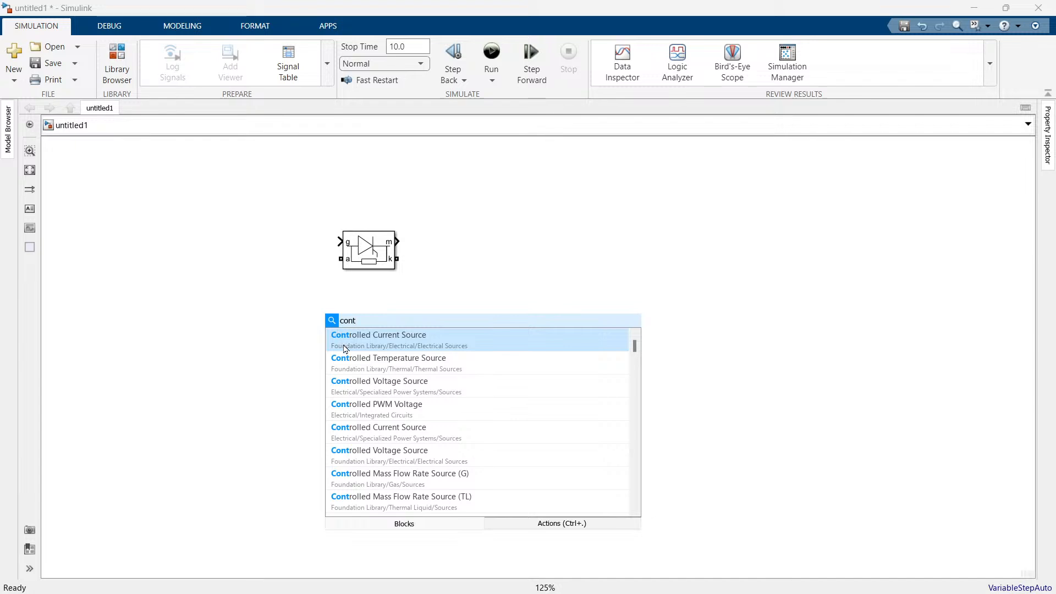
pyautogui.click(405, 395)
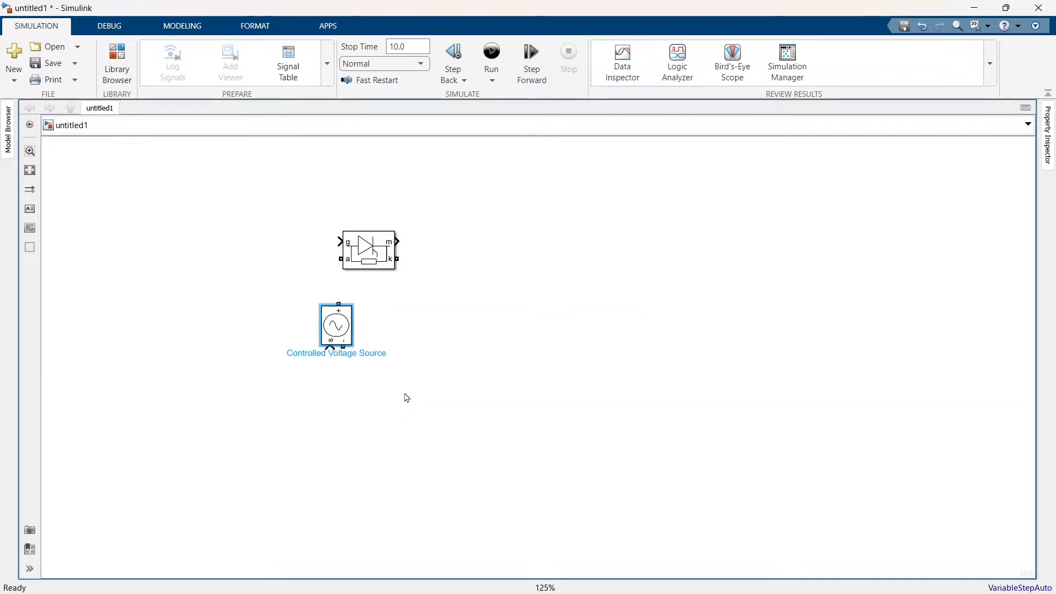
pyautogui.click(316, 337)
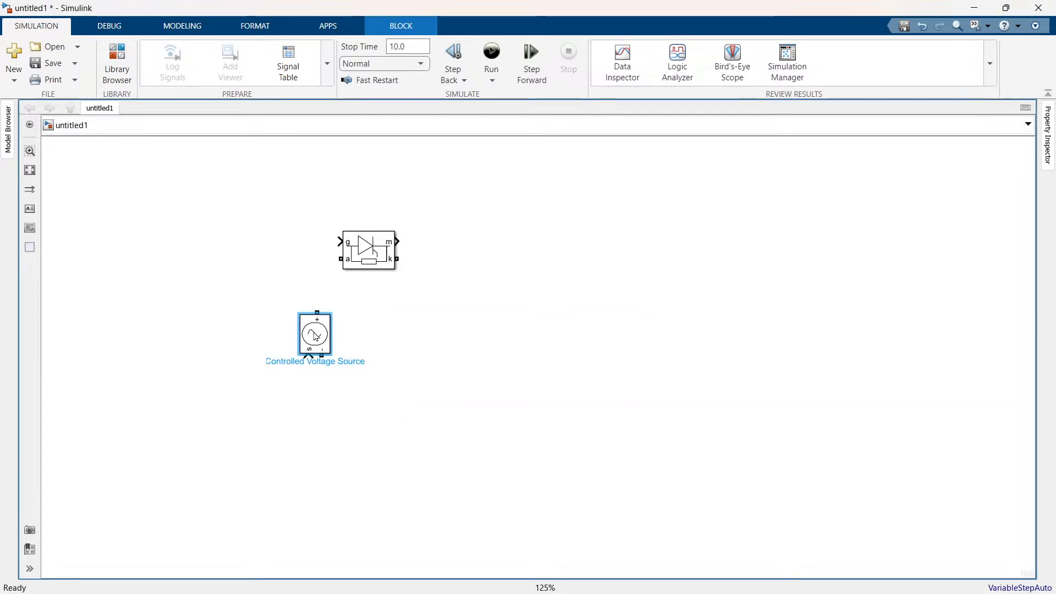
pyautogui.moveTo(316, 336); pyautogui.dragTo(294, 328)
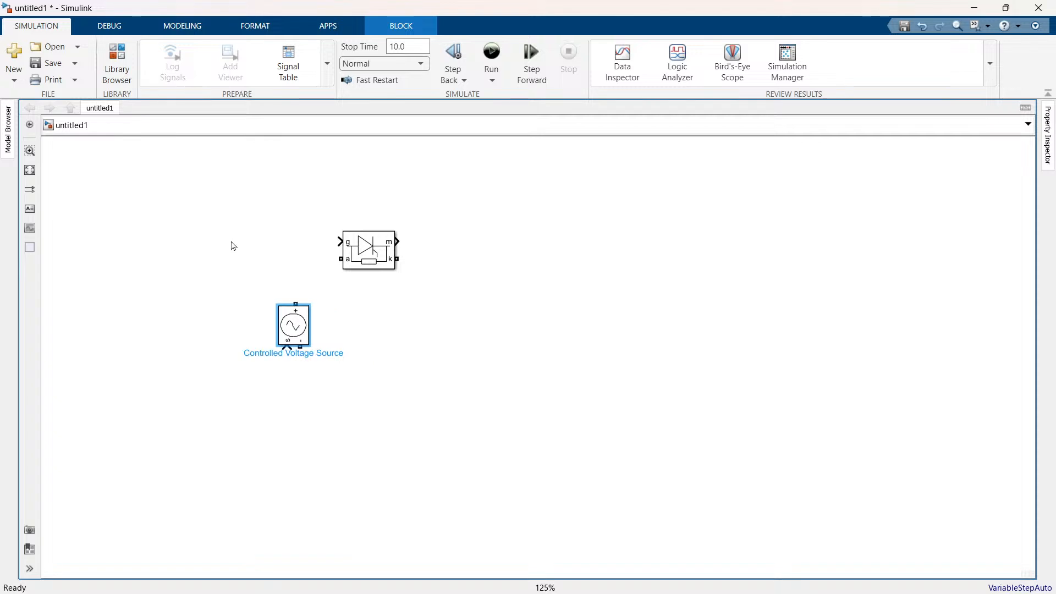
# - Add a Pulse Generator block and place it left of the thyristor, level with its gate input
pyautogui.doubleClick(287, 229)
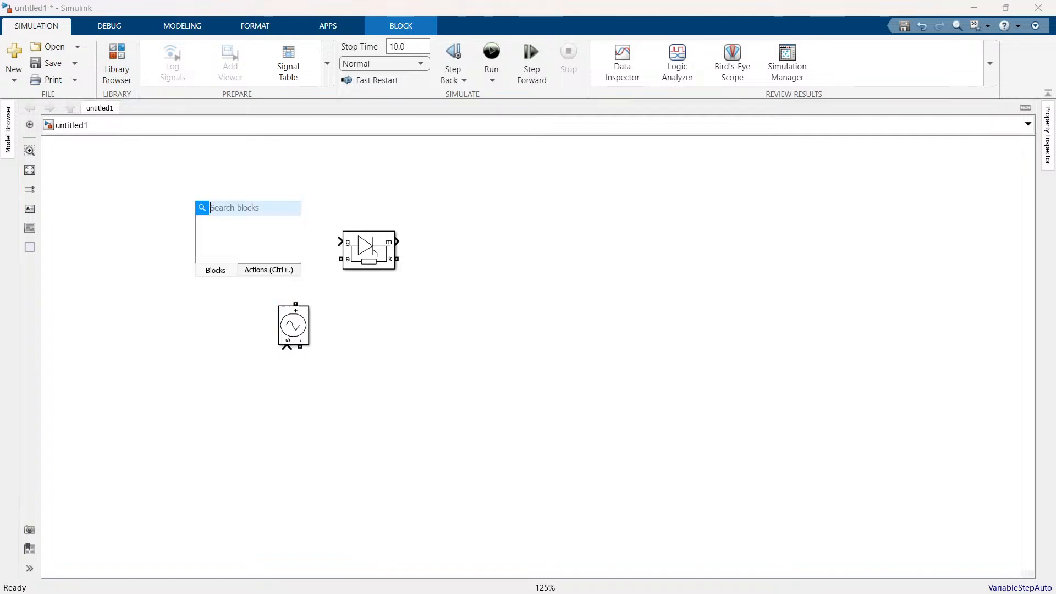
pyautogui.write('Pulse')
pyautogui.click(226, 228)
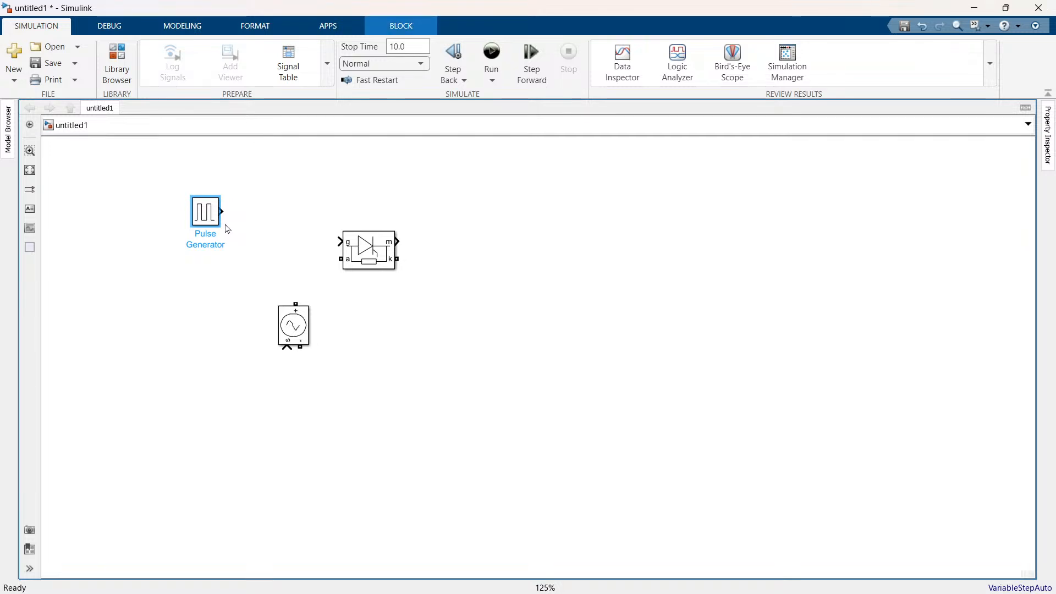
pyautogui.moveTo(226, 226); pyautogui.dragTo(230, 256)
pyautogui.click(280, 265)
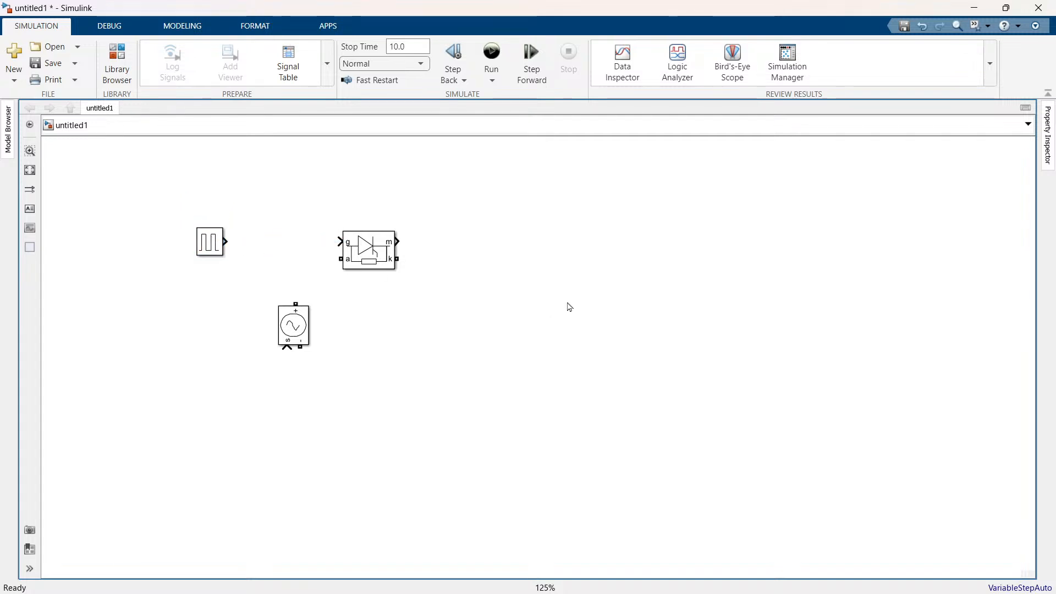
# - Add a Series RLC Branch from Specialized Power Systems/Passives and place it to the right of and below the thyristor
pyautogui.doubleClick(561, 272)
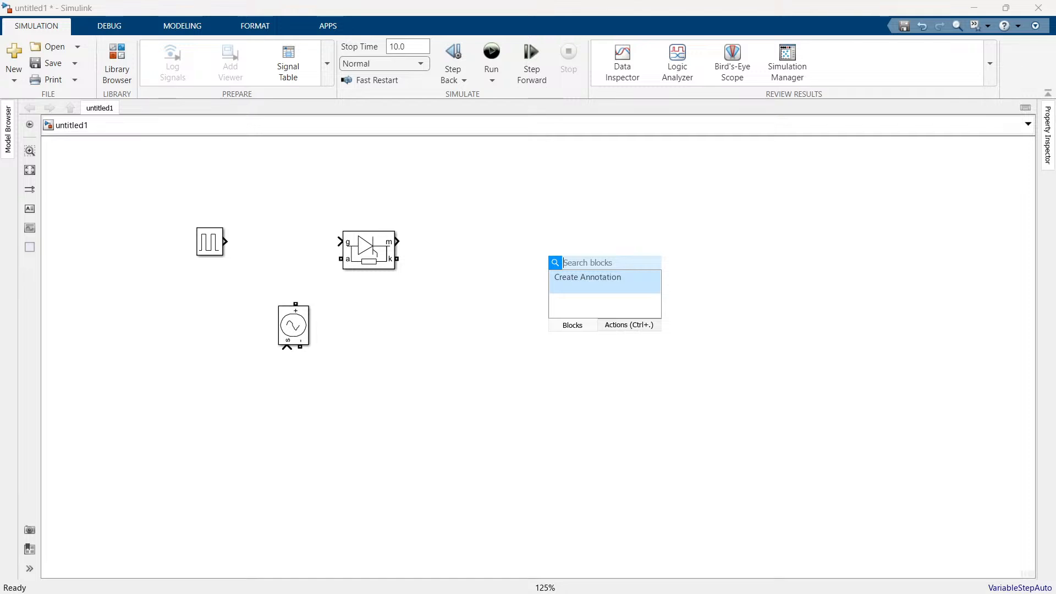
pyautogui.write('ser')
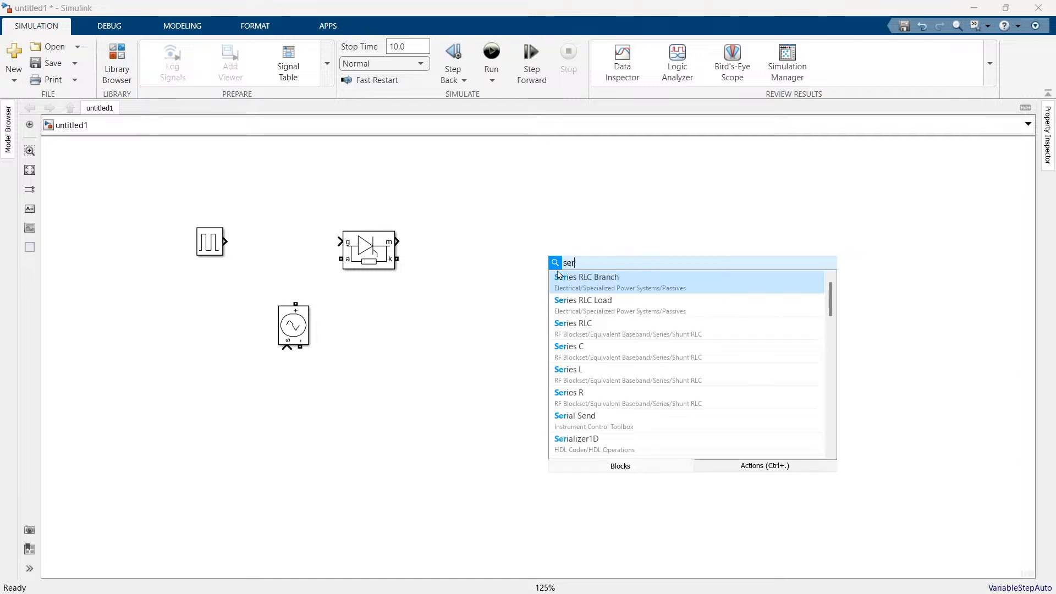
pyautogui.write('ies')
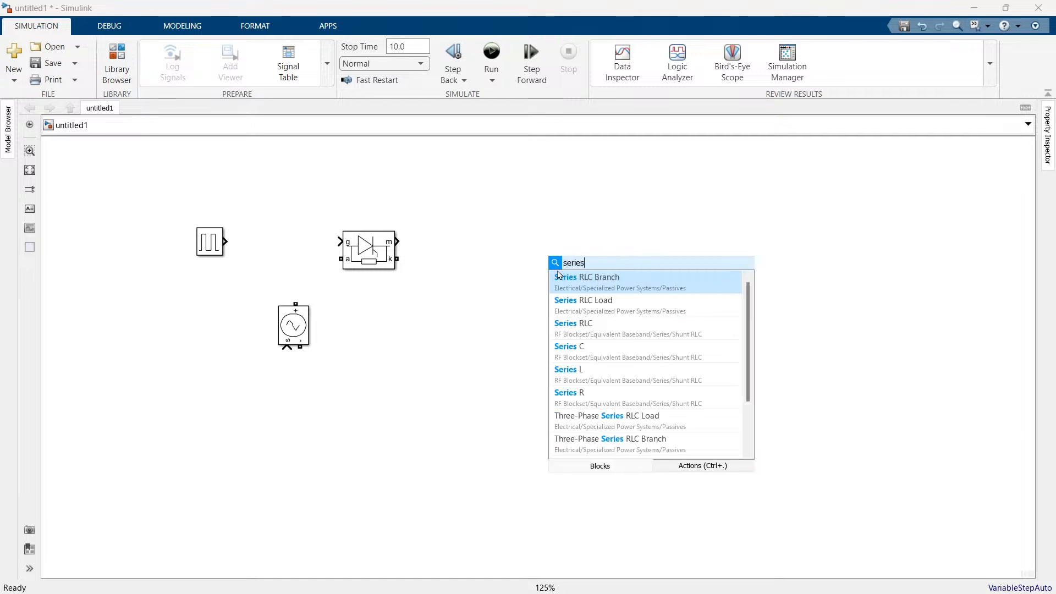
pyautogui.click(610, 287)
pyautogui.moveTo(587, 269); pyautogui.dragTo(578, 306)
# - Set the Series RLC Branch's branch type to R and apply the change
pyautogui.doubleClick(578, 307)
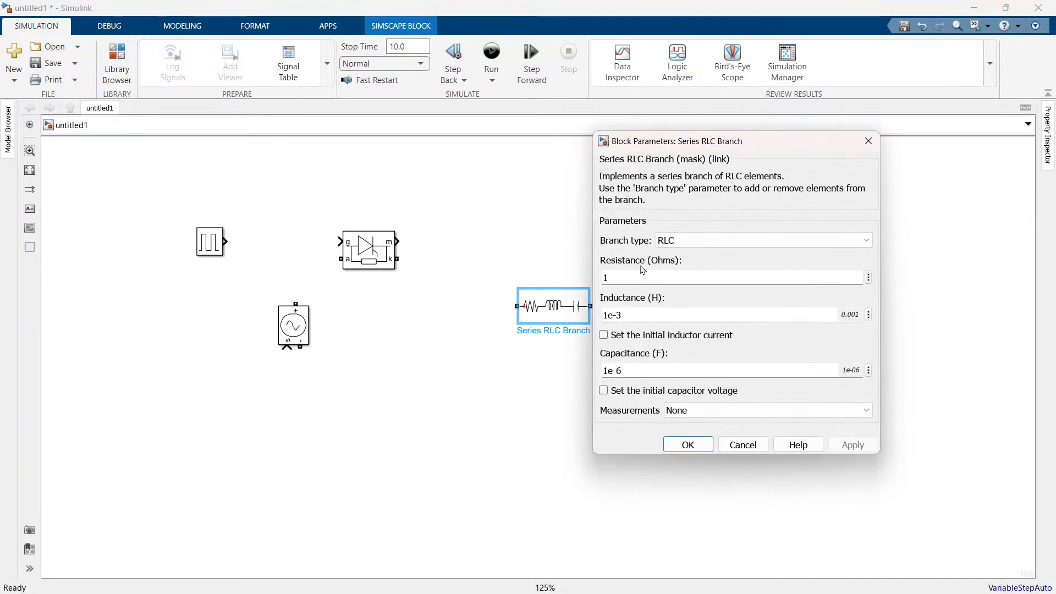
pyautogui.click(709, 241)
pyautogui.click(707, 265)
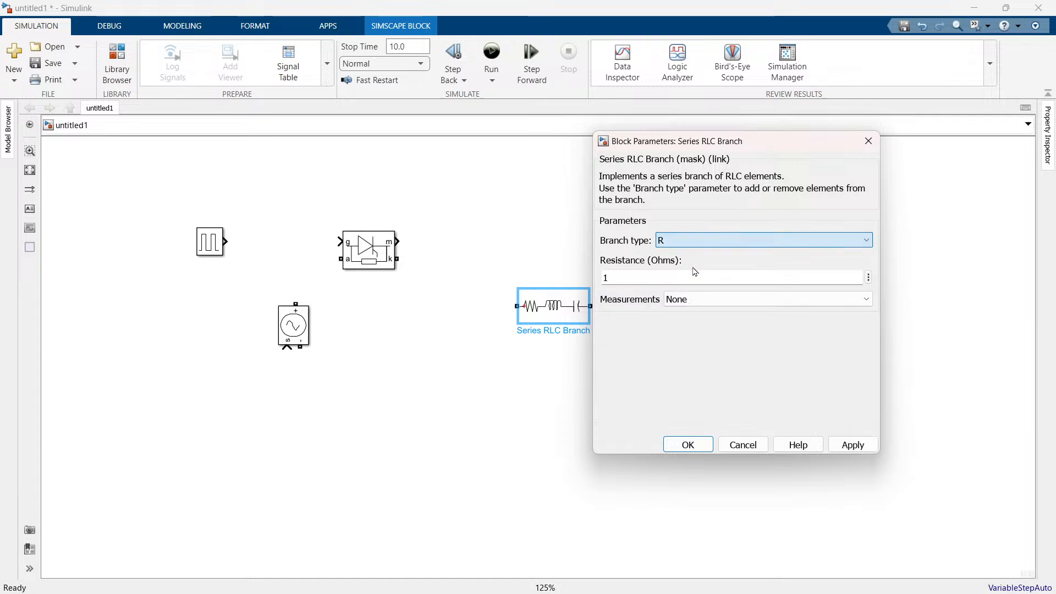
pyautogui.click(852, 444)
pyautogui.click(687, 444)
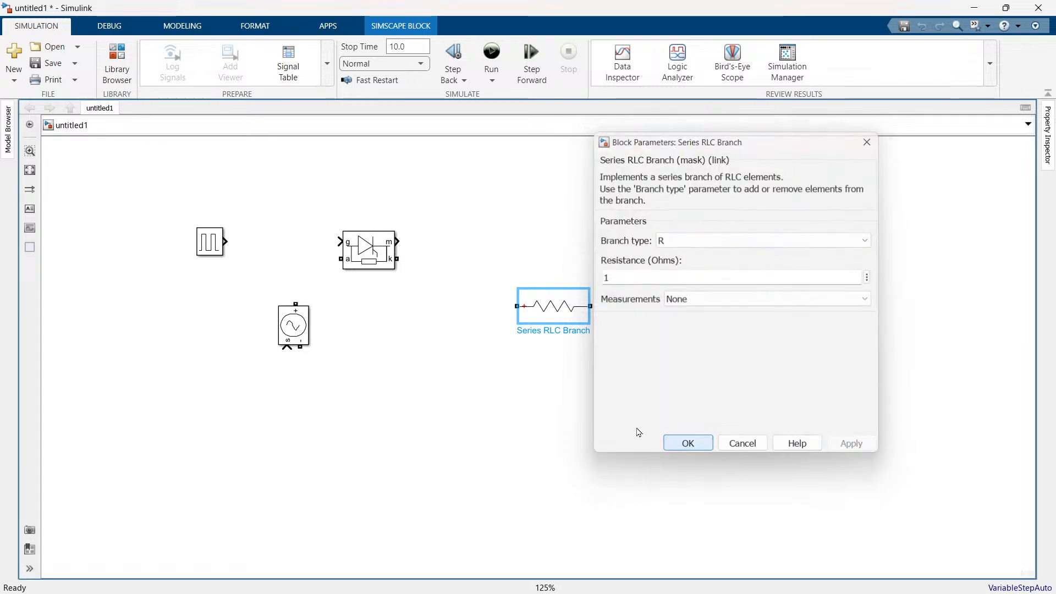
# - Shift the resistor branch slightly toward the thyristor and rotate it to stand vertically
pyautogui.moveTo(556, 319); pyautogui.dragTo(530, 331)
pyautogui.hotkey('ctrl', 'r')
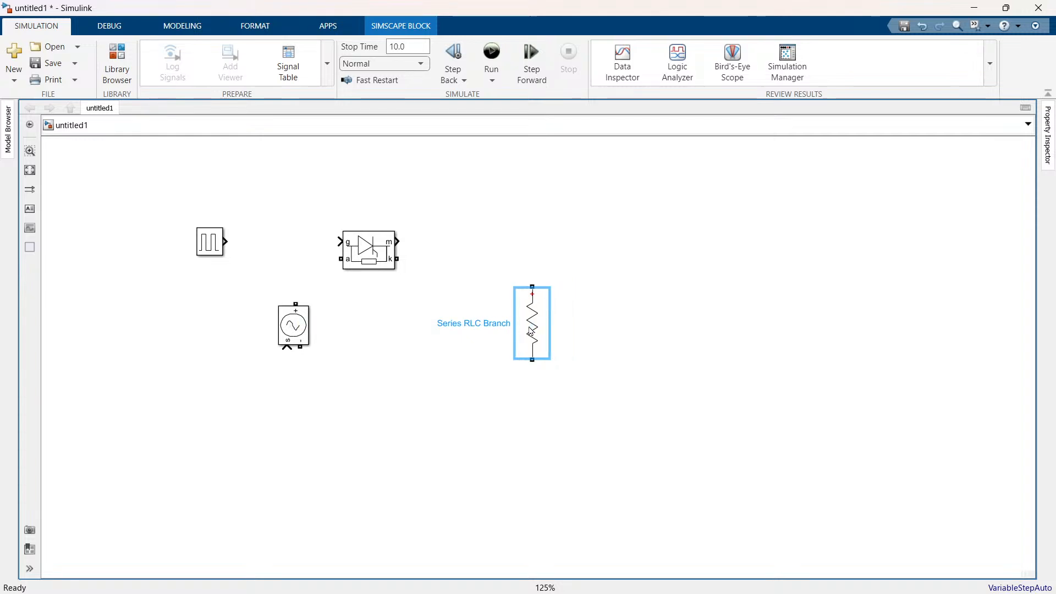
pyautogui.click(661, 278)
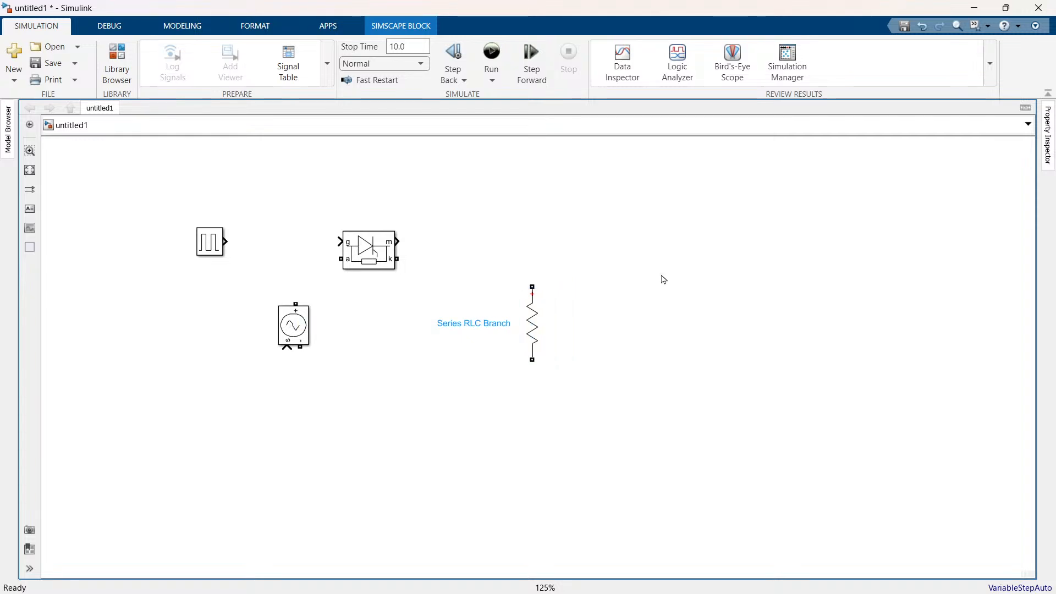
# - Add a Bus Selector from Simulink/Signal Routing and place it right of the thyristor, above the resistor branch
pyautogui.doubleClick(631, 192)
pyautogui.write('bus')
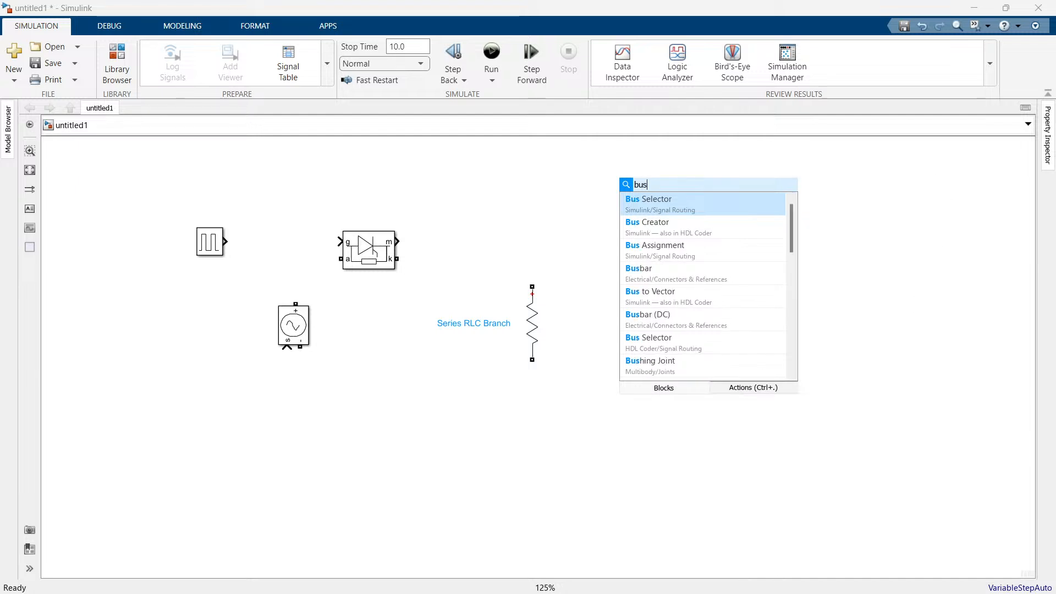
pyautogui.click(680, 203)
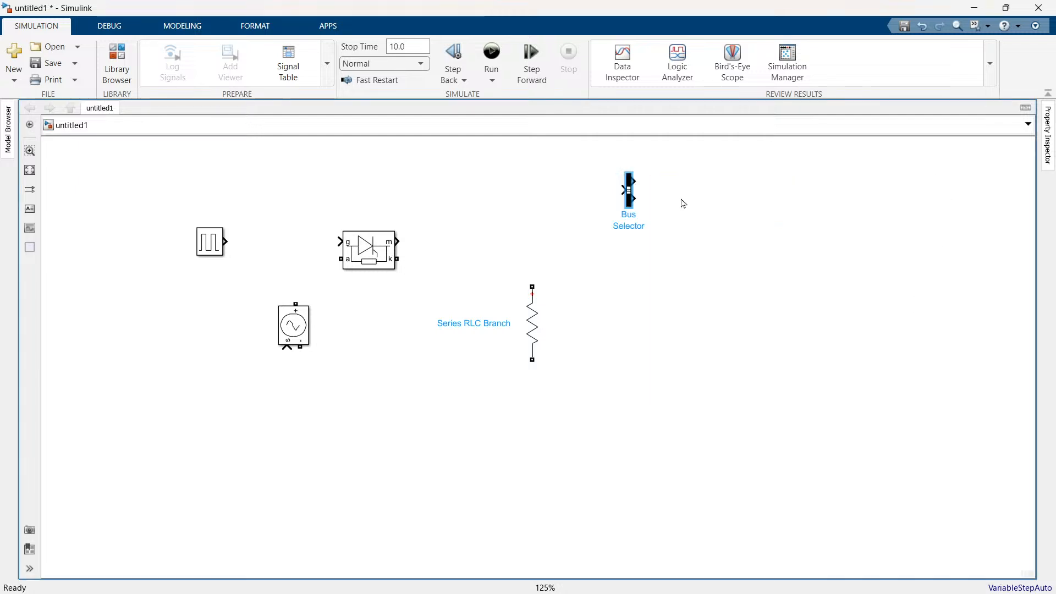
pyautogui.click(628, 195)
pyautogui.doubleClick(629, 196)
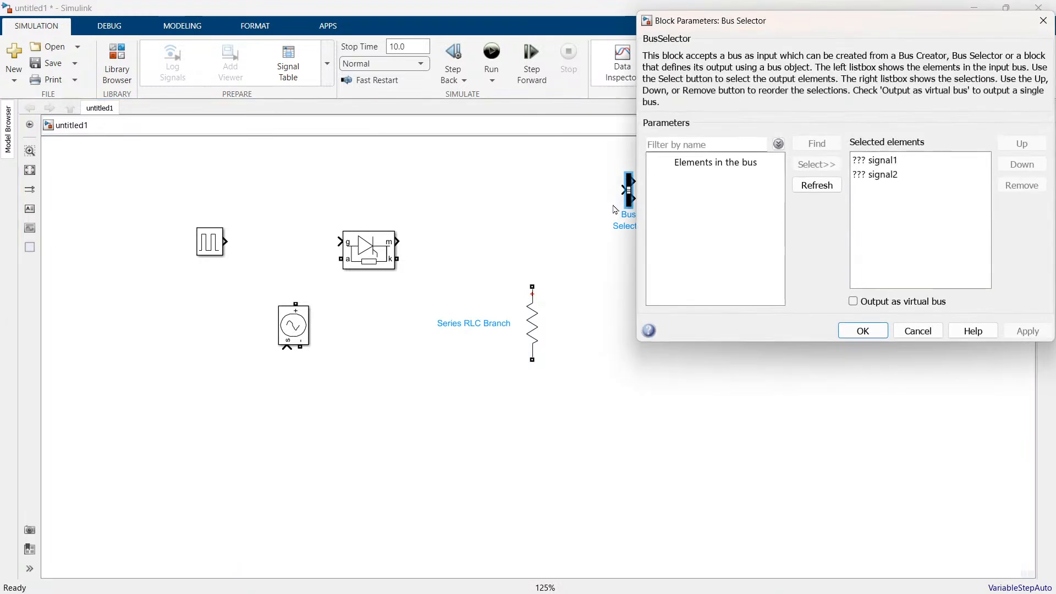
pyautogui.moveTo(784, 18); pyautogui.dragTo(703, 52)
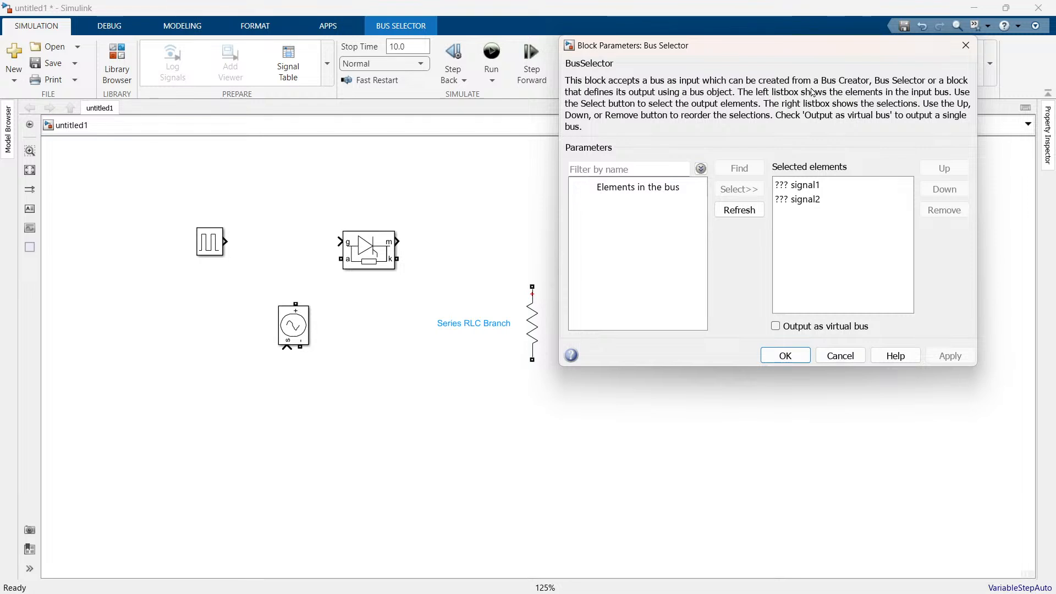
pyautogui.click(965, 45)
pyautogui.moveTo(629, 187); pyautogui.dragTo(491, 230)
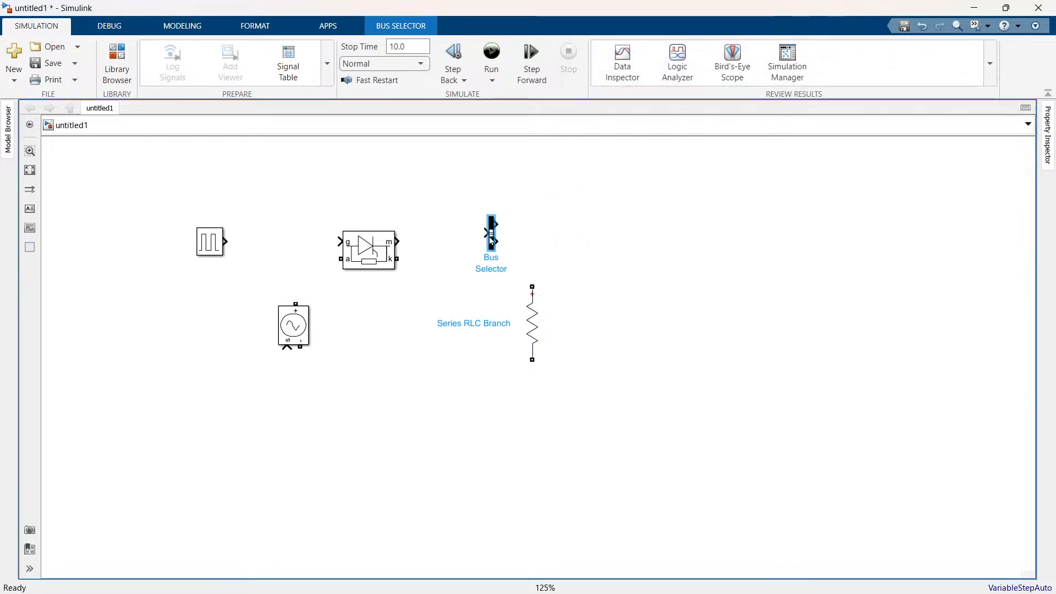
# - Connect the thyristor's measurement output m to the Bus Selector's input
pyautogui.click(373, 254)
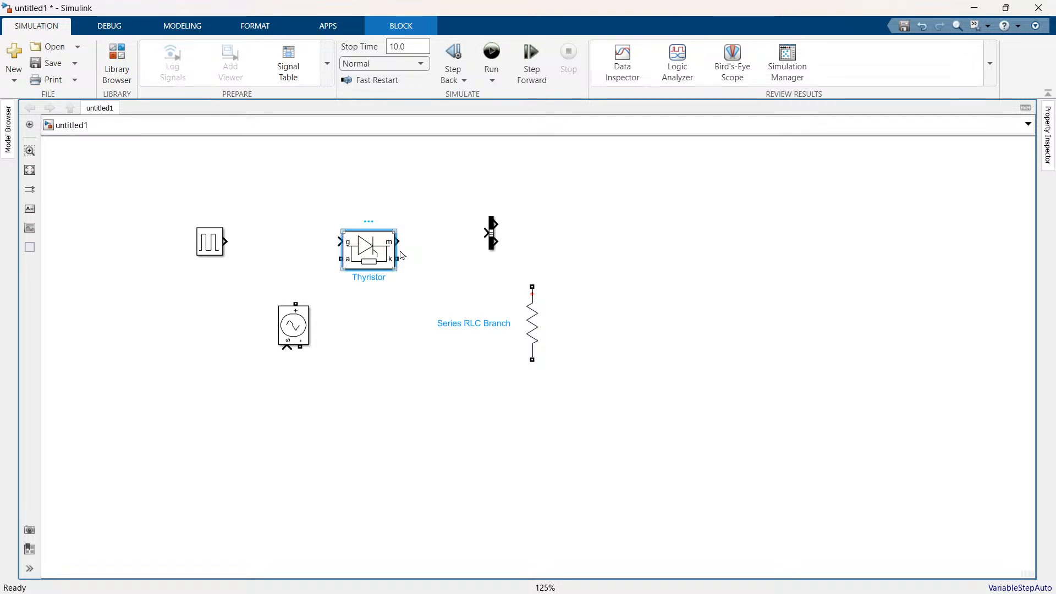
pyautogui.moveTo(398, 241)
pyautogui.mouseDown()
pyautogui.moveTo(424, 247)
pyautogui.moveTo(486, 233)
pyautogui.mouseUp()
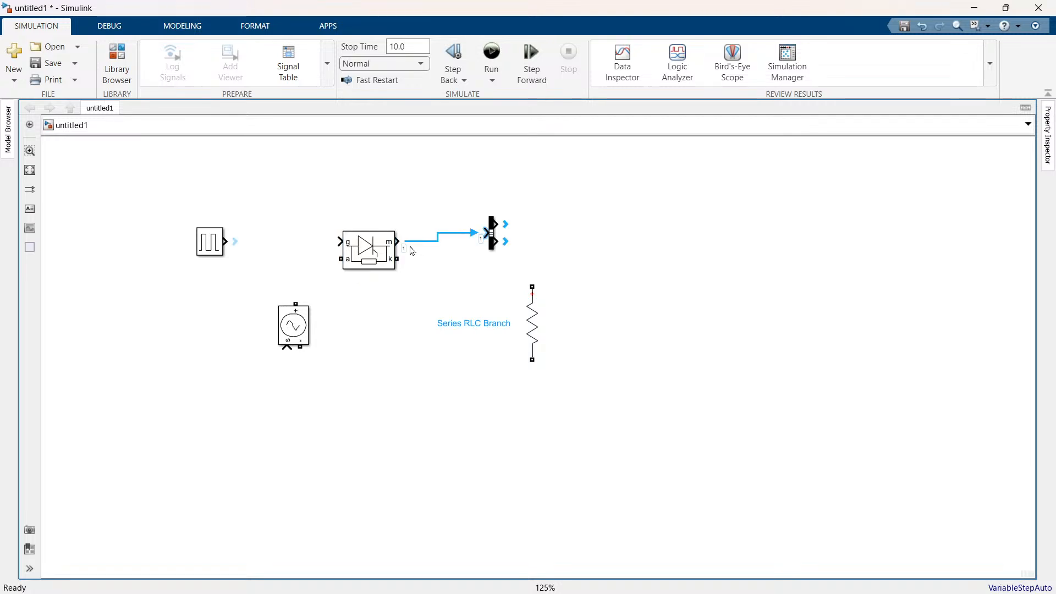
pyautogui.click(451, 269)
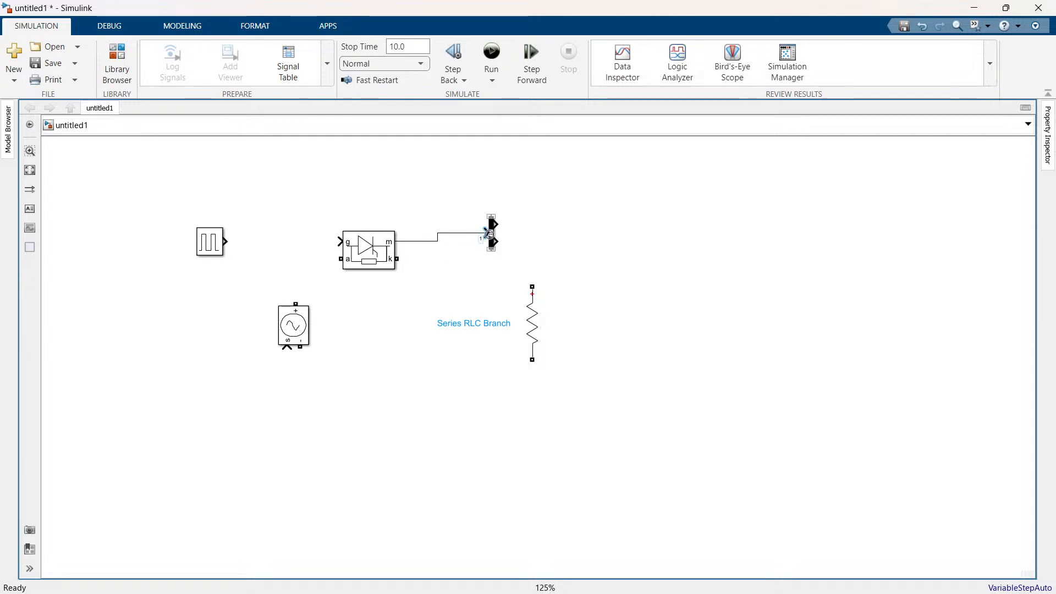
pyautogui.moveTo(486, 233); pyautogui.dragTo(459, 240)
pyautogui.click(485, 233)
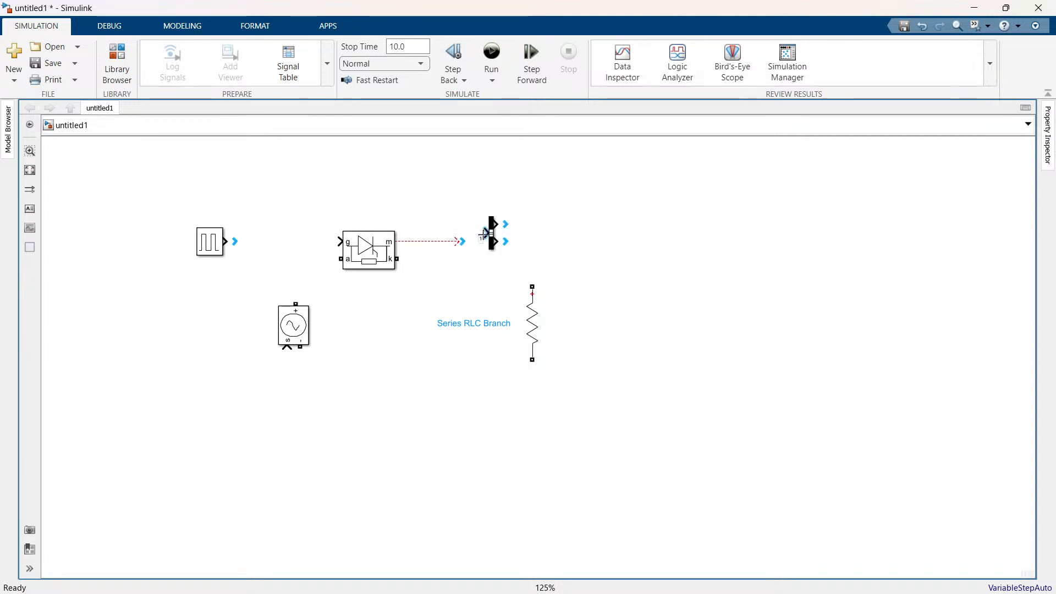
pyautogui.click(461, 245)
# - Remove the default signal1 and signal2 entries from the Bus Selector's selected elements
pyautogui.doubleClick(491, 233)
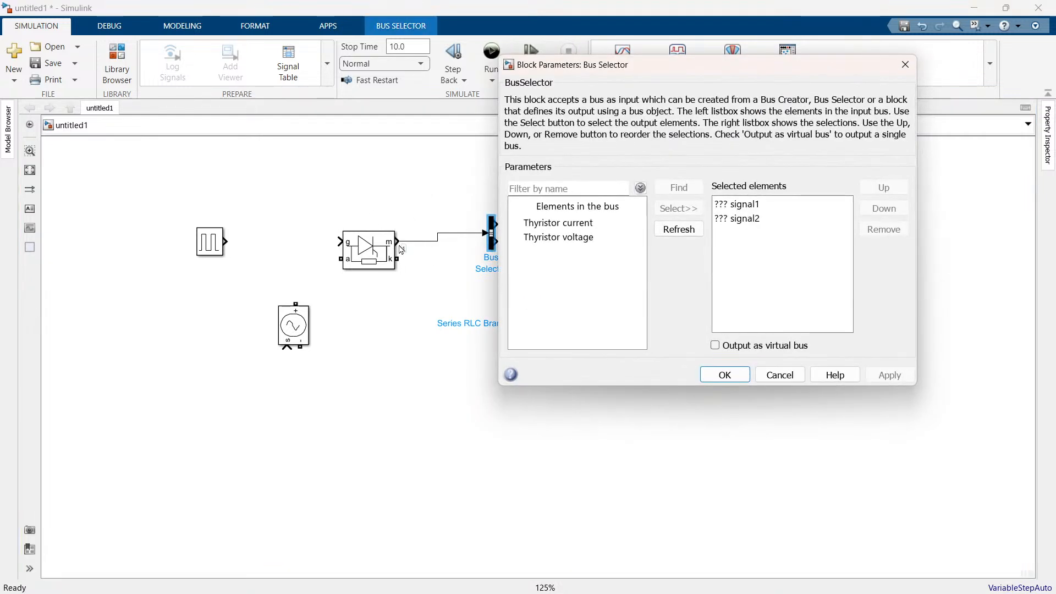
pyautogui.click(739, 207)
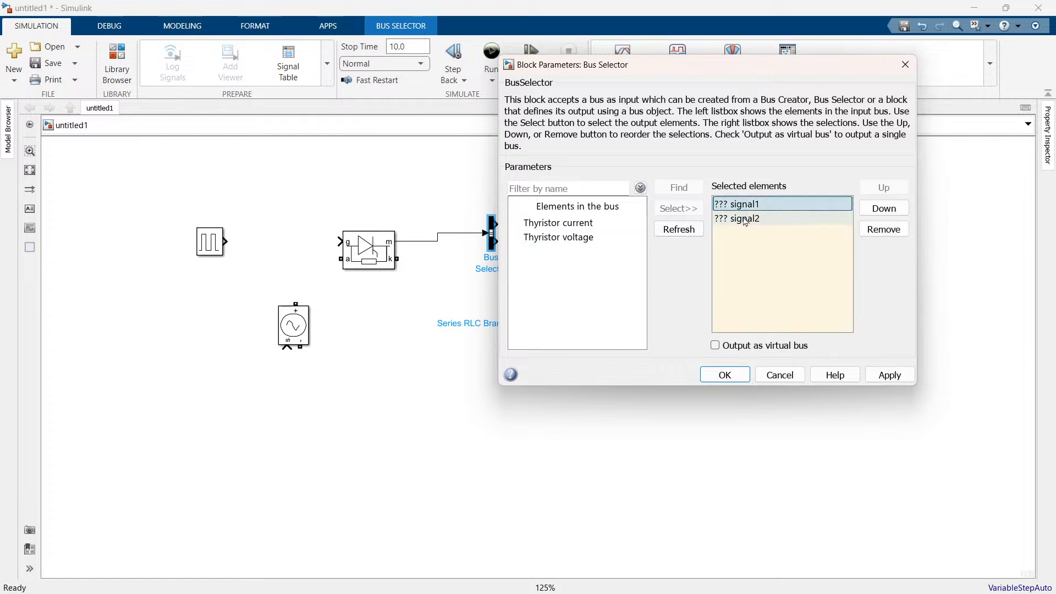
pyautogui.keyDown('shift'); pyautogui.click(745, 219); pyautogui.keyUp('shift')
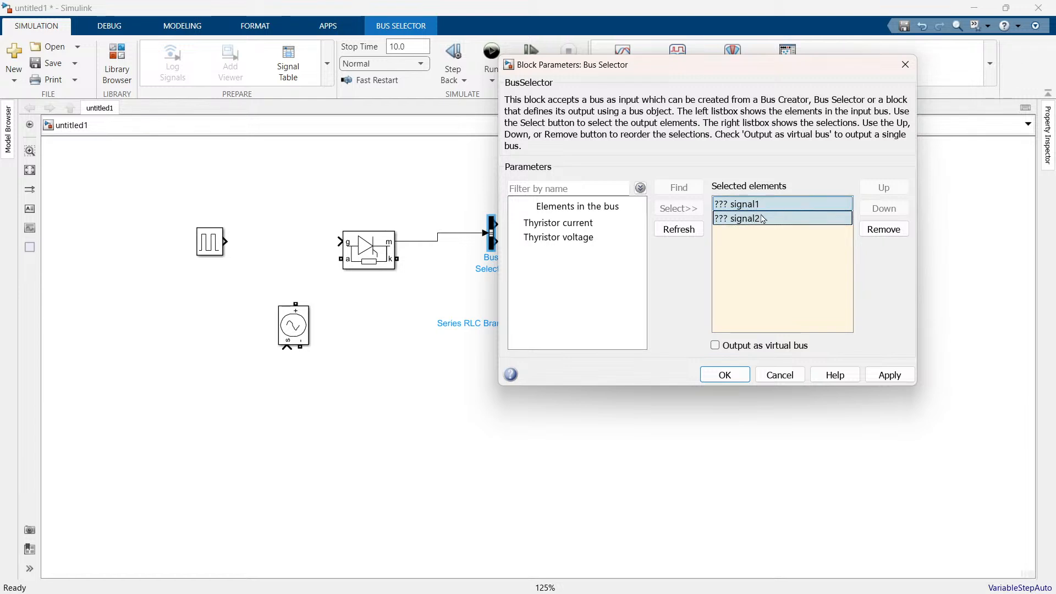
pyautogui.click(894, 234)
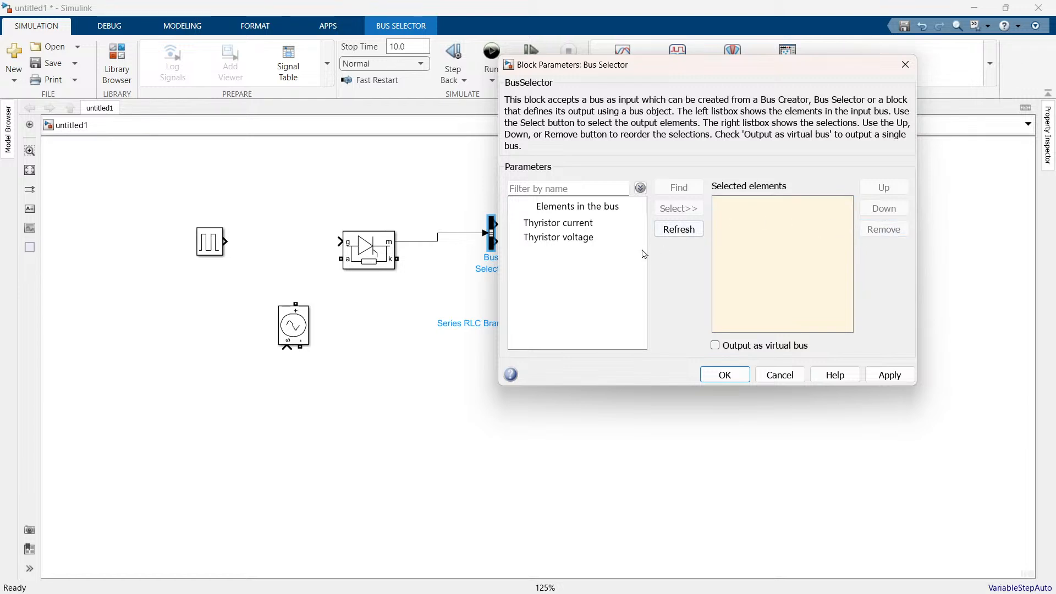
# - Set the Bus Selector's outputs to Thyristor voltage followed by Thyristor current, and apply the selection
pyautogui.click(575, 238)
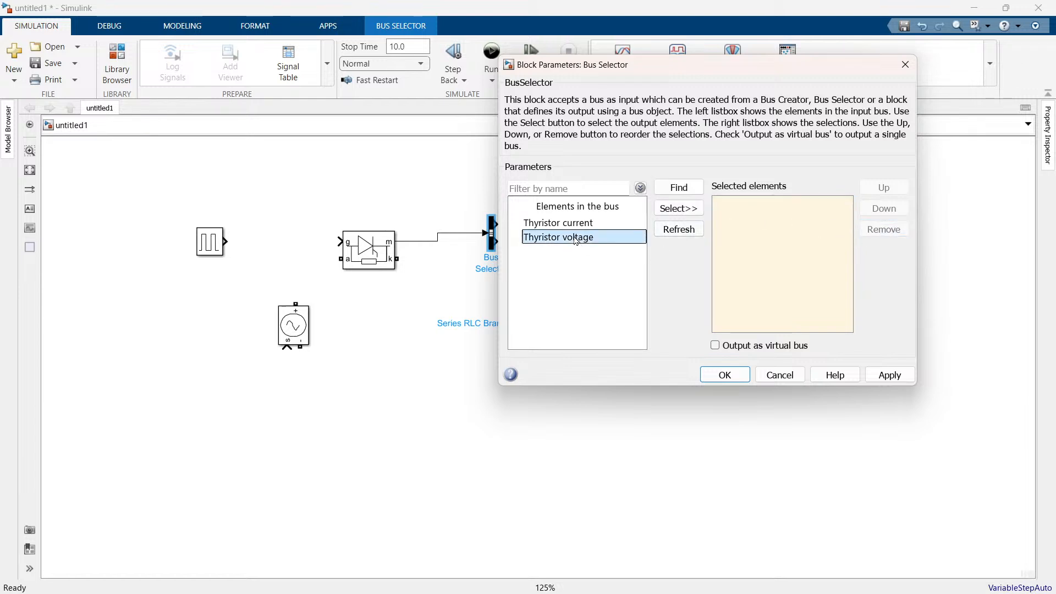
pyautogui.click(679, 208)
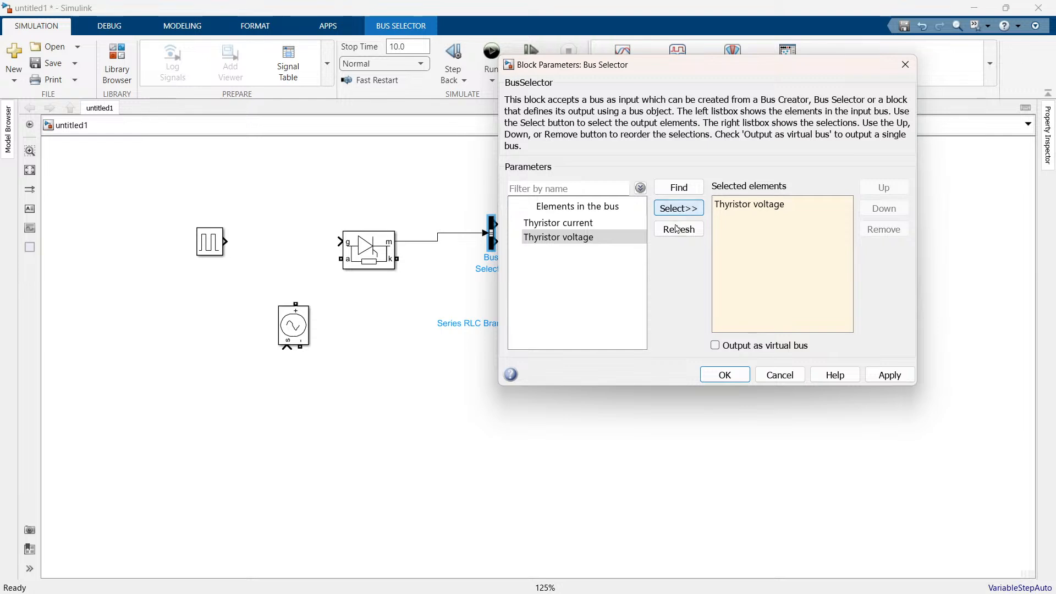
pyautogui.click(559, 223)
pyautogui.click(679, 208)
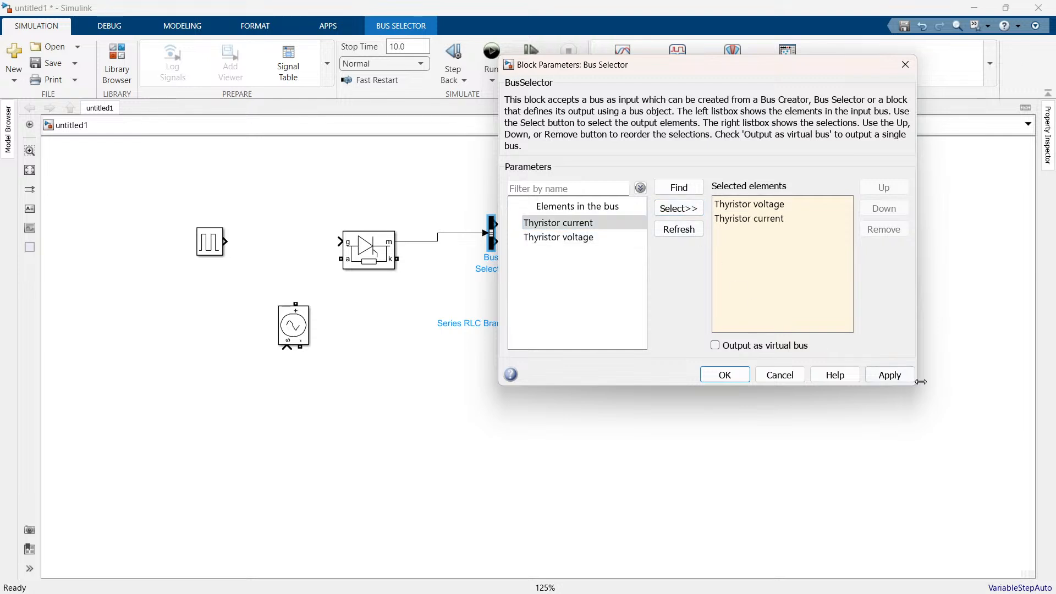
pyautogui.click(899, 379)
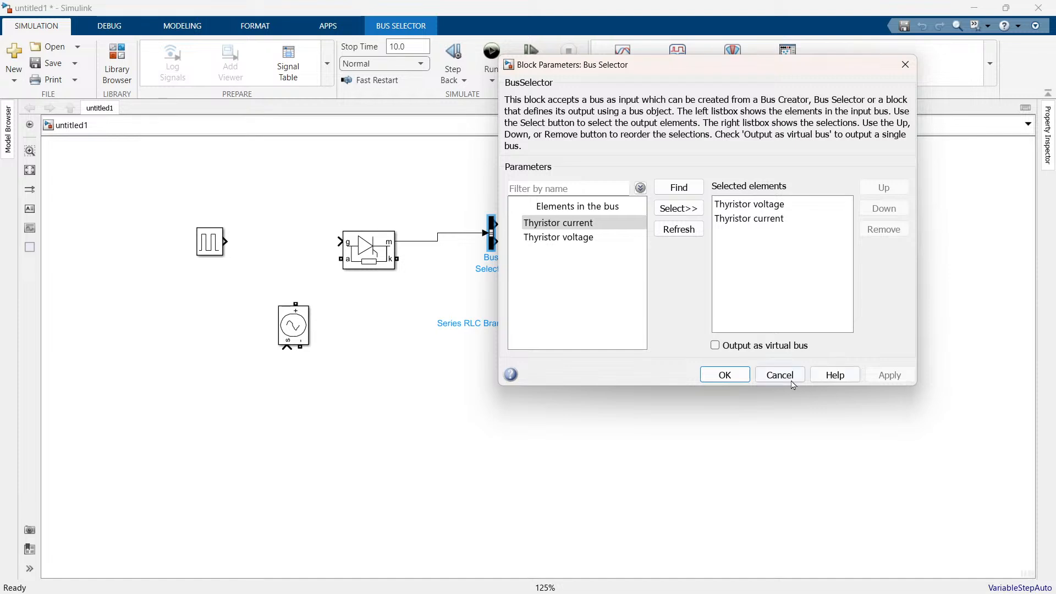
pyautogui.click(724, 374)
pyautogui.click(624, 368)
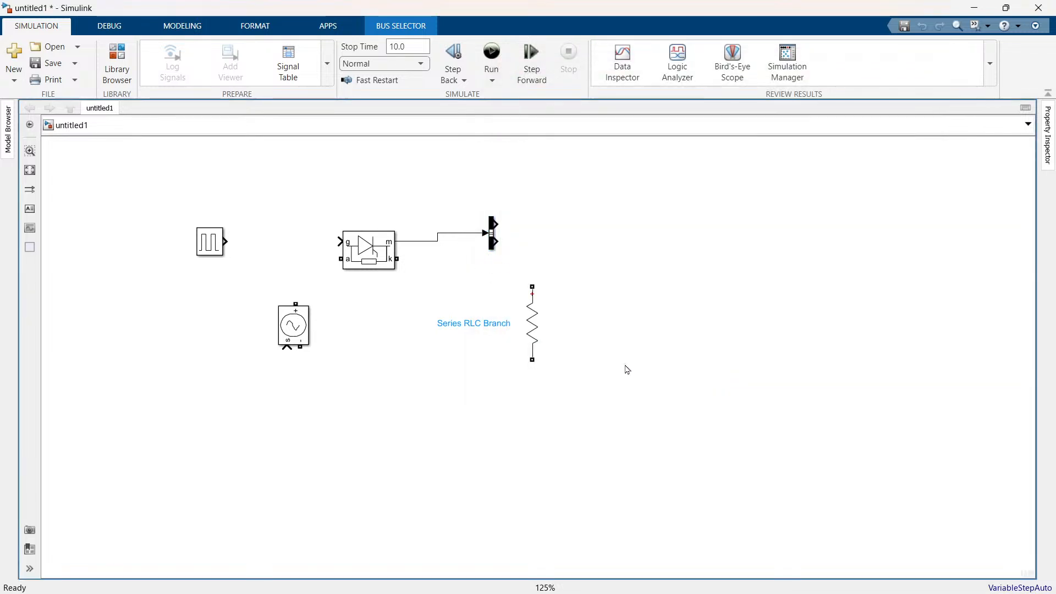
# - Align the thyristor with the Bus Selector and wire the thyristor, resistor branch and controlled voltage source into a closed loop
pyautogui.moveTo(388, 256); pyautogui.dragTo(392, 247)
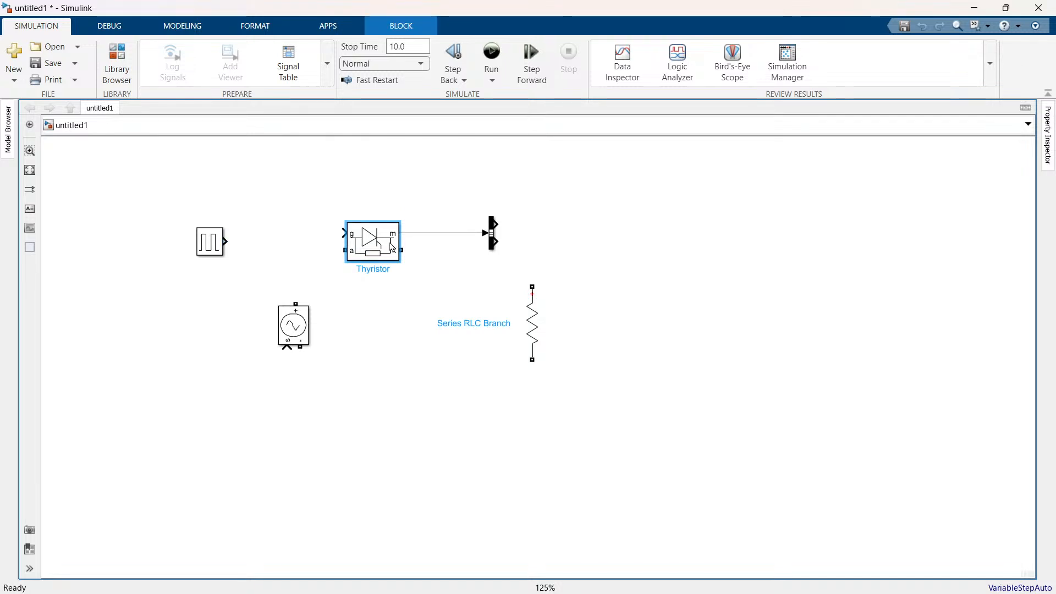
pyautogui.moveTo(532, 286); pyautogui.dragTo(414, 258)
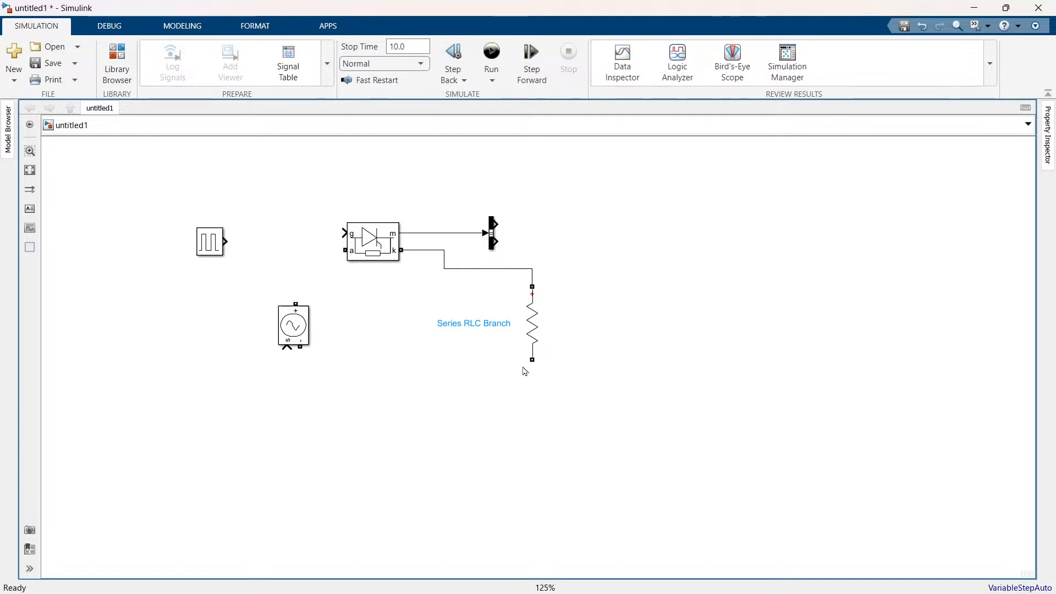
pyautogui.moveTo(530, 360)
pyautogui.mouseDown()
pyautogui.moveTo(361, 373)
pyautogui.moveTo(307, 364)
pyautogui.mouseUp()
pyautogui.moveTo(296, 303)
pyautogui.mouseDown()
pyautogui.moveTo(307, 261)
pyautogui.moveTo(336, 255)
pyautogui.mouseUp()
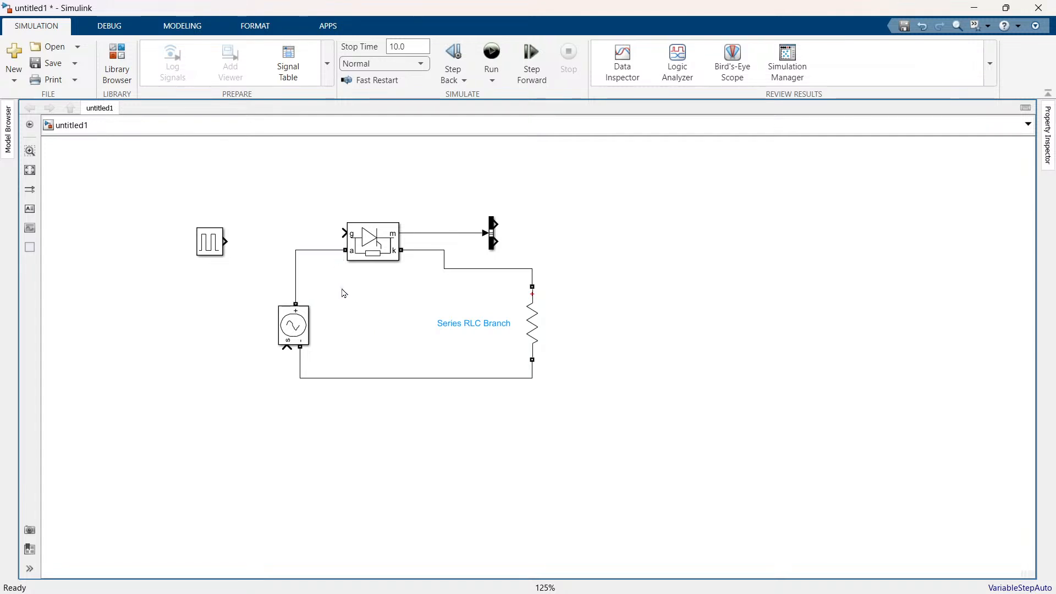
pyautogui.moveTo(210, 242); pyautogui.dragTo(219, 226)
# - Add a Ramp block below the controlled voltage source and connect its output to the source's signal input
pyautogui.doubleClick(217, 365)
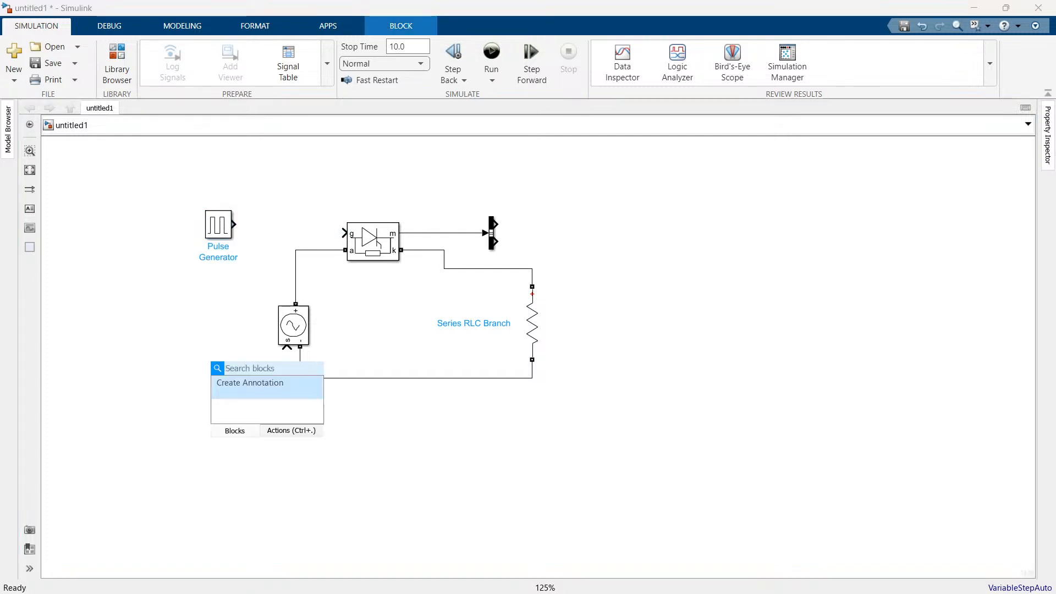
pyautogui.write('ra')
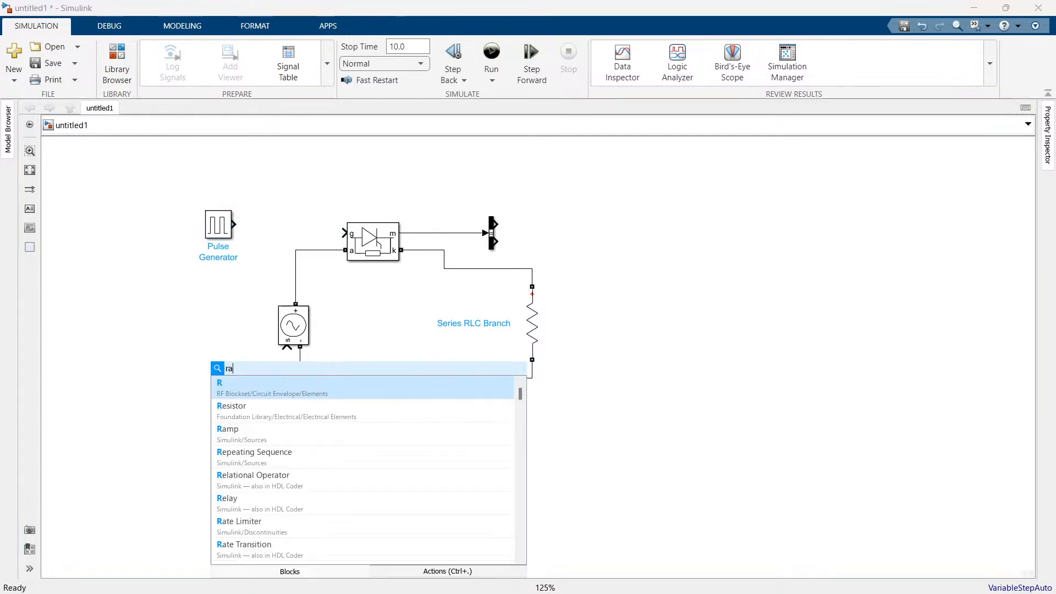
pyautogui.write('mp')
pyautogui.click(251, 392)
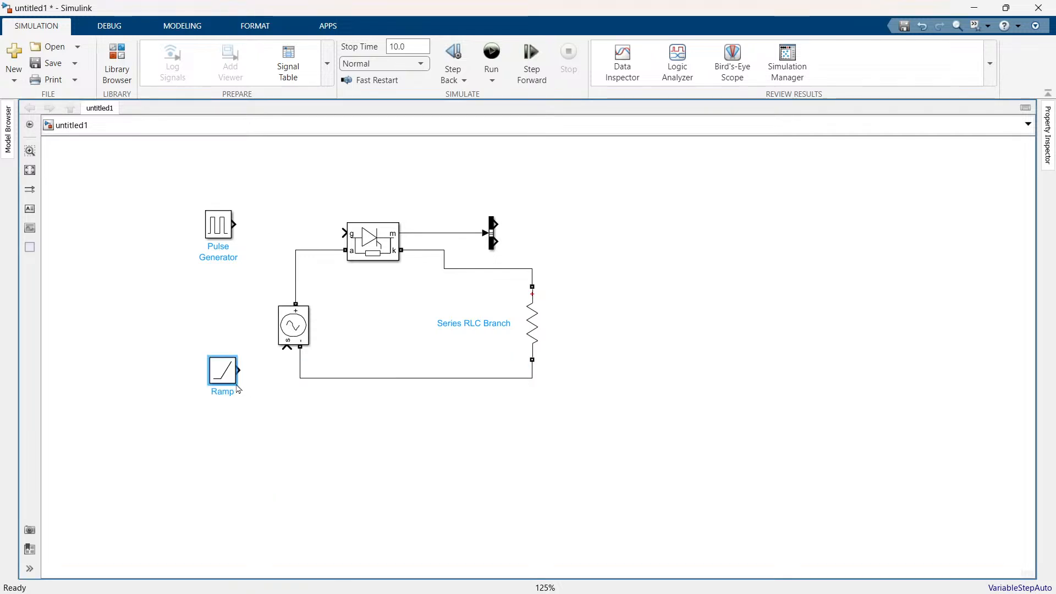
pyautogui.moveTo(229, 383); pyautogui.dragTo(243, 400)
pyautogui.click(251, 388)
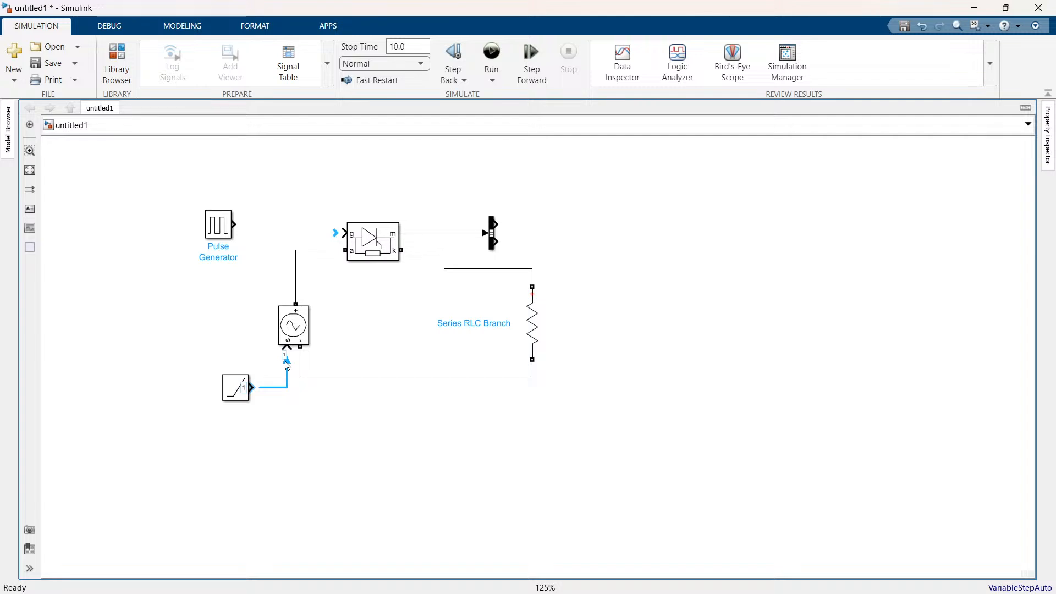
pyautogui.click(287, 365)
pyautogui.click(235, 394)
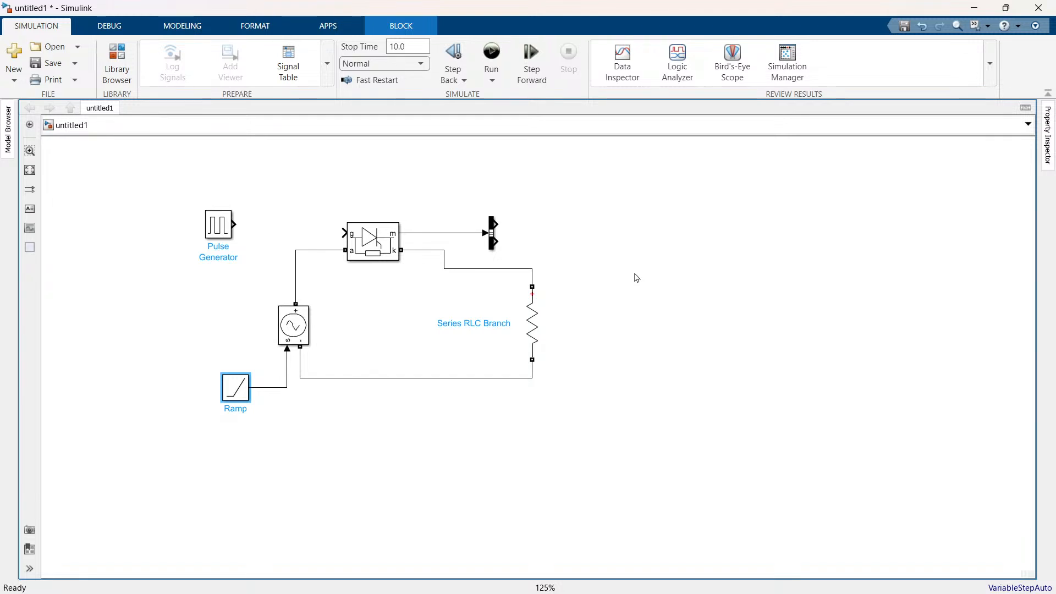
# - Add a Multimeter block from the Specialized Power Systems sensors and place it above the thyristor
pyautogui.doubleClick(688, 216)
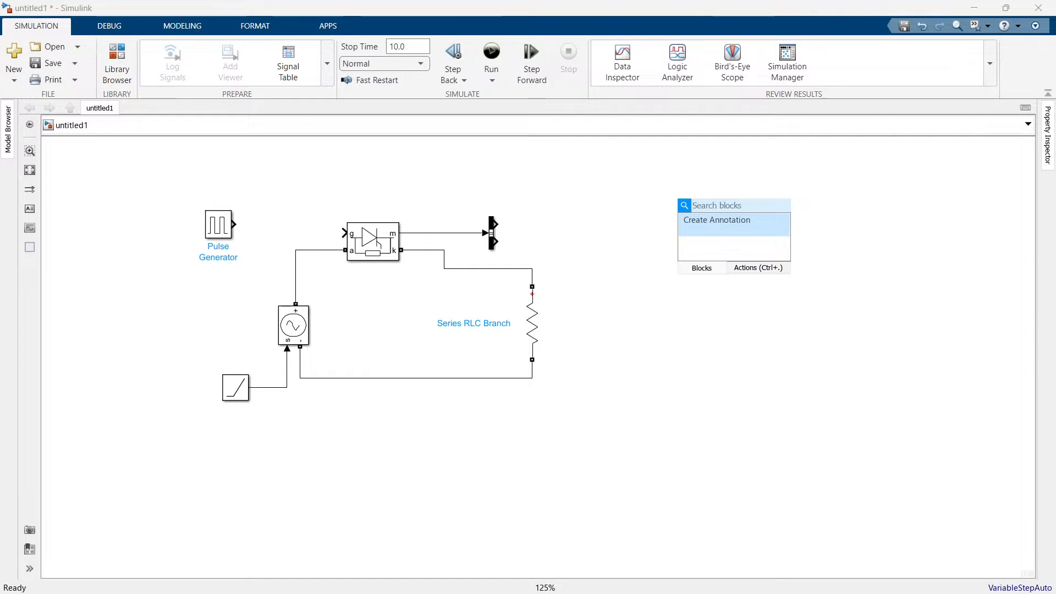
pyautogui.write('mul')
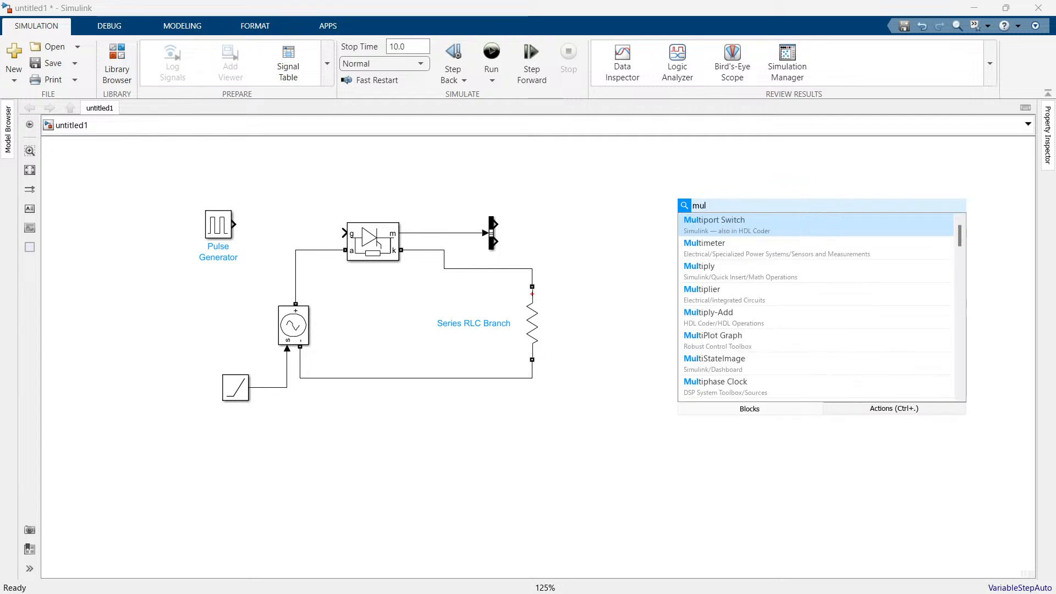
pyautogui.click(778, 256)
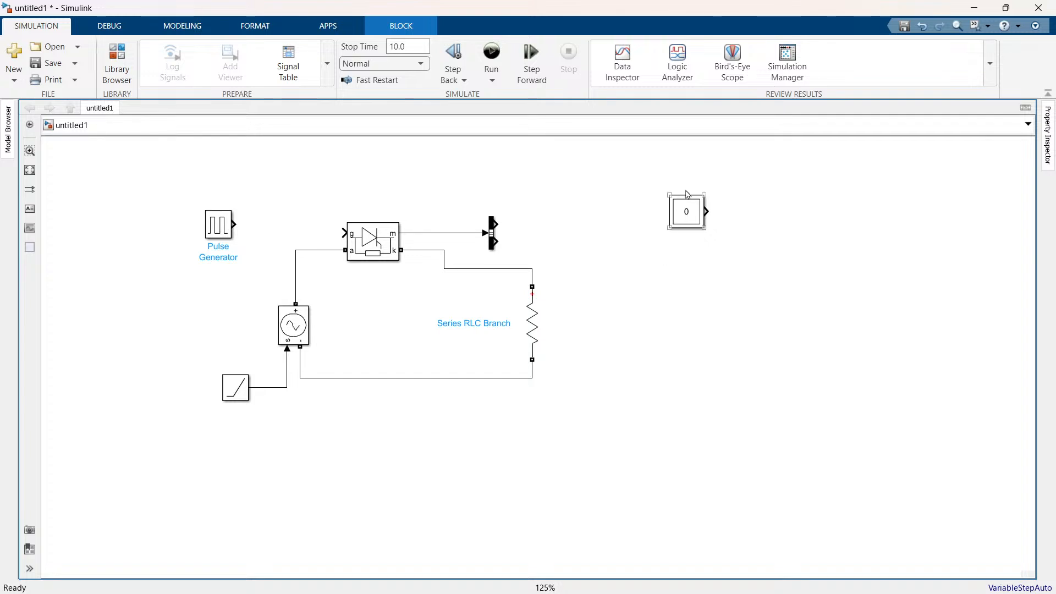
pyautogui.click(690, 190)
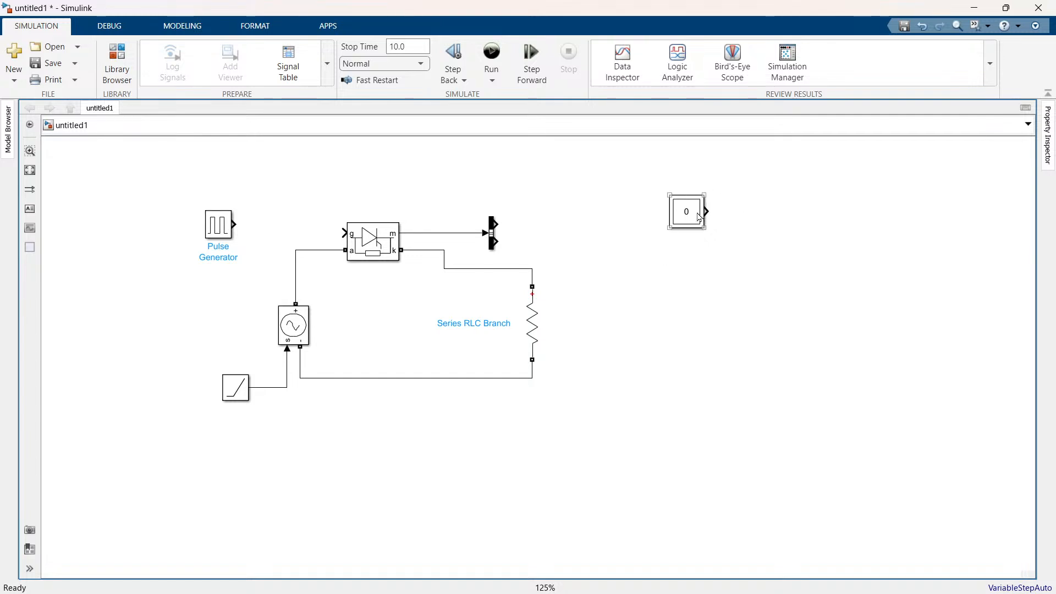
pyautogui.moveTo(690, 198); pyautogui.dragTo(320, 150)
pyautogui.click(378, 183)
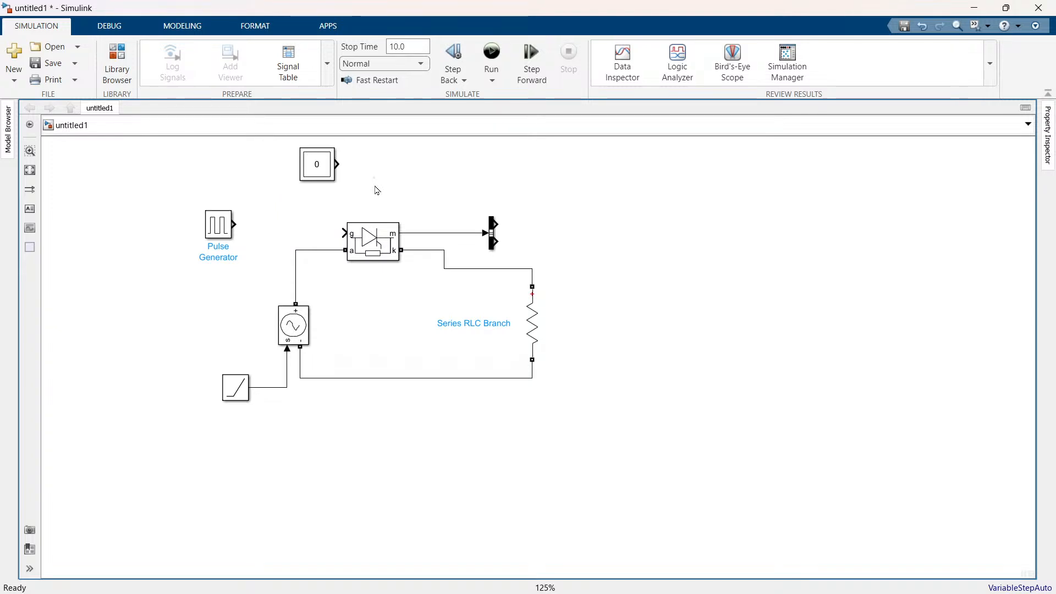
# - Align the Pulse Generator with the thyristor's gate input g and connect the two
pyautogui.moveTo(218, 225); pyautogui.dragTo(236, 234)
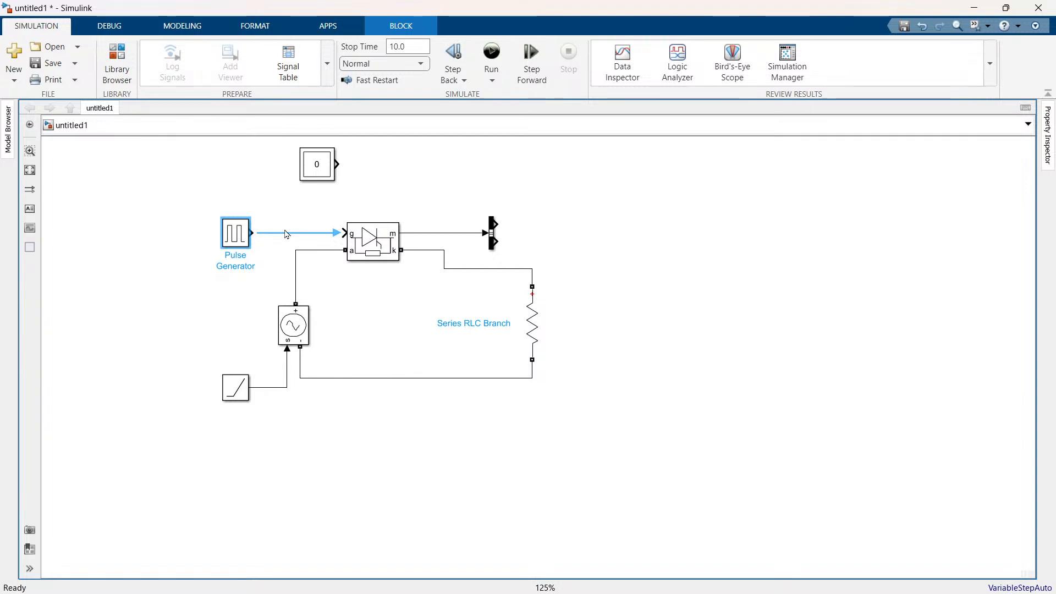
pyautogui.click(291, 233)
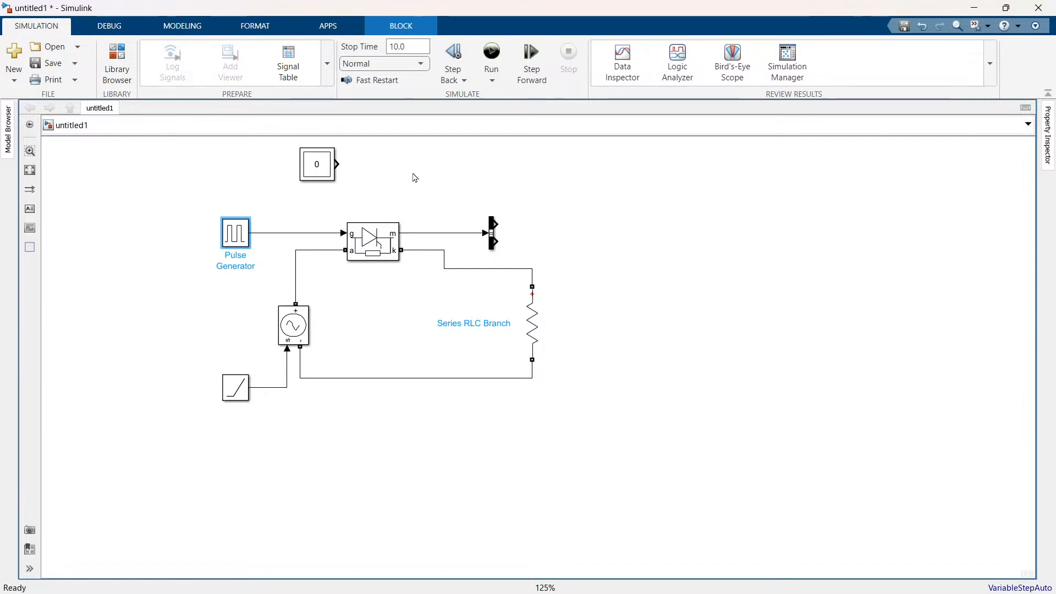
pyautogui.click(370, 250)
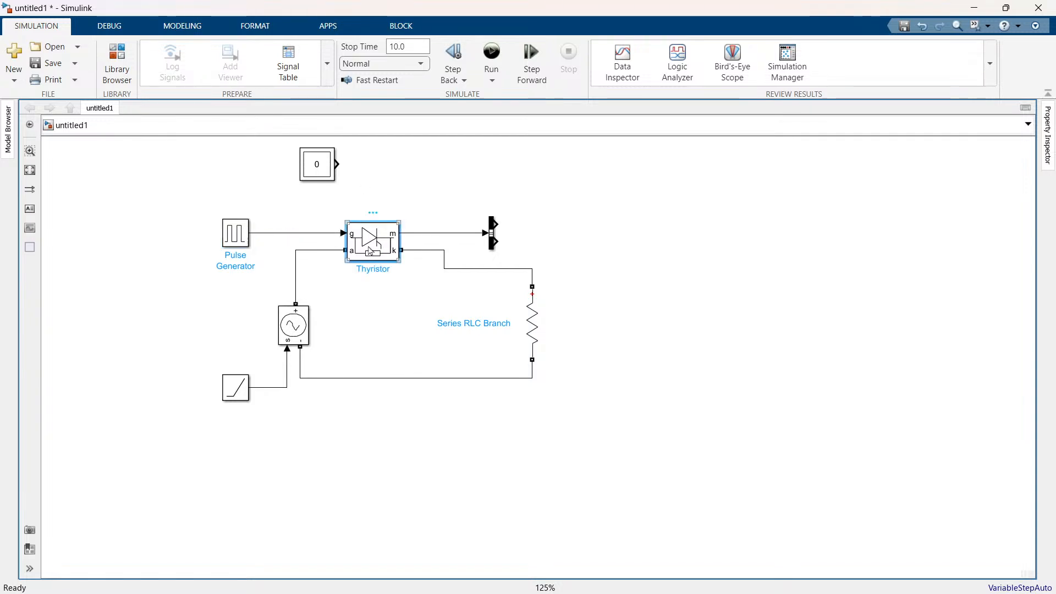
pyautogui.doubleClick(371, 251)
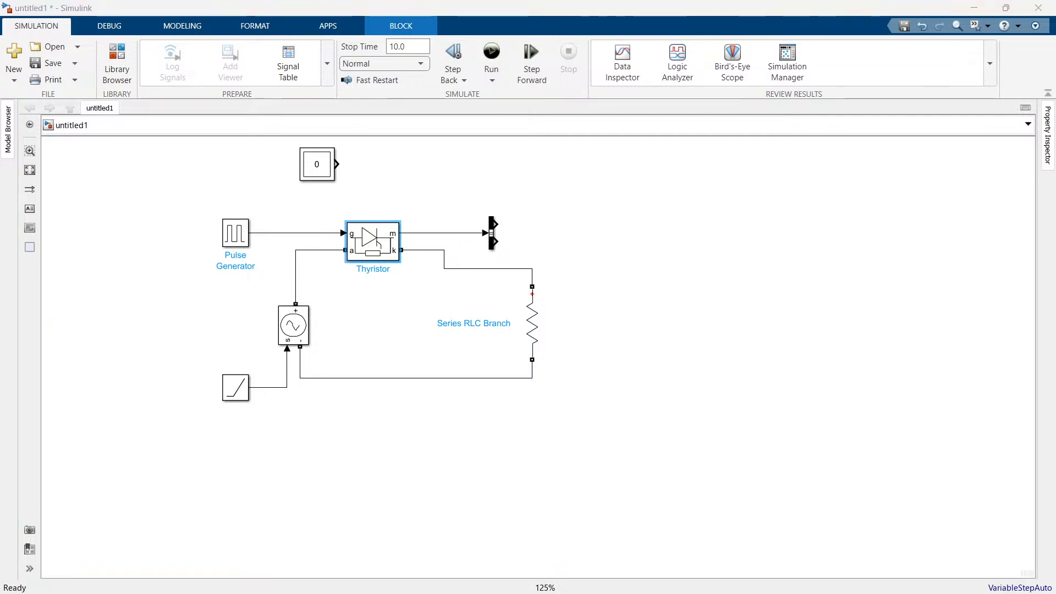
# - Add a Demux block and a Mux block in the empty area beyond the Bus Selector
pyautogui.doubleClick(568, 184)
pyautogui.write('de')
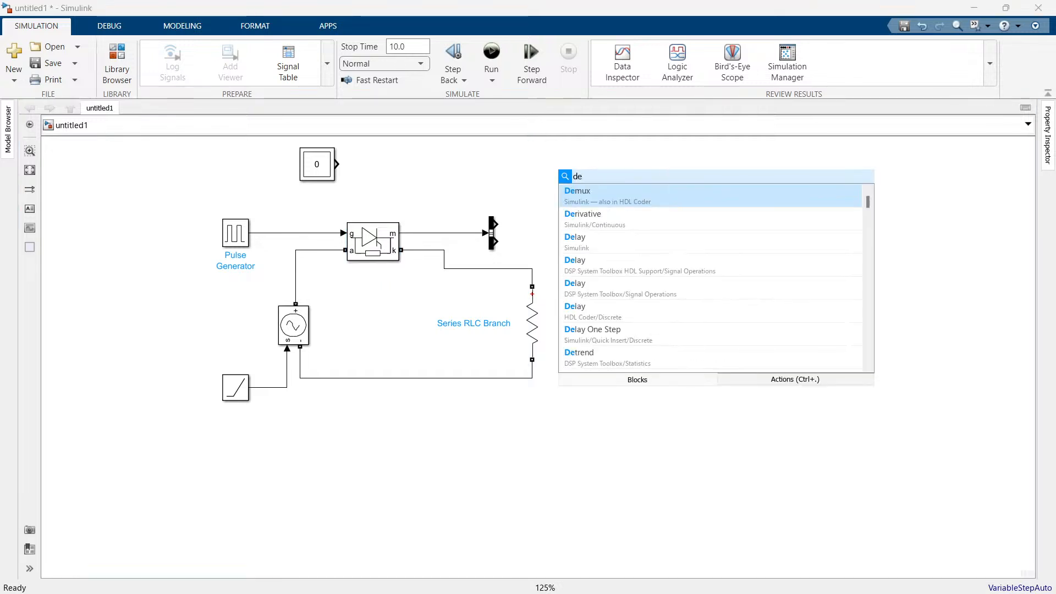
pyautogui.press('Return')
pyautogui.write('mu')
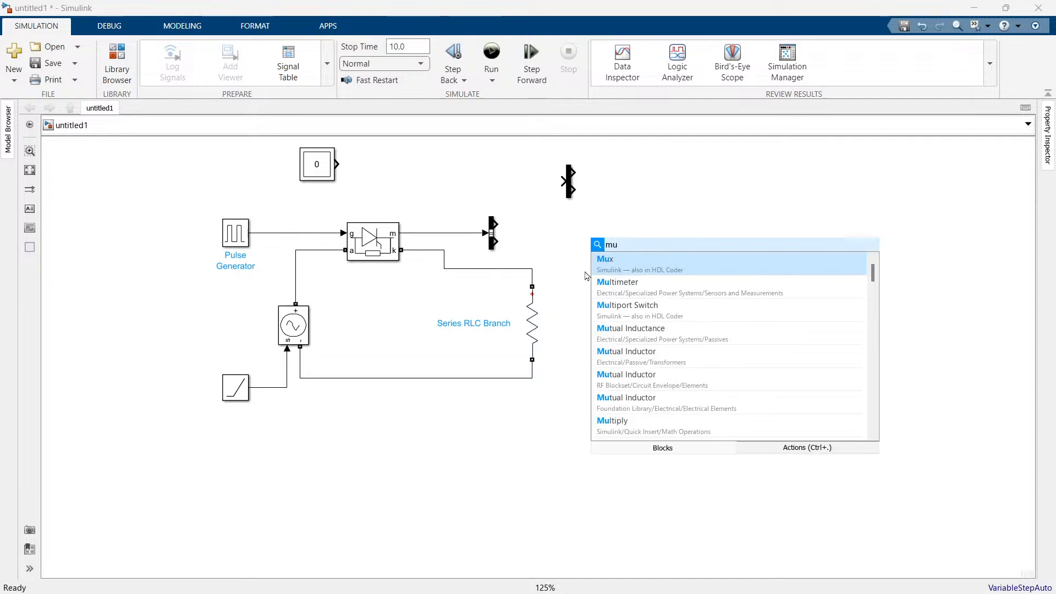
pyautogui.press('Return')
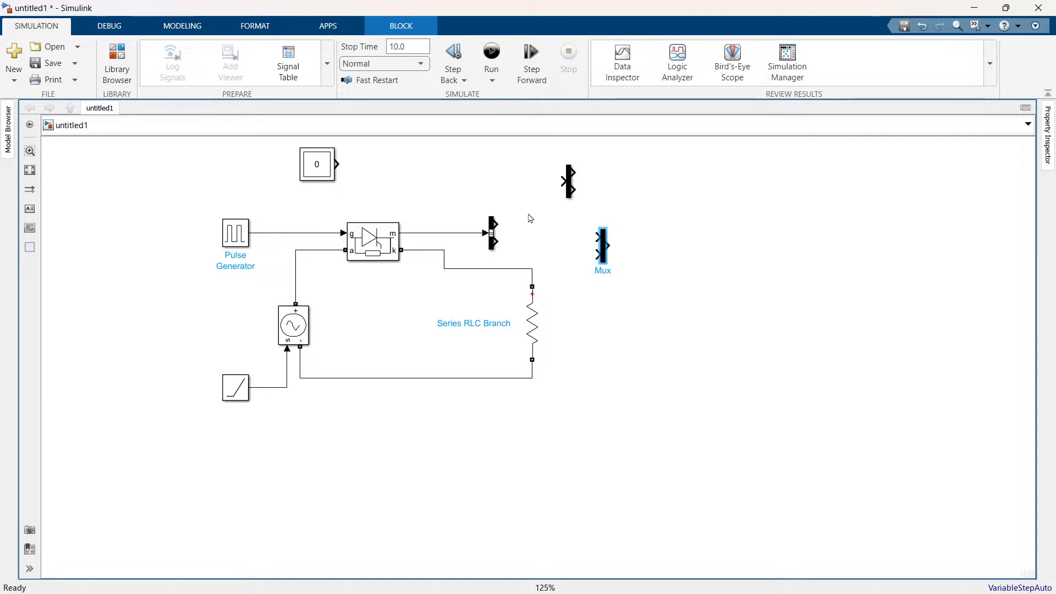
# - Move the Demux next to the Multimeter and connect the Multimeter's output to it
pyautogui.click(570, 172)
pyautogui.moveTo(570, 172); pyautogui.dragTo(398, 156)
pyautogui.click(369, 166)
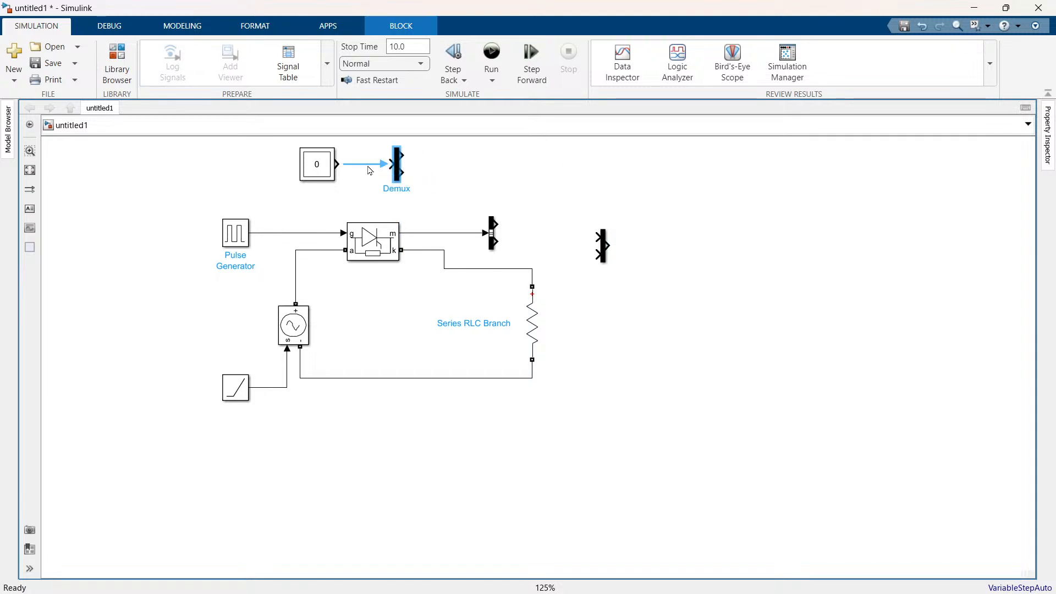
pyautogui.click(377, 197)
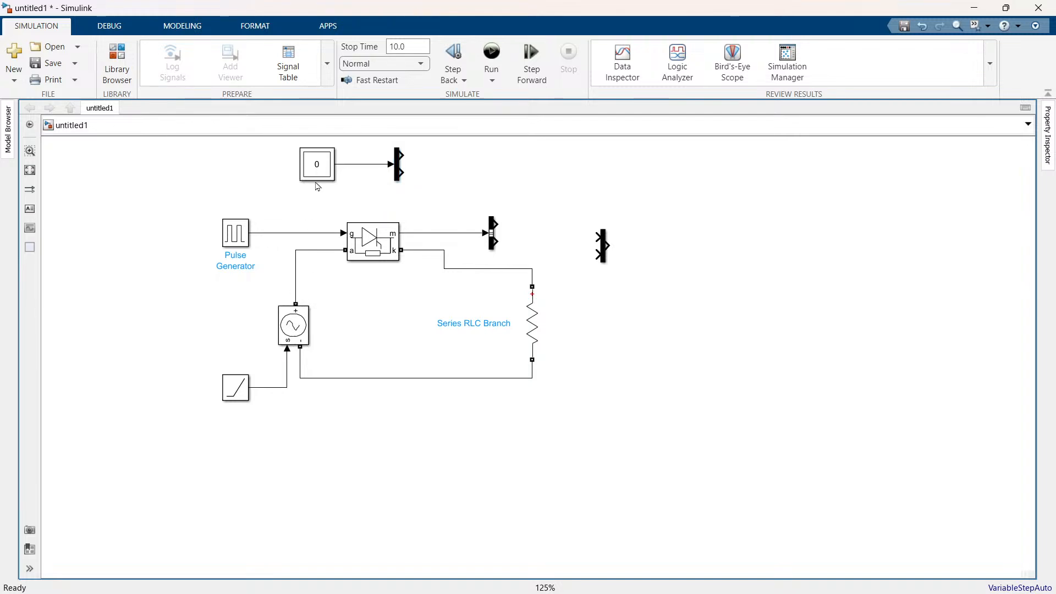
# - Set the Controlled Voltage Source's source type to DC and its measurements to Voltage
pyautogui.click(291, 326)
pyautogui.doubleClick(291, 325)
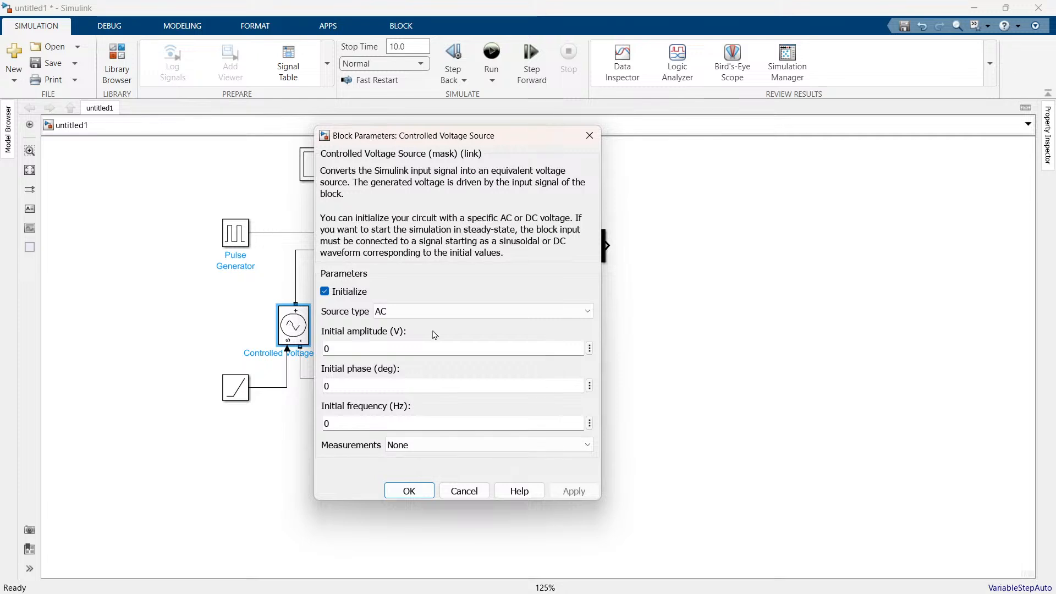
pyautogui.click(435, 312)
pyautogui.click(424, 333)
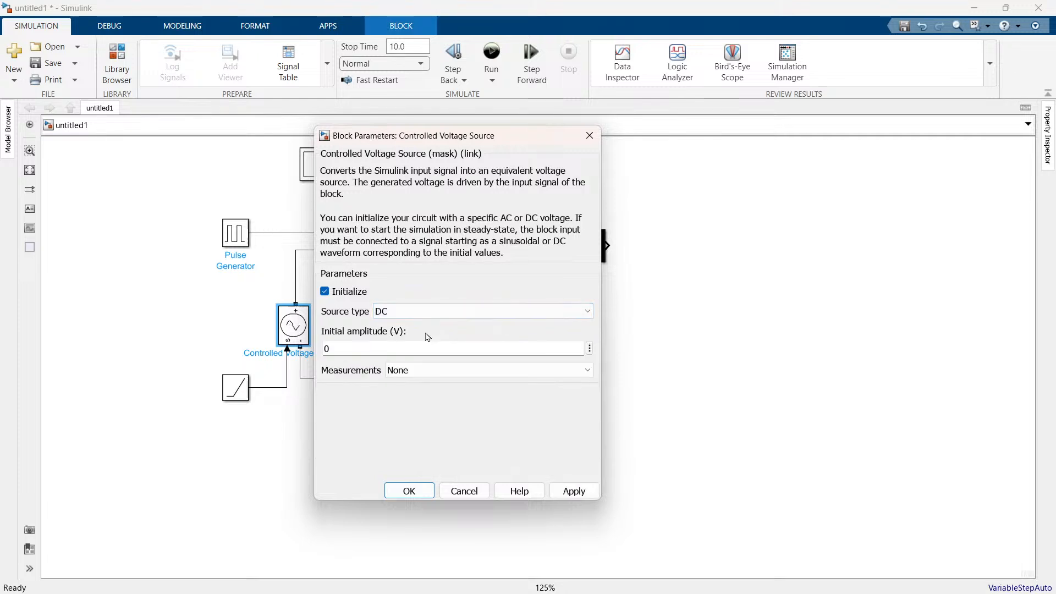
pyautogui.click(436, 374)
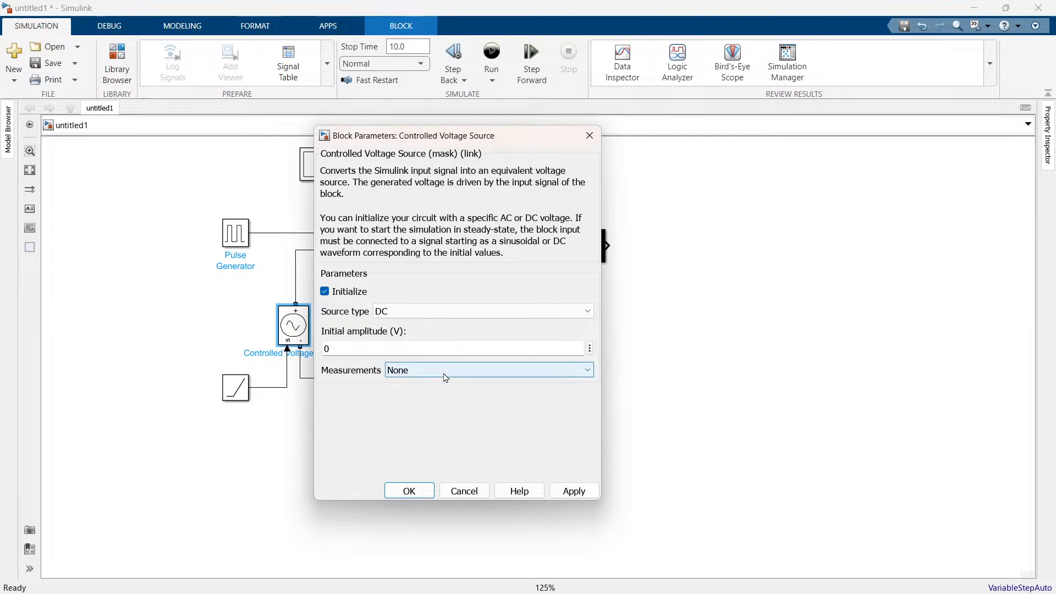
pyautogui.click(444, 393)
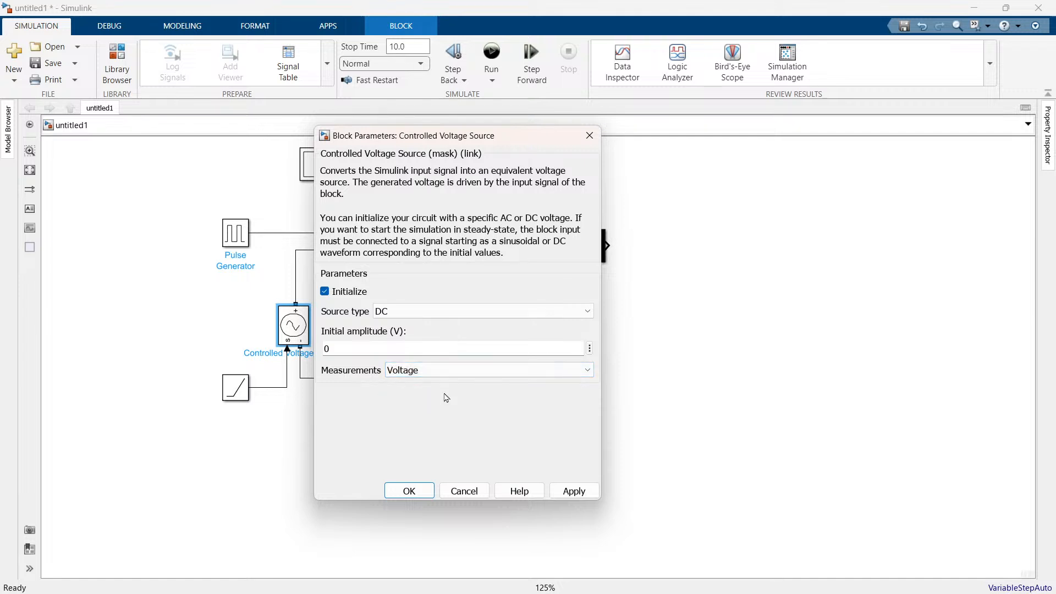
pyautogui.click(574, 491)
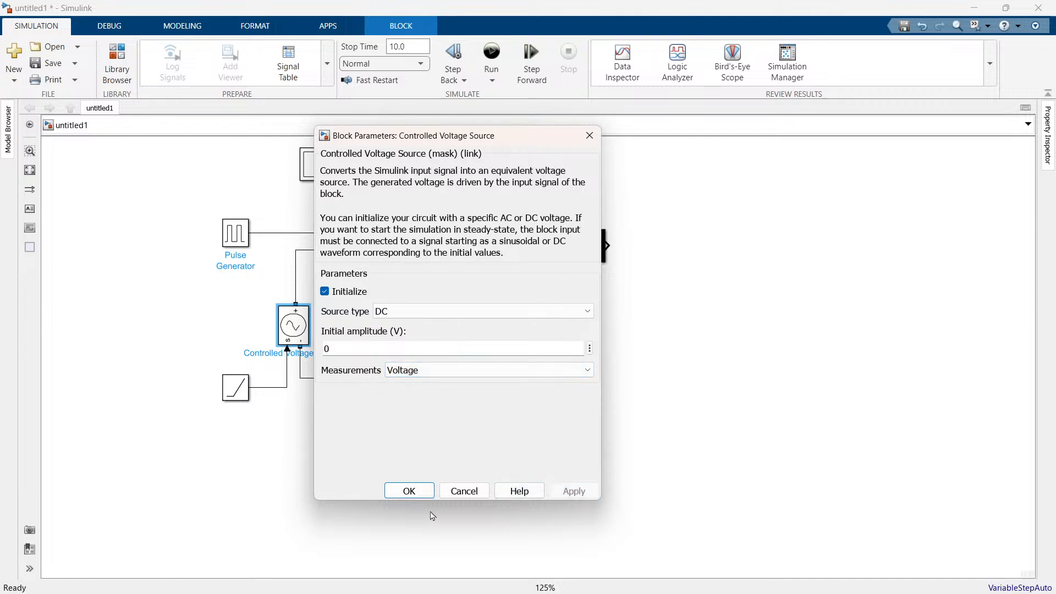
pyautogui.click(409, 491)
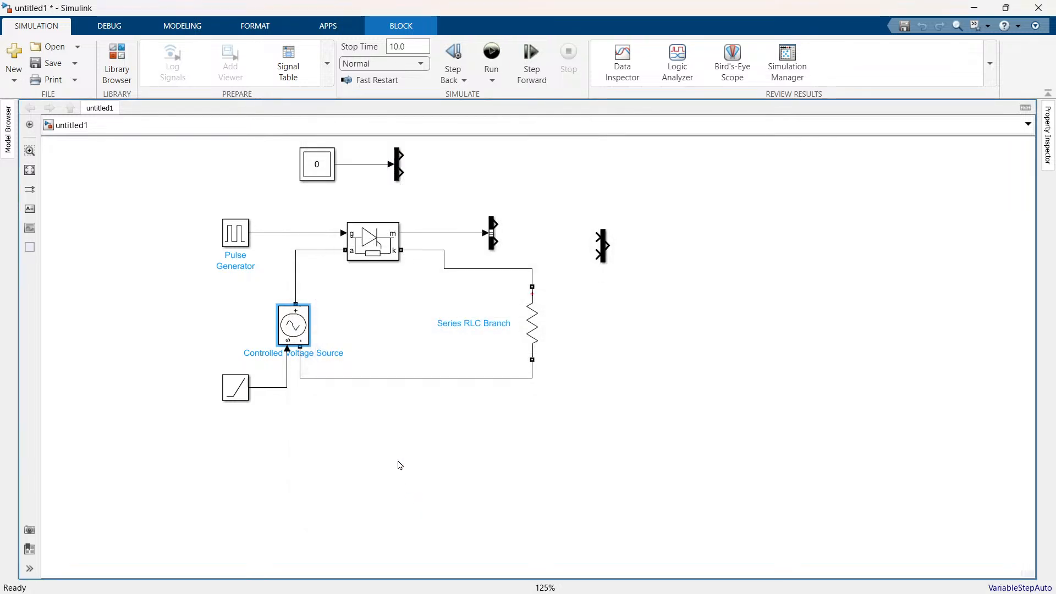
pyautogui.click(354, 203)
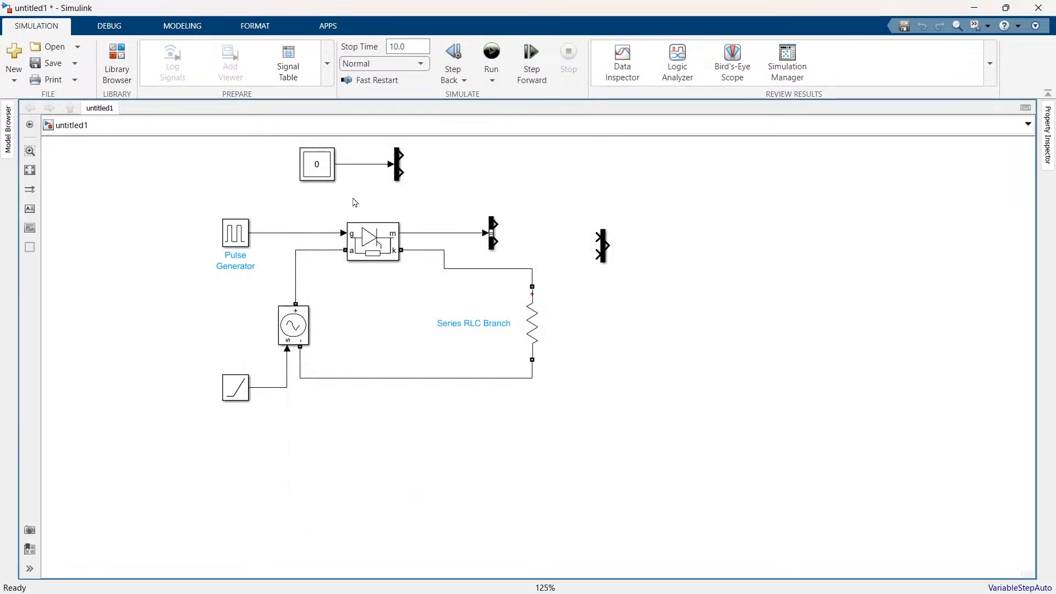
# - Set the Series RLC Branch resistance to 2 ohms and choose a measurement option for the branch
pyautogui.doubleClick(531, 324)
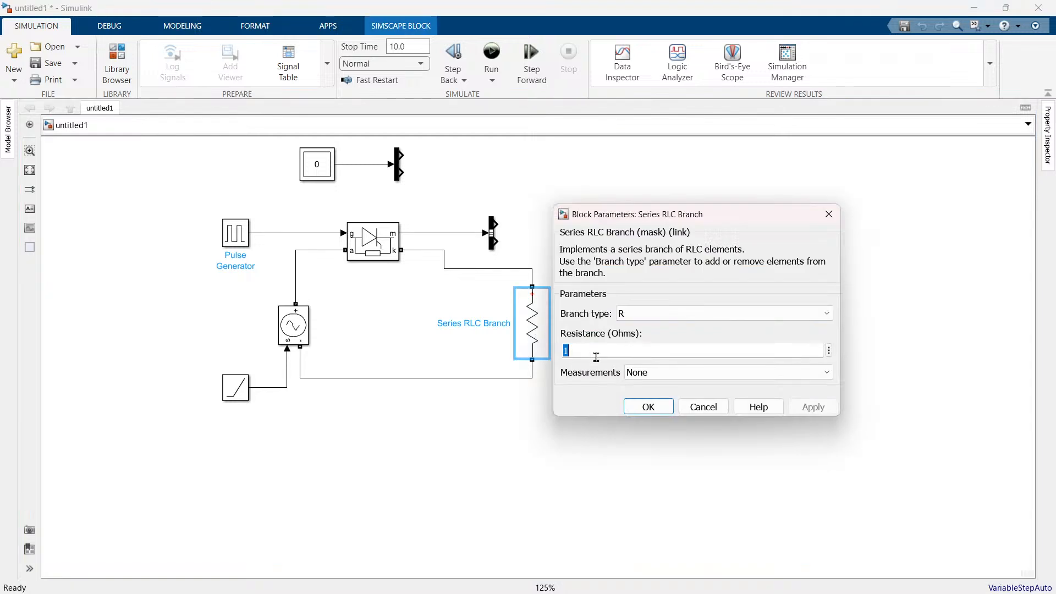
pyautogui.write('2')
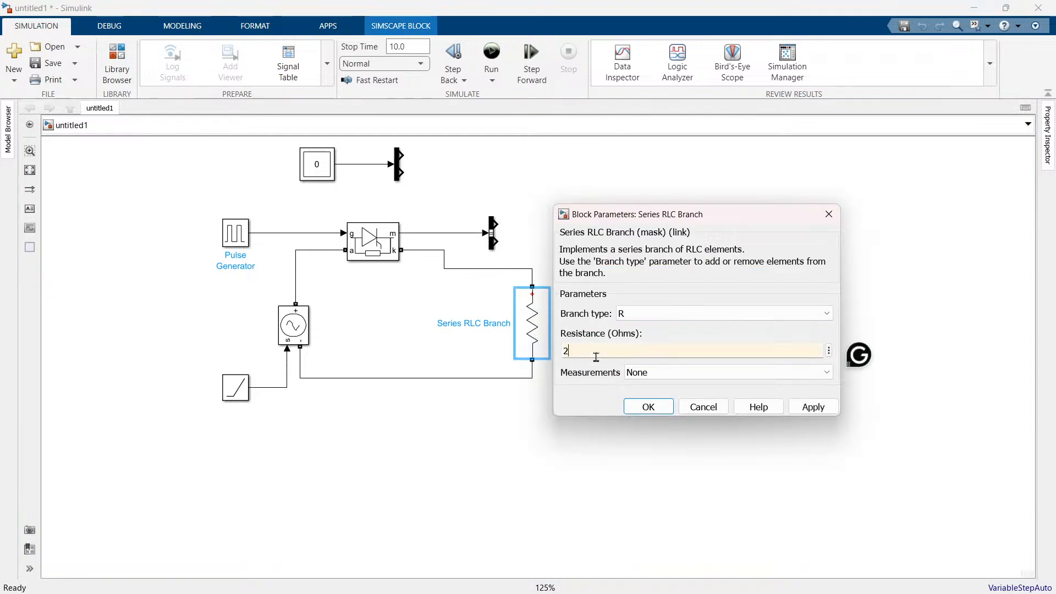
pyautogui.click(677, 380)
pyautogui.click(668, 396)
pyautogui.click(651, 406)
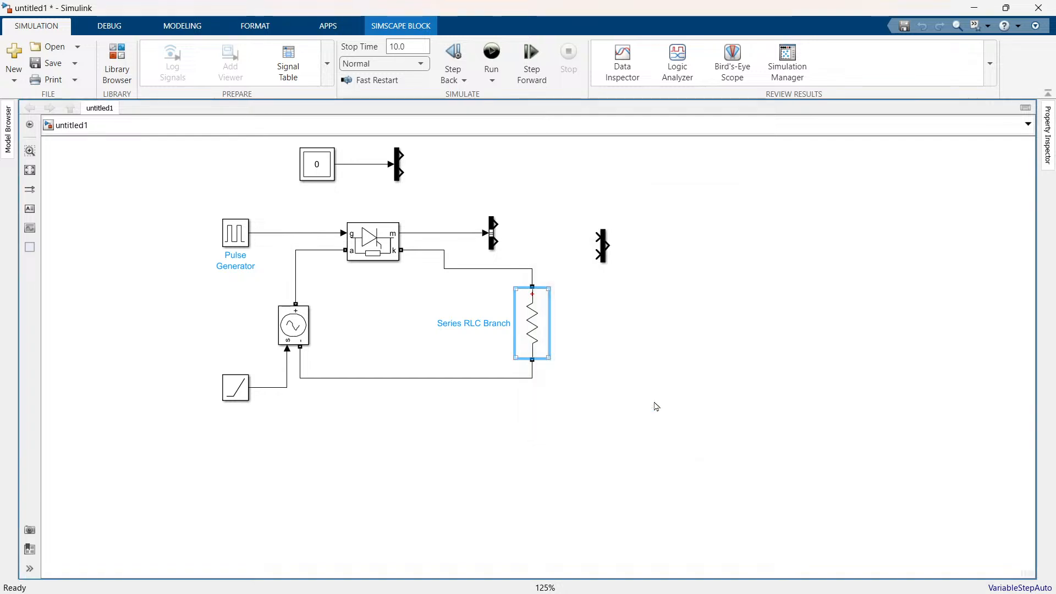
pyautogui.click(654, 407)
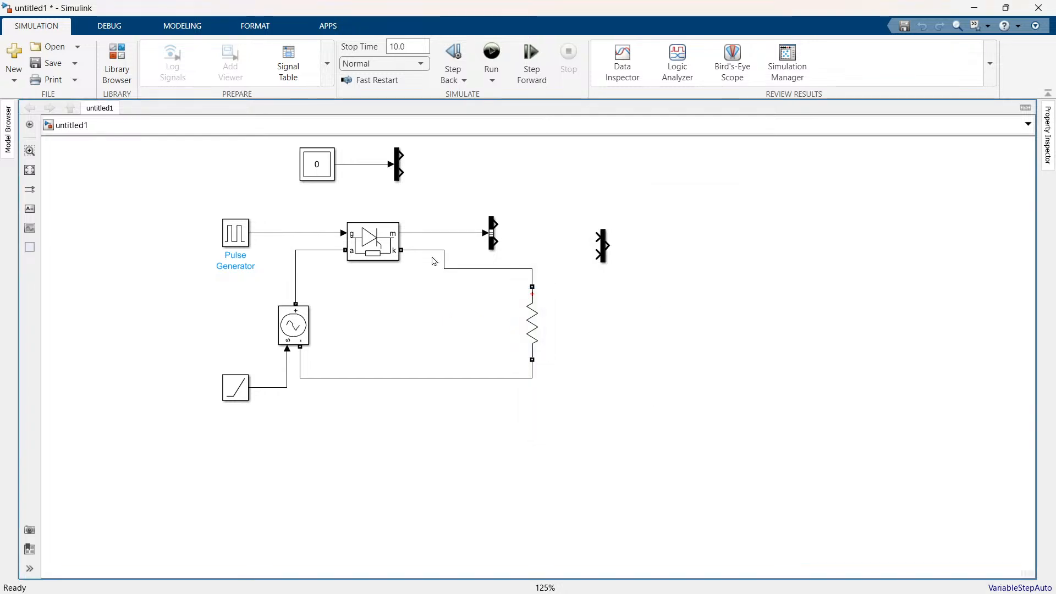
# - Try to open the Multimeter block's measurement selection
pyautogui.click(318, 168)
pyautogui.doubleClick(317, 168)
pyautogui.click(632, 359)
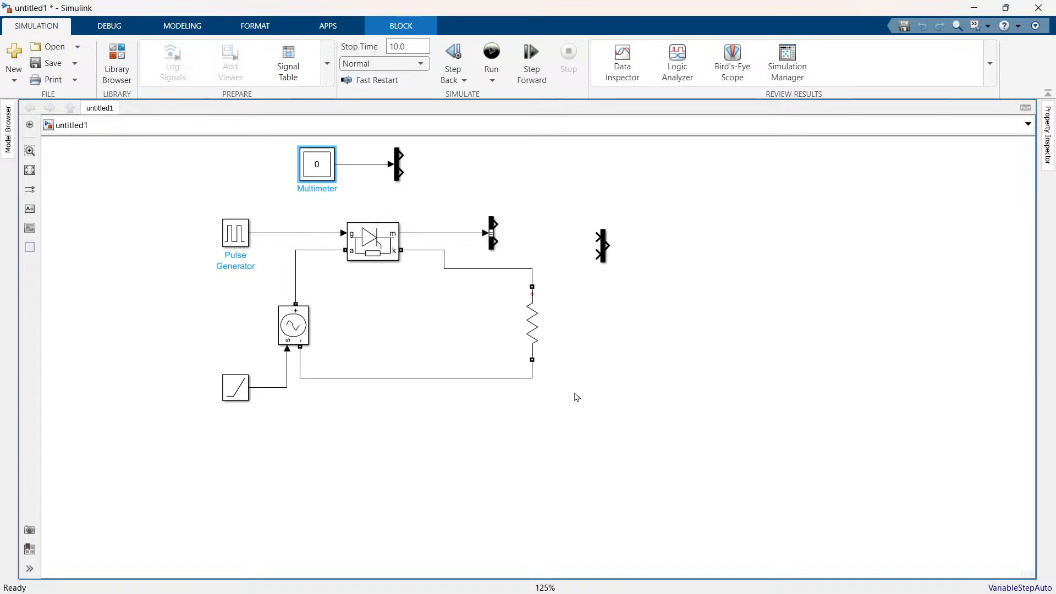
pyautogui.doubleClick(324, 175)
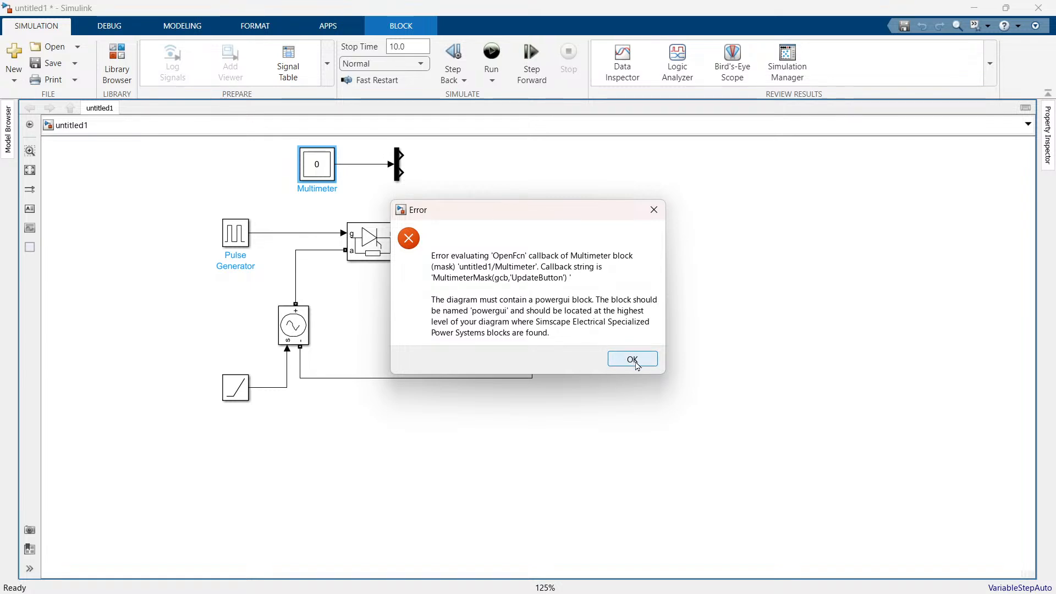
pyautogui.click(632, 359)
pyautogui.click(468, 490)
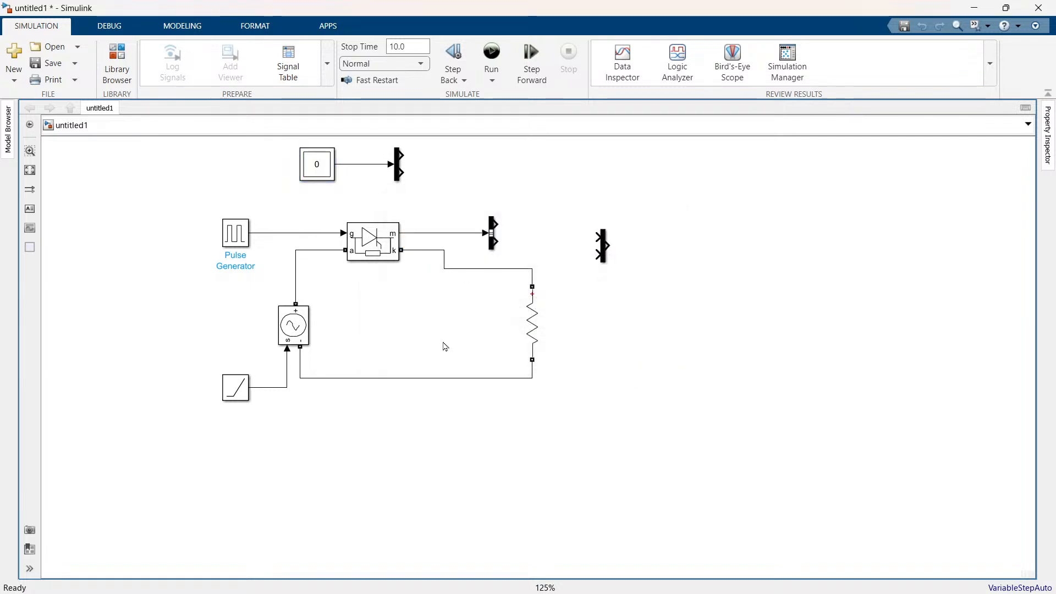
# - Straighten the line from the thyristor's k port to the resistor and move the Bus Selector and Mux slightly up
pyautogui.click(452, 273)
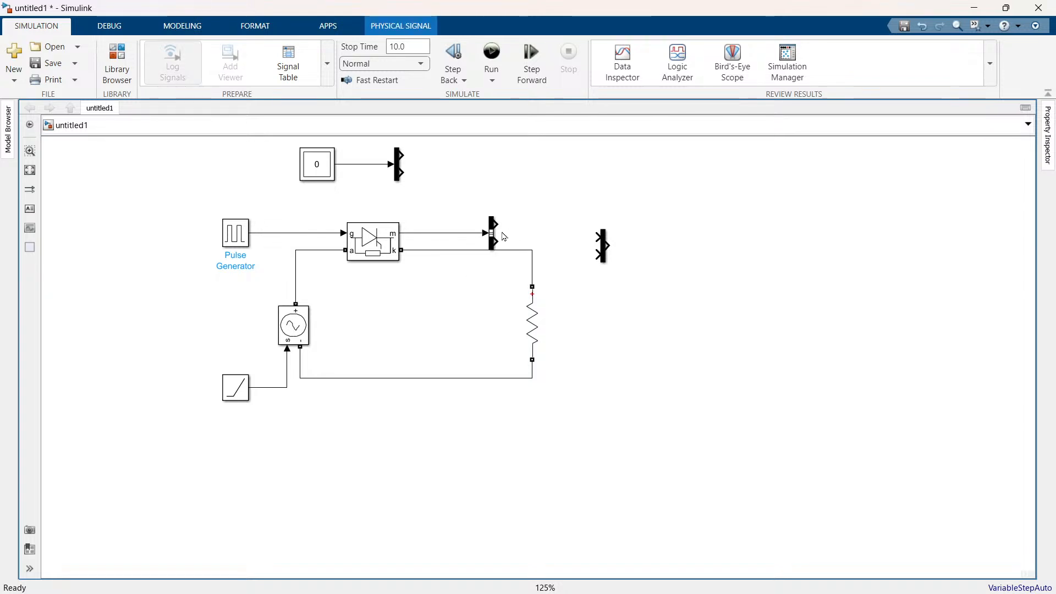
pyautogui.moveTo(502, 237); pyautogui.dragTo(511, 220)
pyautogui.click(574, 238)
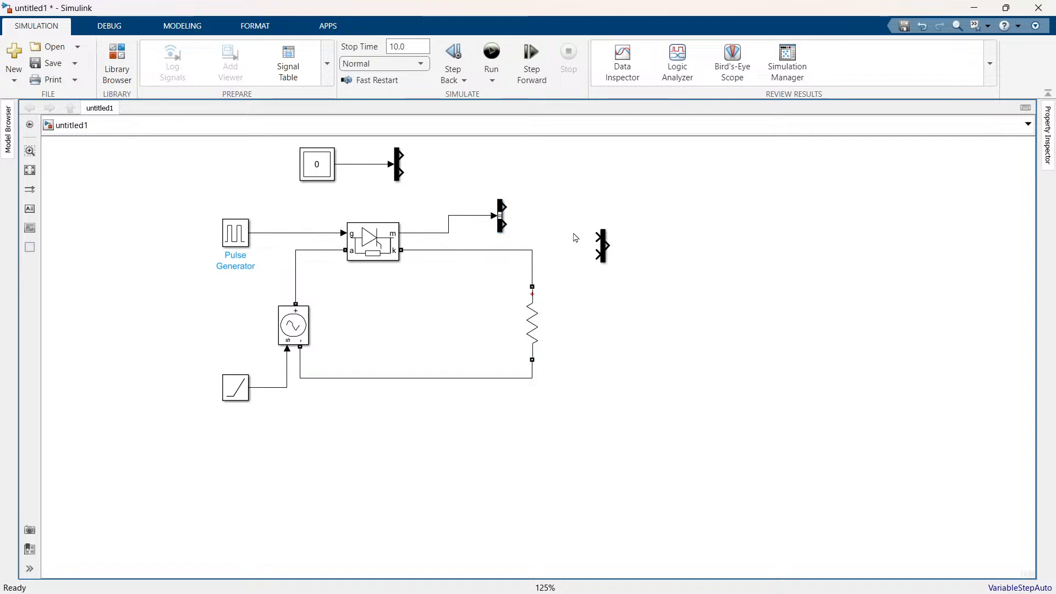
pyautogui.moveTo(603, 250)
pyautogui.mouseDown()
pyautogui.moveTo(603, 220)
pyautogui.moveTo(603, 246)
pyautogui.mouseUp()
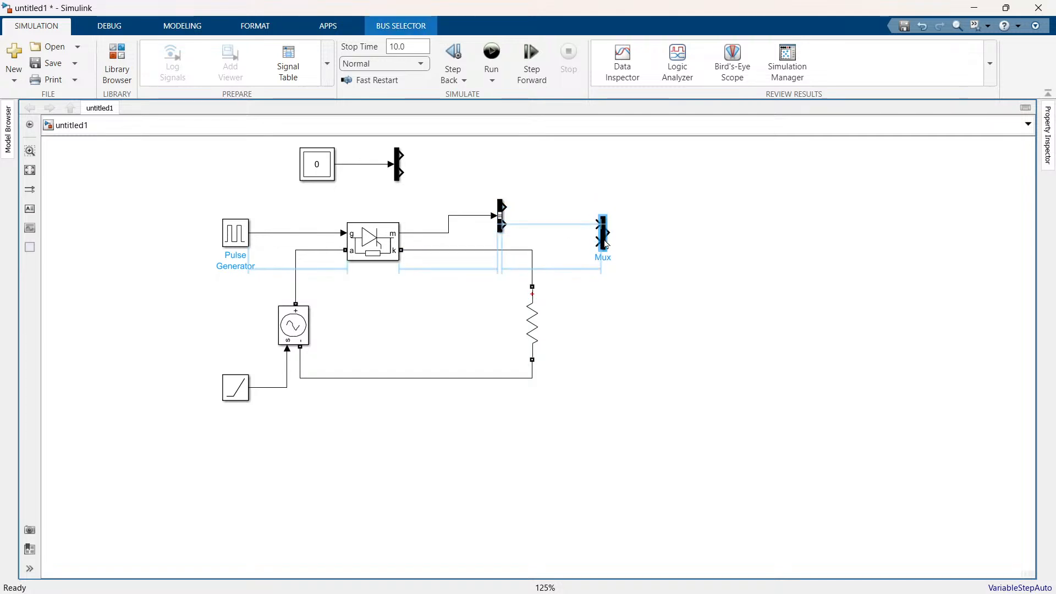
pyautogui.click(555, 198)
# - Add a Scope block from Simulink/Sinks and place it above the Mux, level with the Demux's lower output
pyautogui.doubleClick(744, 193)
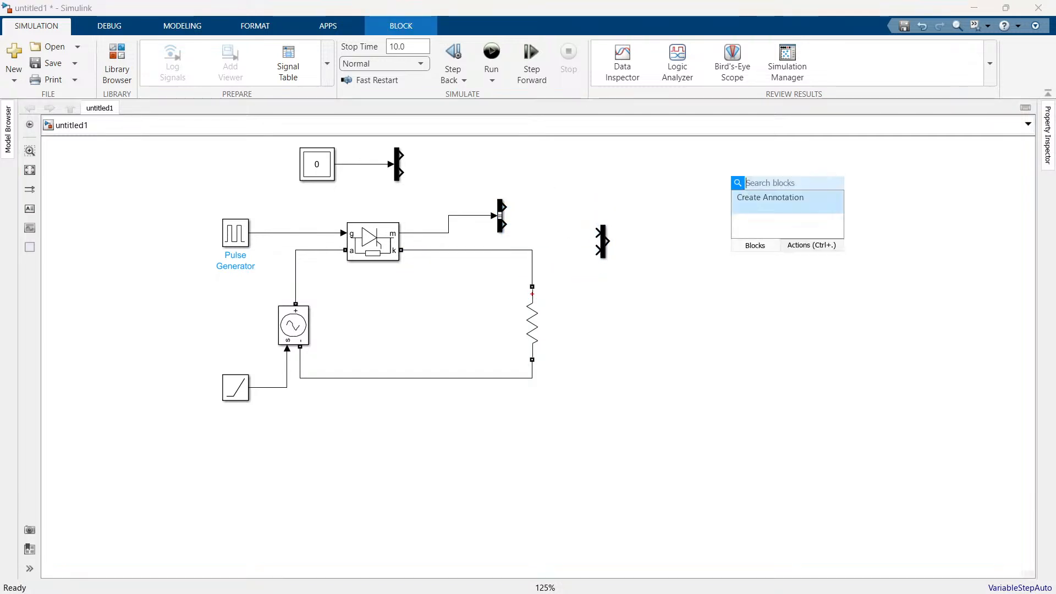
pyautogui.write('sc')
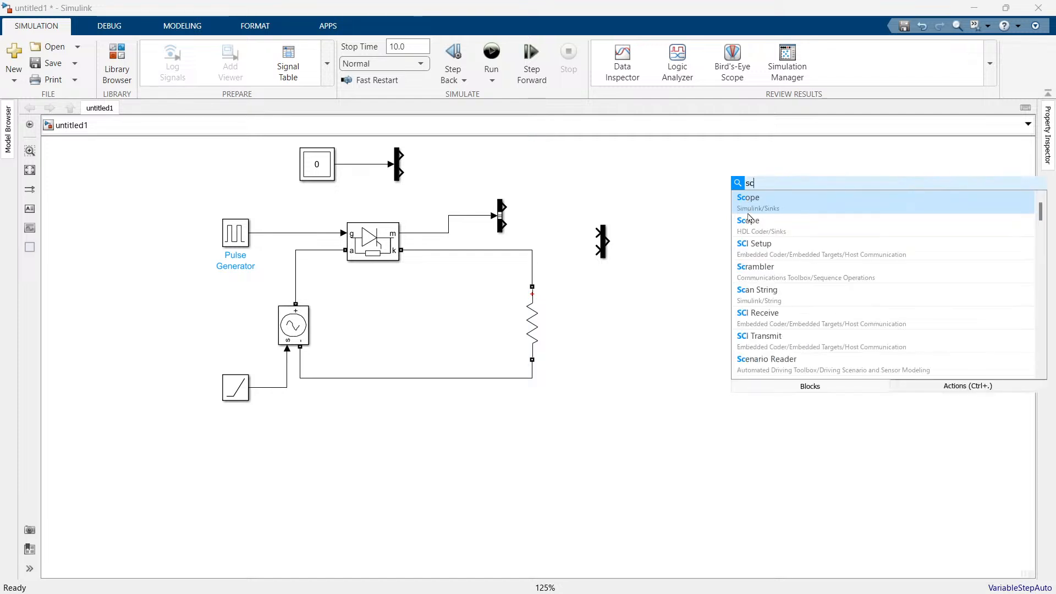
pyautogui.click(784, 206)
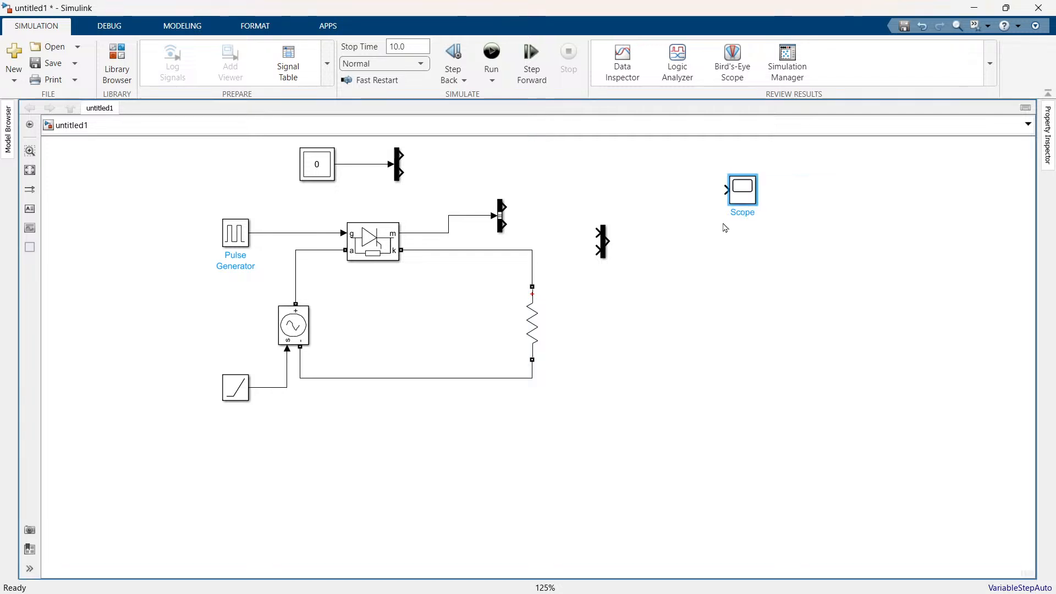
pyautogui.moveTo(751, 202); pyautogui.dragTo(655, 181)
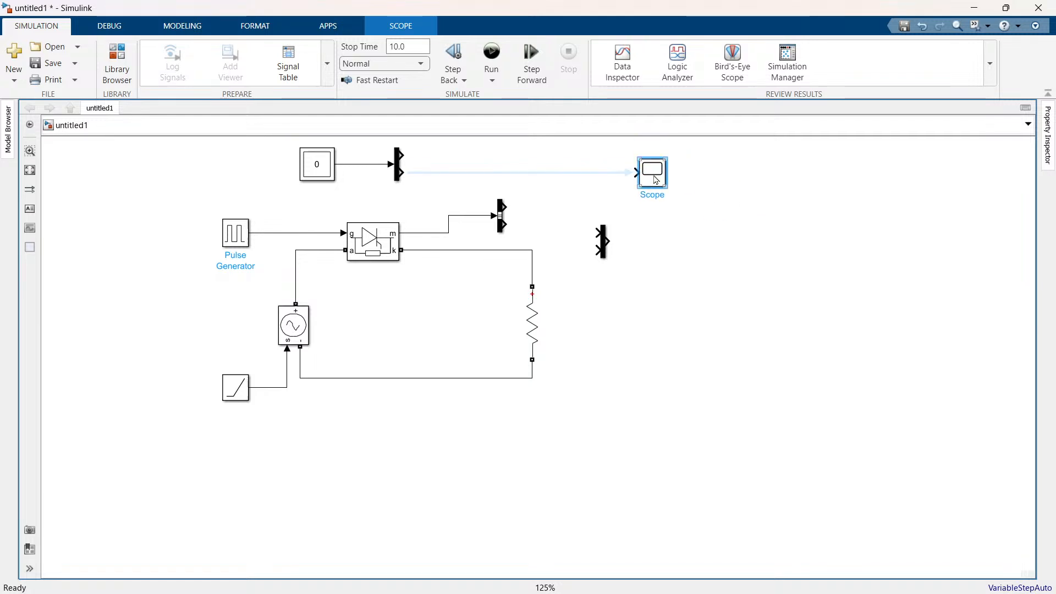
# - Configure the Scope with 4 input ports and a layout of four displays stacked in one column
pyautogui.scroll(1, 654, 180)
pyautogui.doubleClick(657, 185)
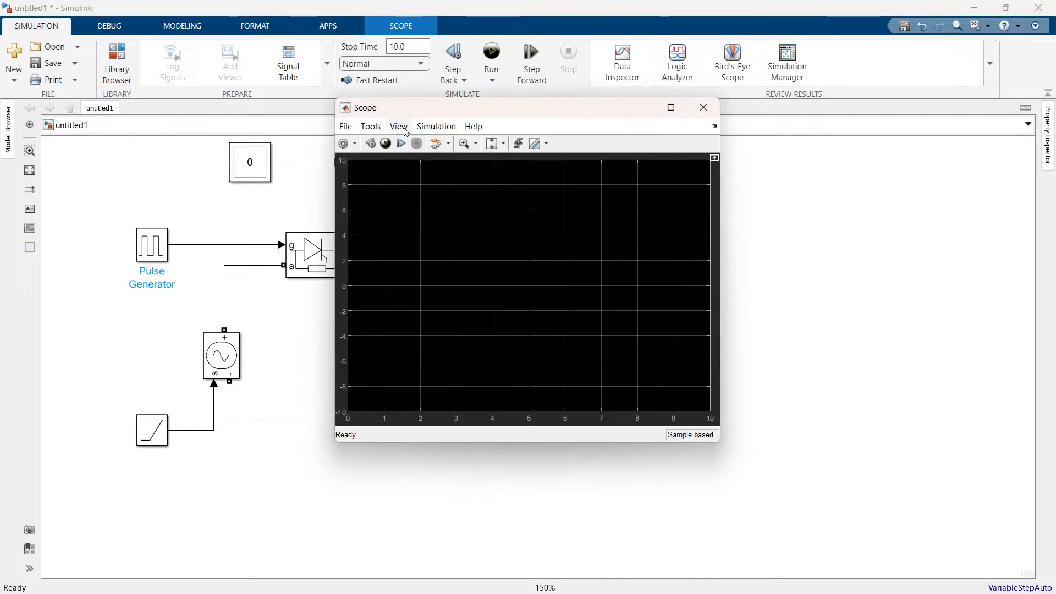
pyautogui.click(399, 126)
pyautogui.click(418, 156)
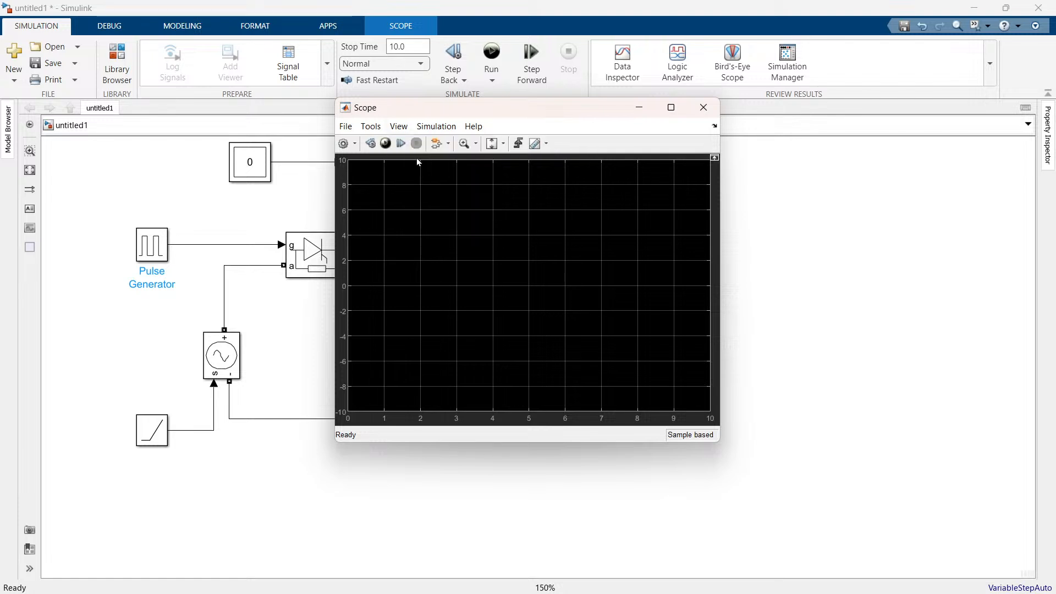
pyautogui.doubleClick(519, 273)
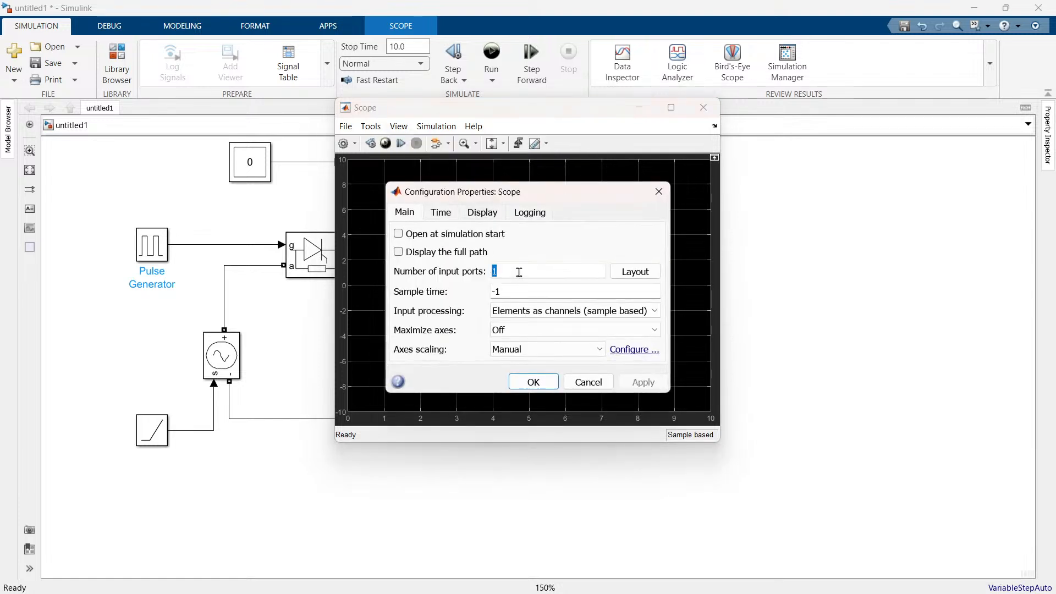
pyautogui.write('3')
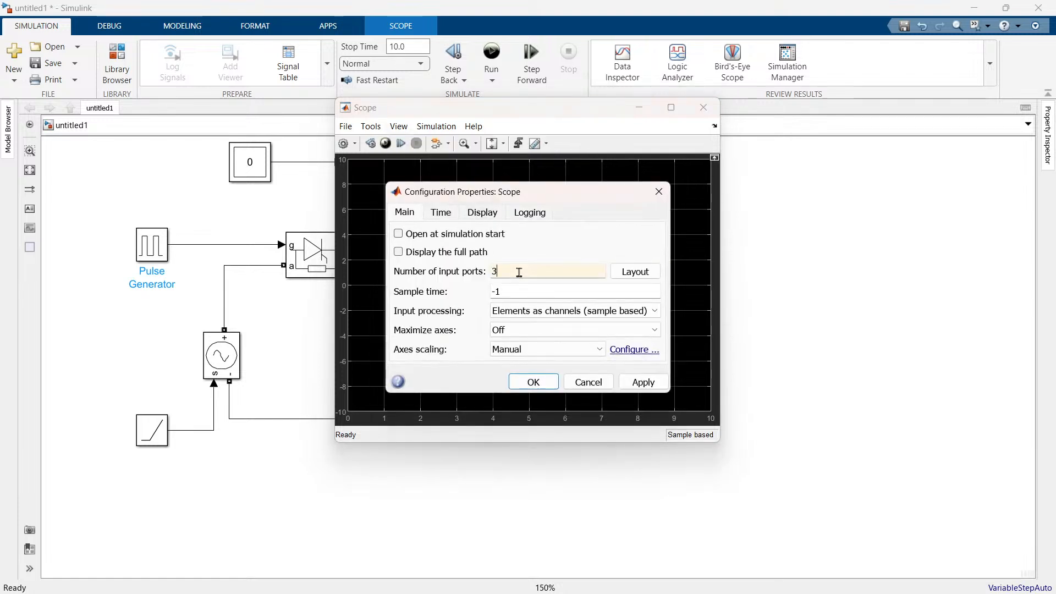
pyautogui.press('BackSpace')
pyautogui.write('4')
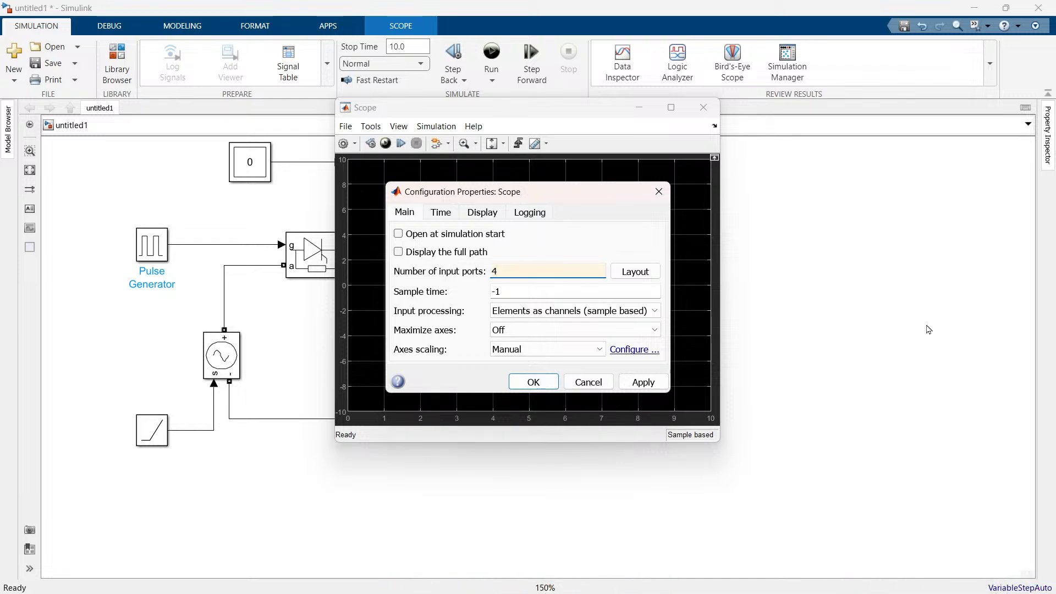
pyautogui.click(635, 271)
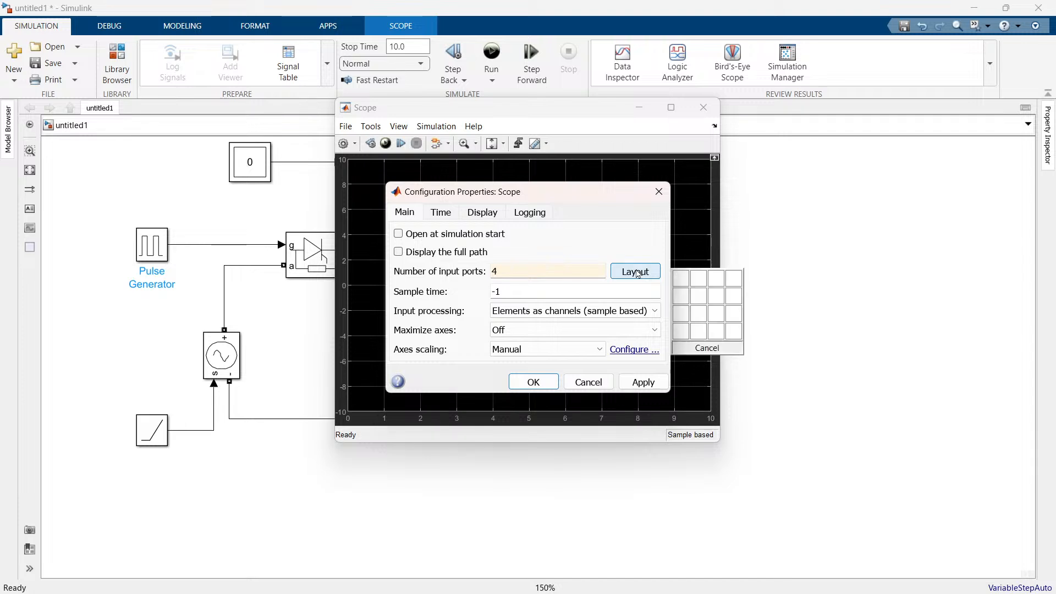
pyautogui.click(679, 334)
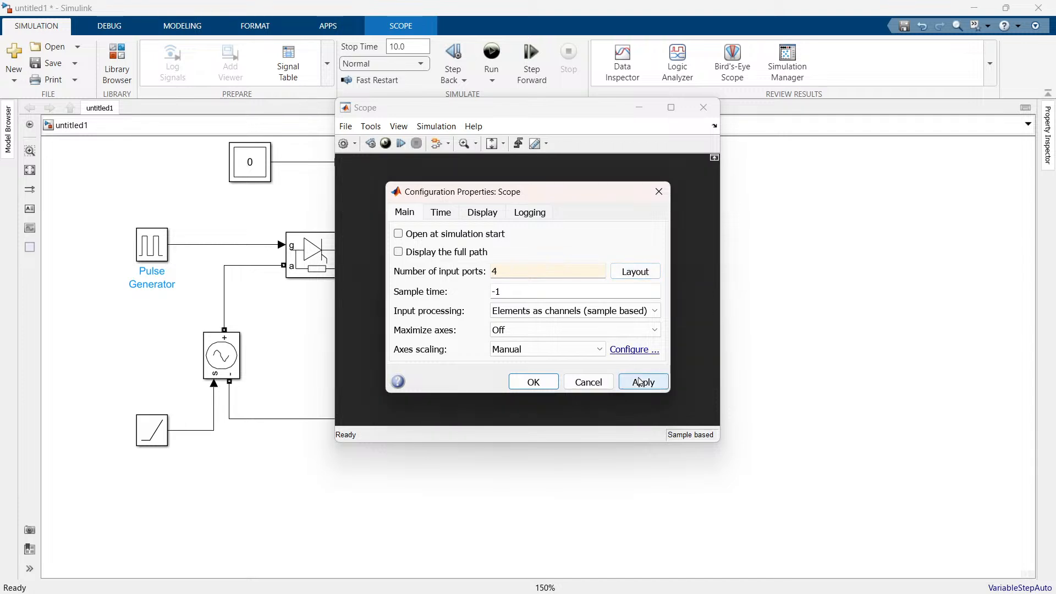
pyautogui.click(529, 380)
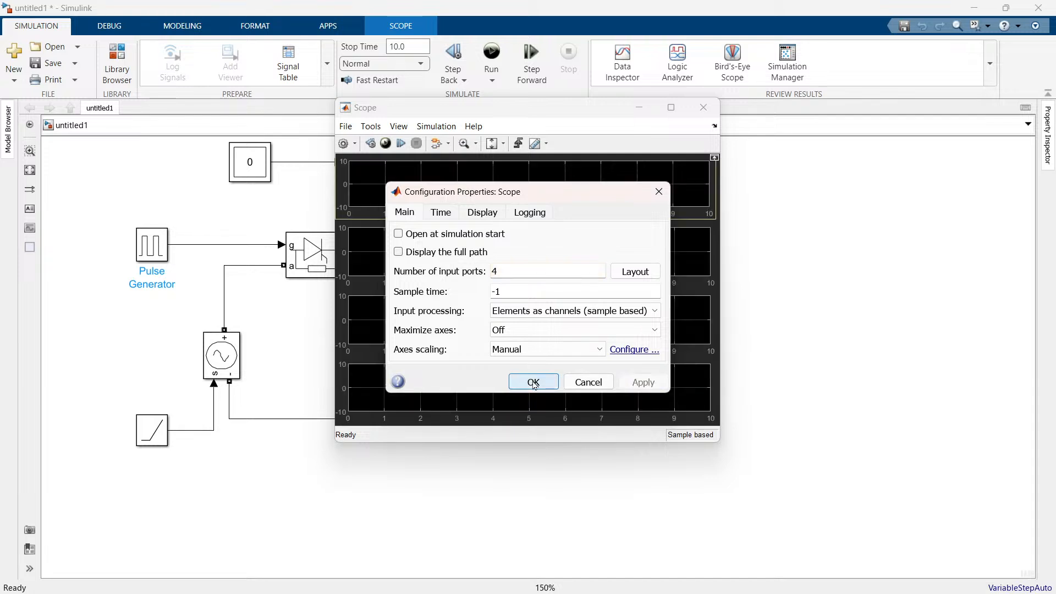
pyautogui.click(703, 107)
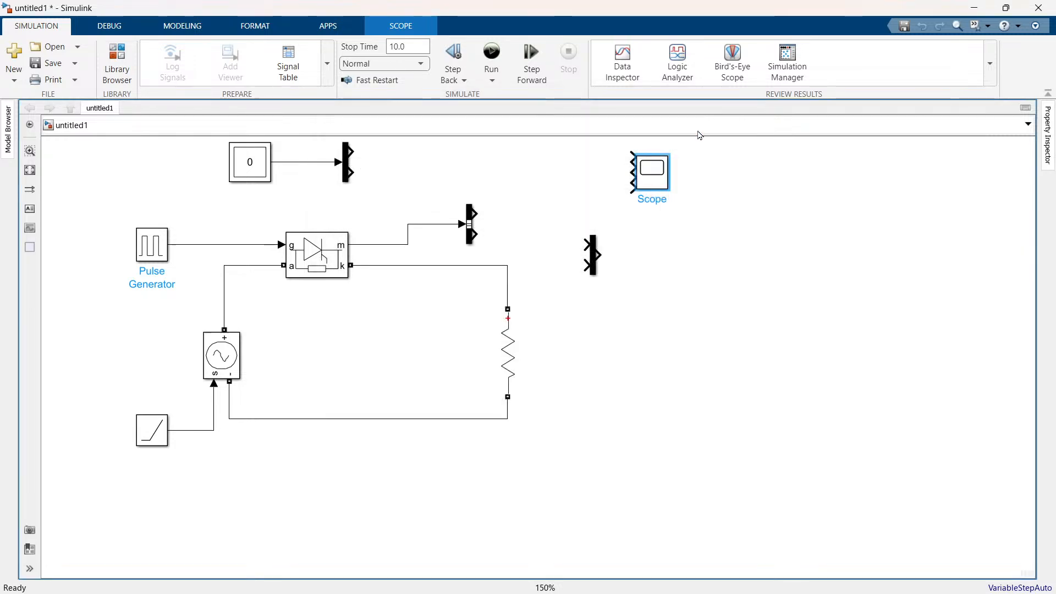
# - Stretch the Scope block taller and connect its first input to the line between the Pulse Generator and the thyristor gate
pyautogui.click(683, 153)
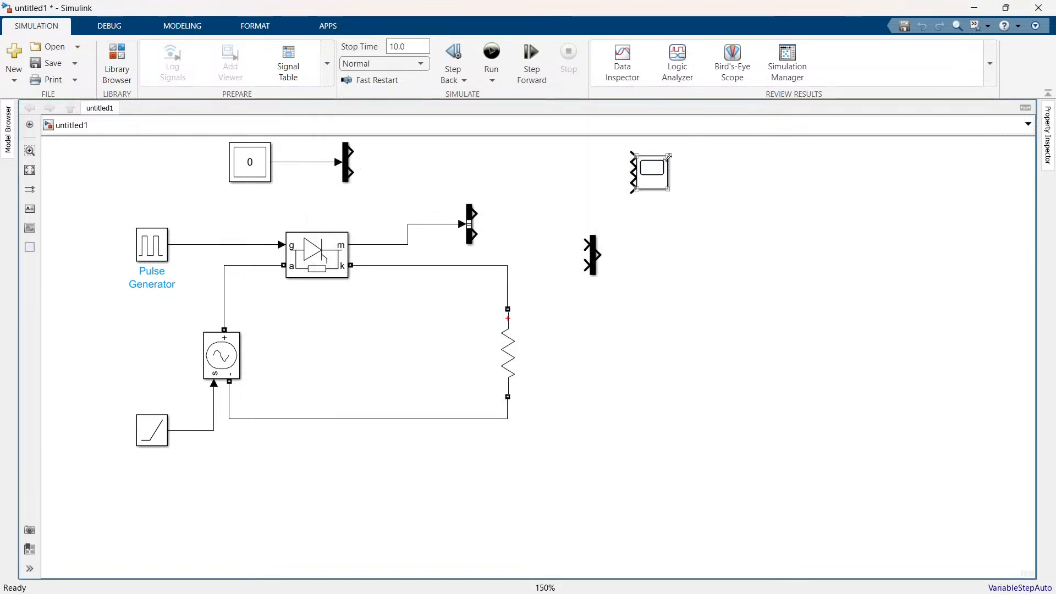
pyautogui.moveTo(669, 157)
pyautogui.mouseDown()
pyautogui.moveTo(672, 125)
pyautogui.moveTo(674, 140)
pyautogui.mouseUp()
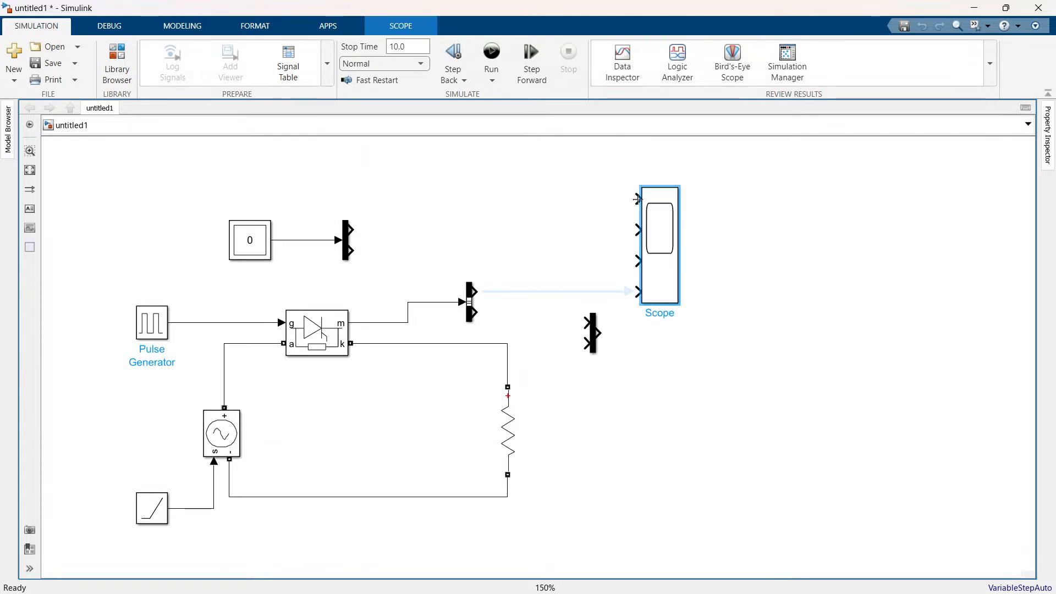
pyautogui.click(638, 199)
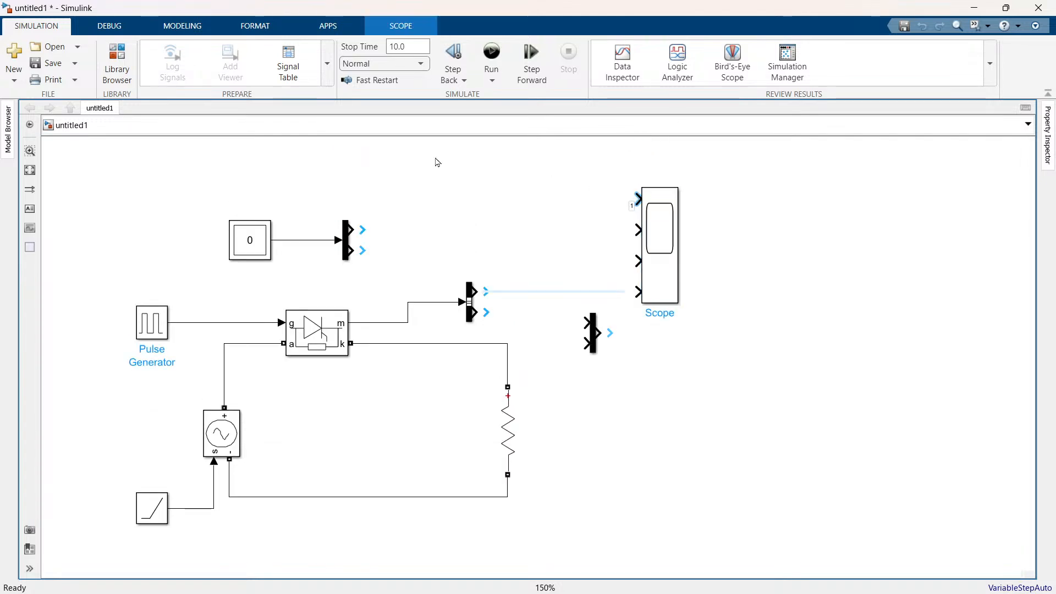
pyautogui.click(194, 330)
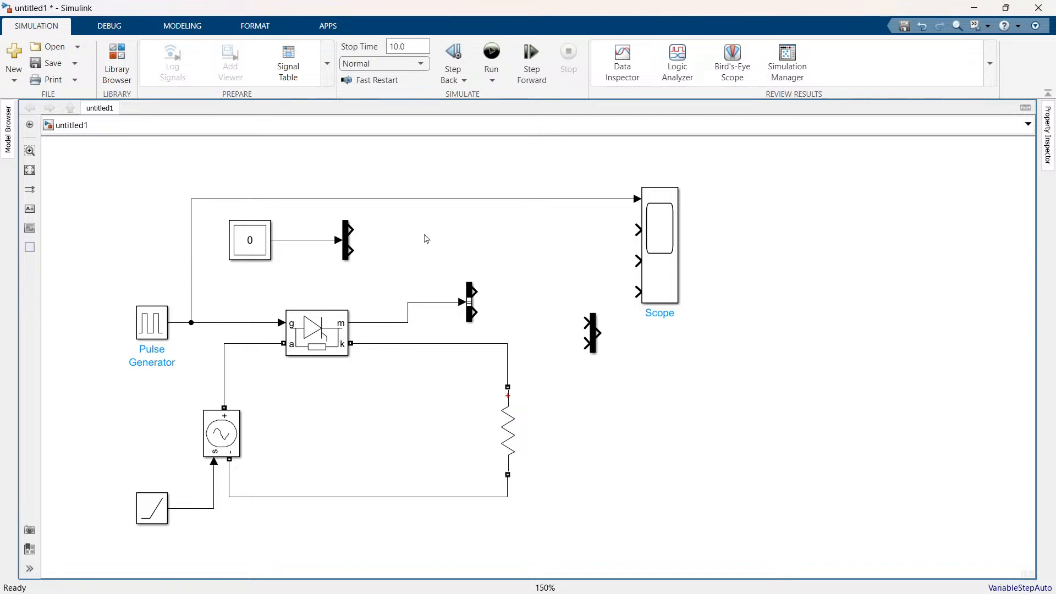
# - Label the signal line running into the Scope's first input as Pulse
pyautogui.doubleClick(501, 200)
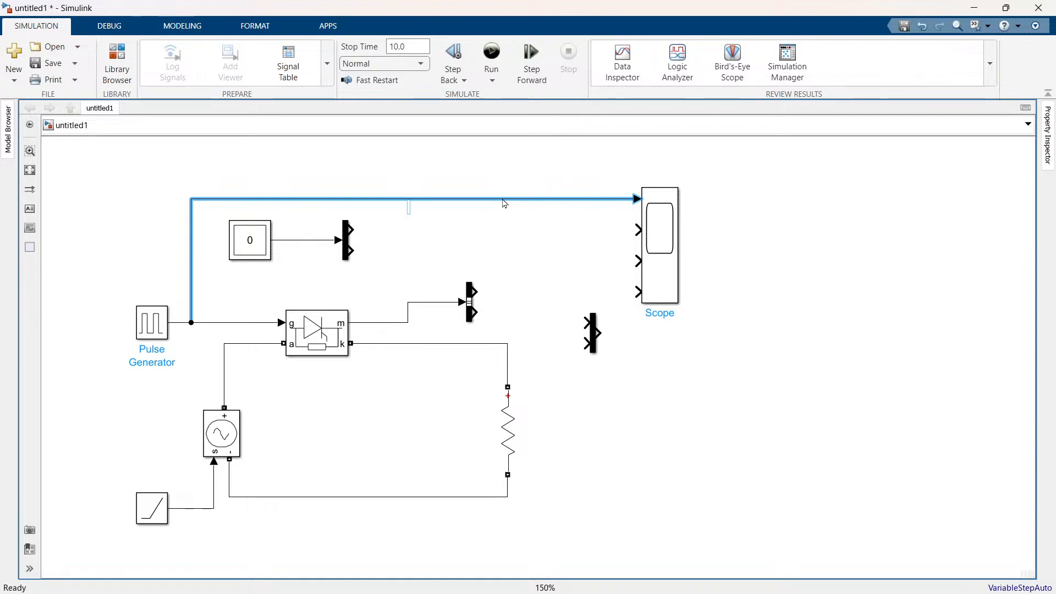
pyautogui.write('Pulse')
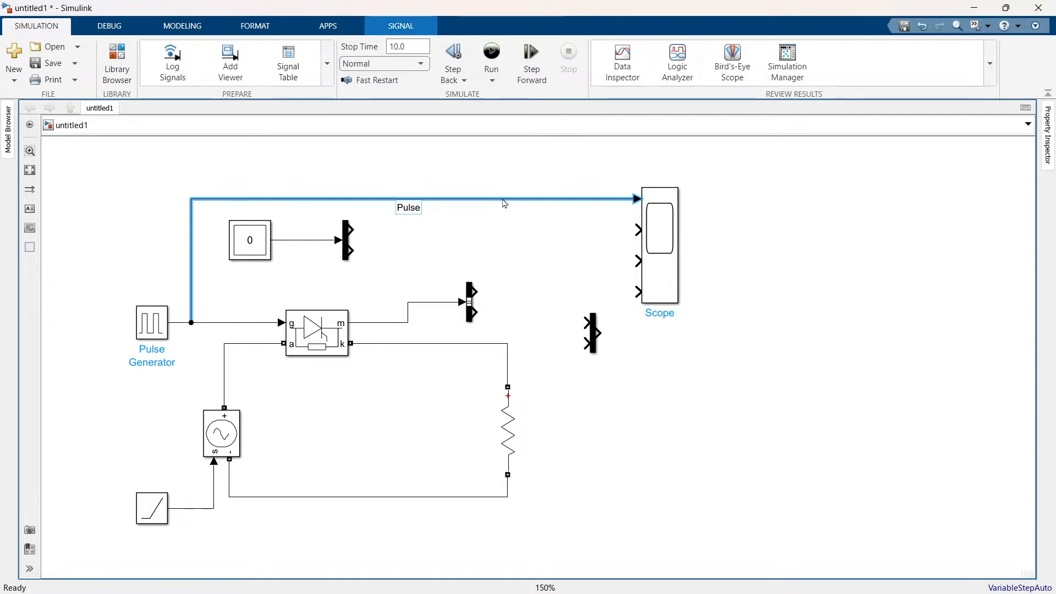
pyautogui.click(506, 224)
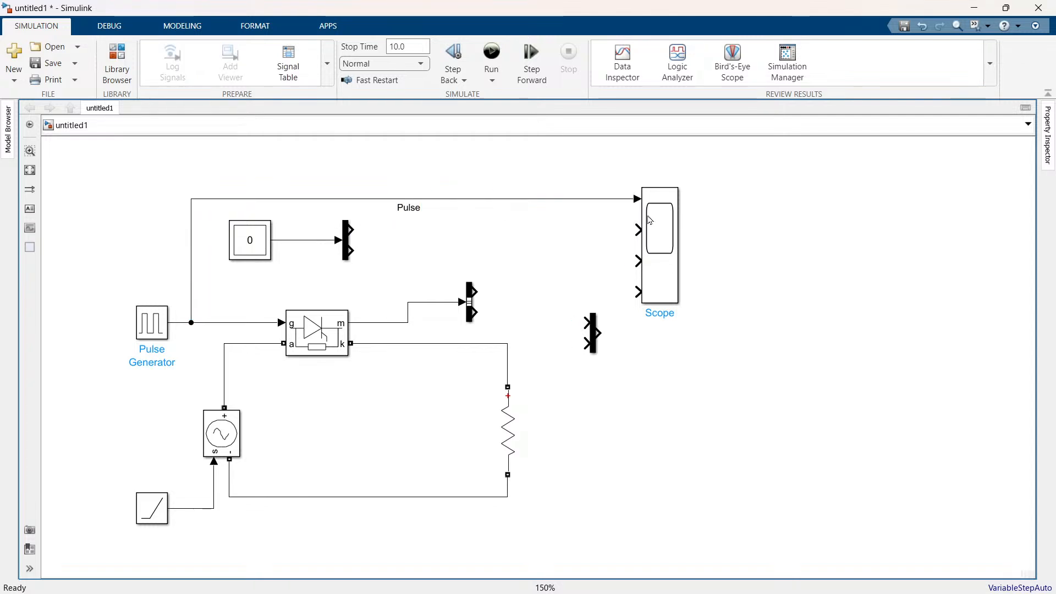
# - Connect the Demux's upper output to the Scope's second input and its lower output to the Mux's upper input
pyautogui.click(638, 229)
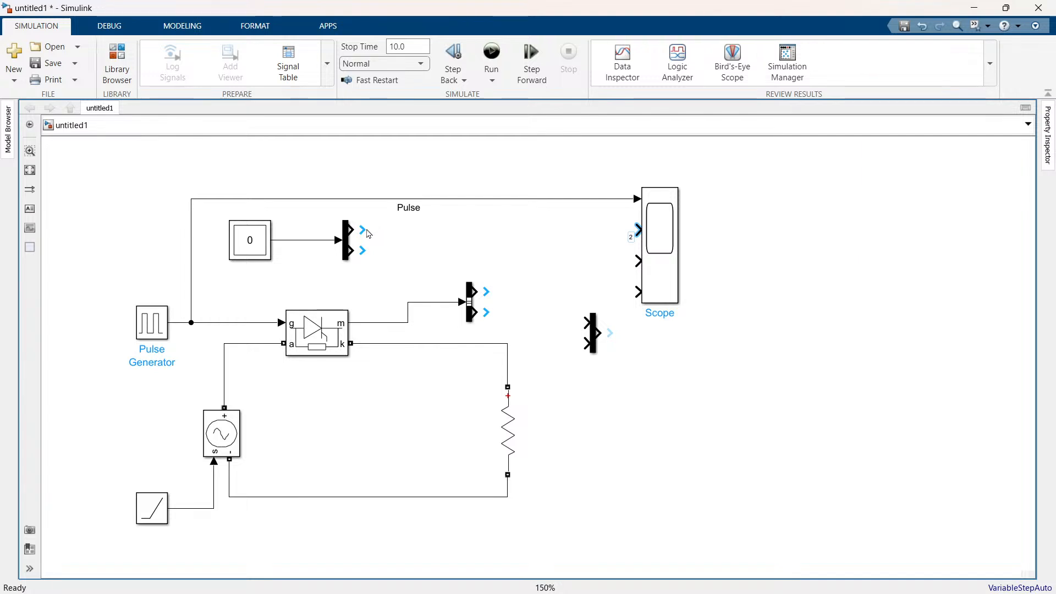
pyautogui.click(366, 232)
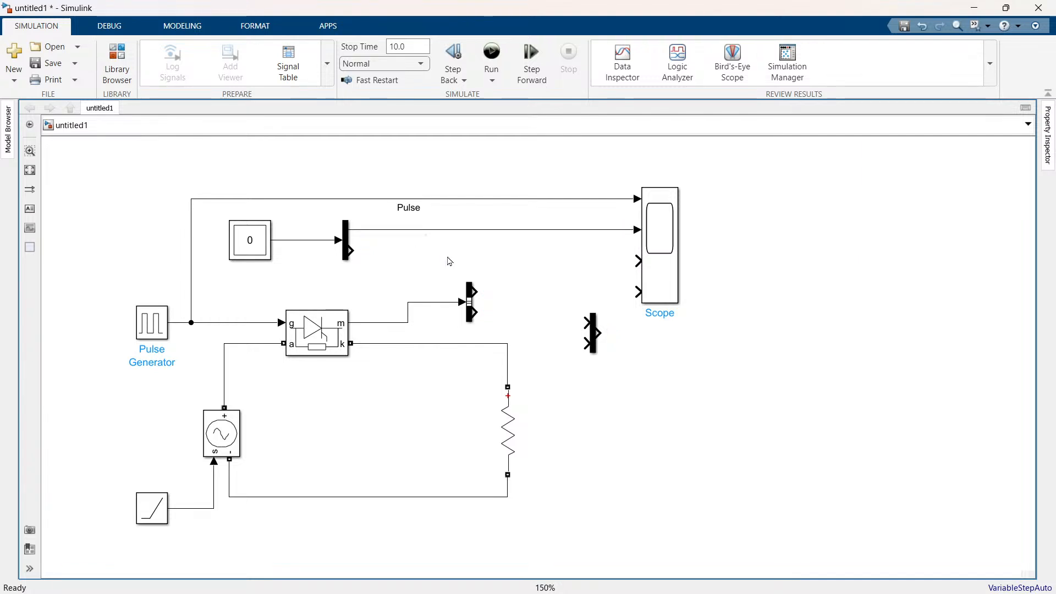
pyautogui.click(351, 251)
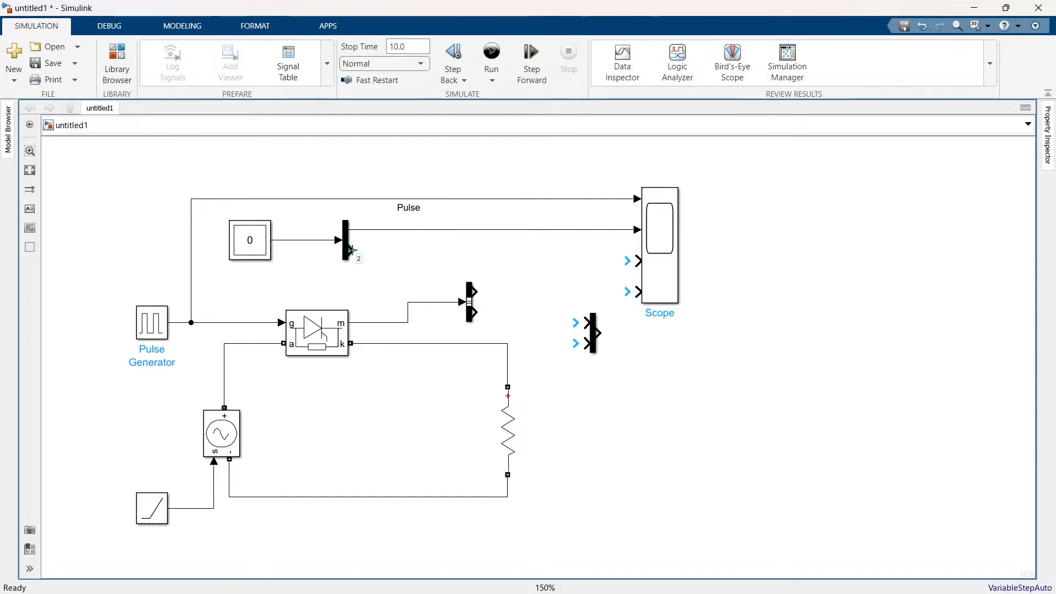
pyautogui.click(576, 323)
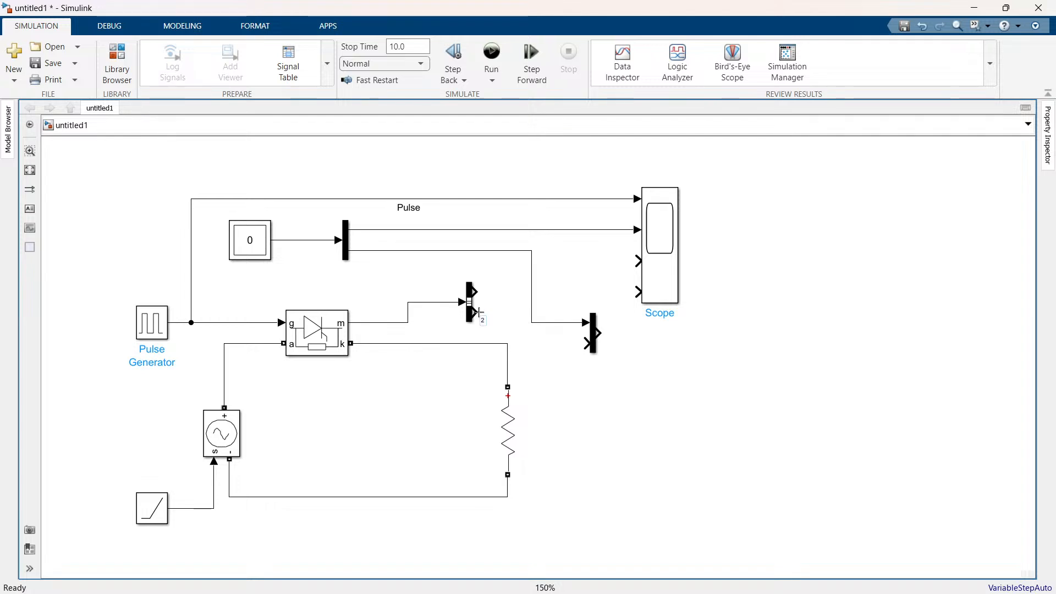
# - Wire the Bus Selector's current output to the Mux's lower input, the Mux to Scope input four, and the thyristor voltage output to Scope input three
pyautogui.click(475, 311)
pyautogui.click(578, 346)
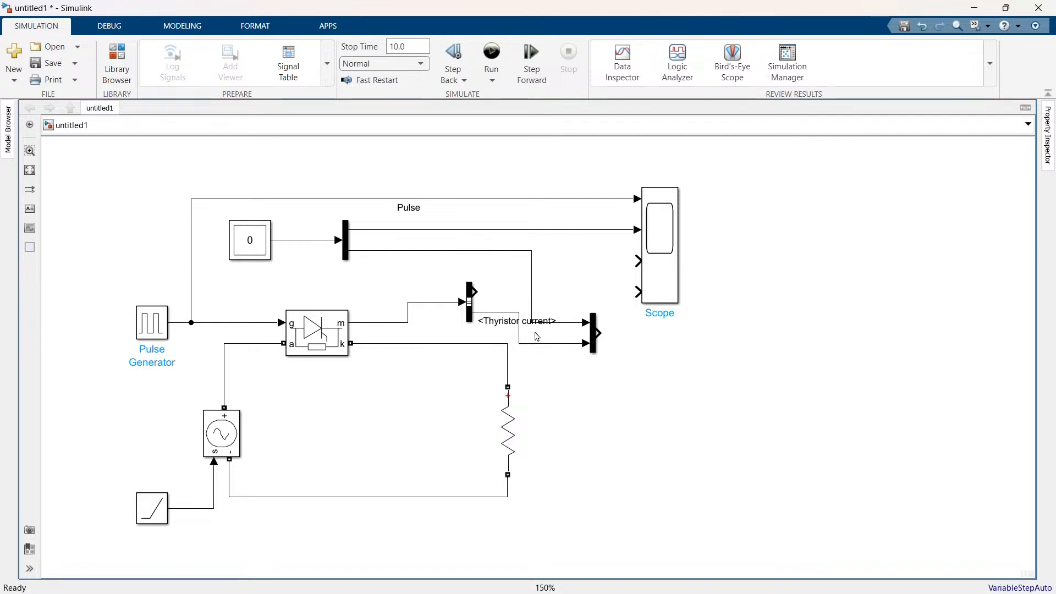
pyautogui.moveTo(598, 333); pyautogui.dragTo(634, 297)
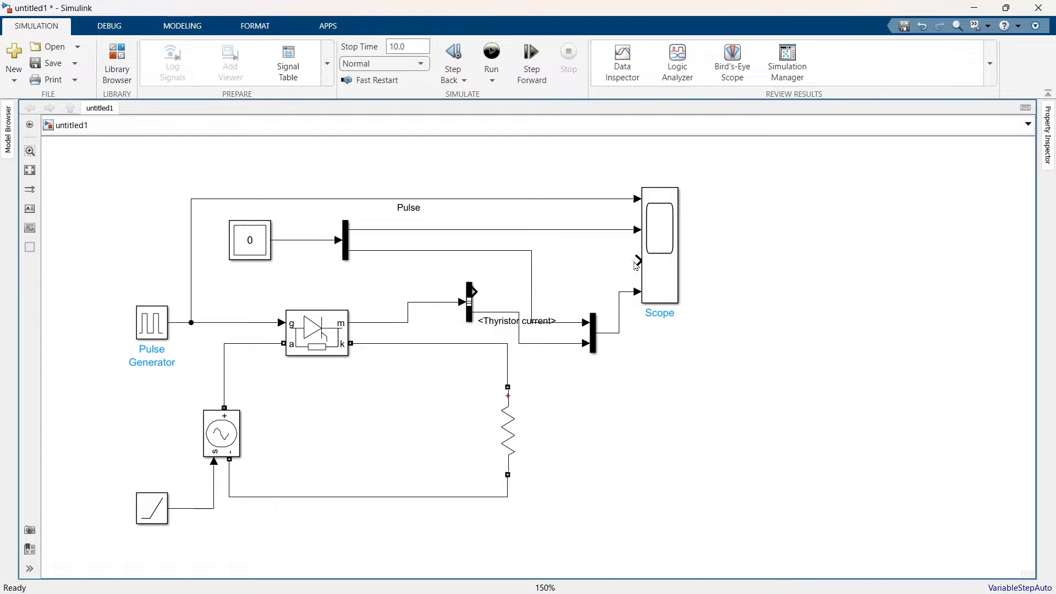
pyautogui.moveTo(473, 292); pyautogui.dragTo(633, 261)
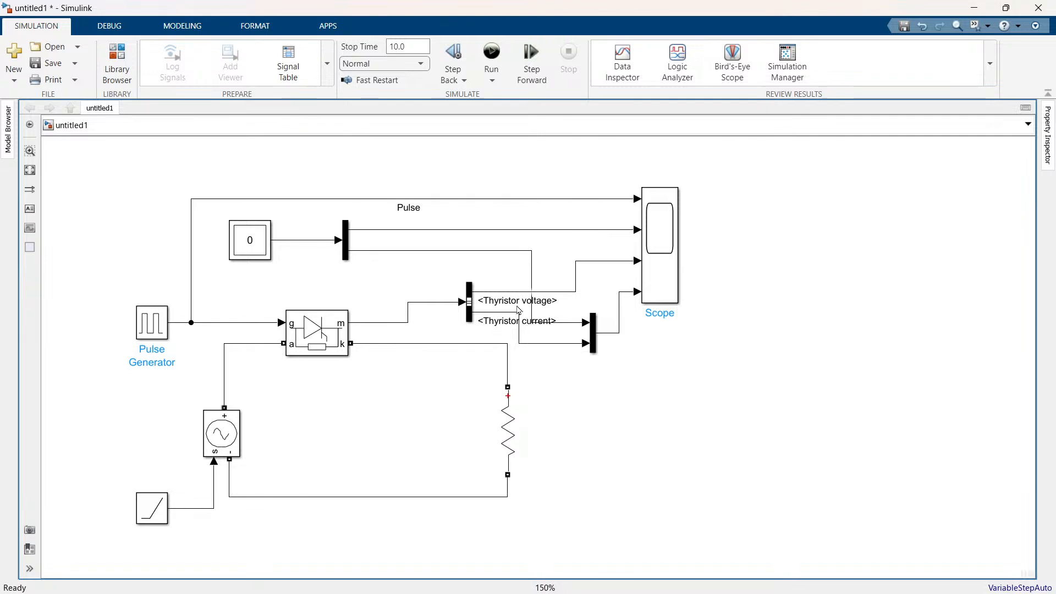
# - Label the Demux line to the Scope's second input as Voltage and the Mux output line as Curent
pyautogui.doubleClick(561, 231)
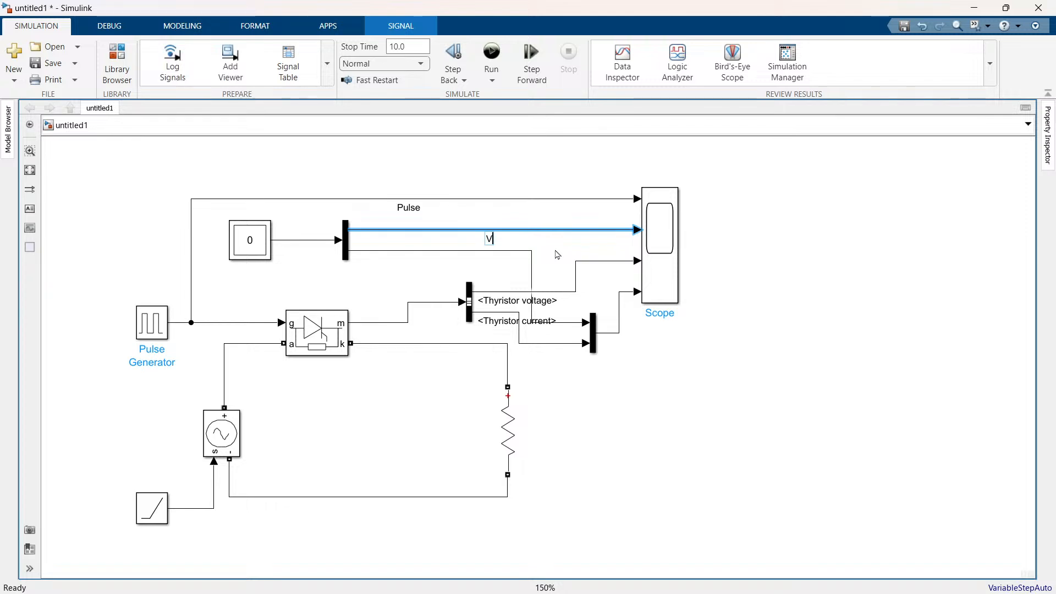
pyautogui.write('Voltage')
pyautogui.click(556, 254)
pyautogui.click(622, 329)
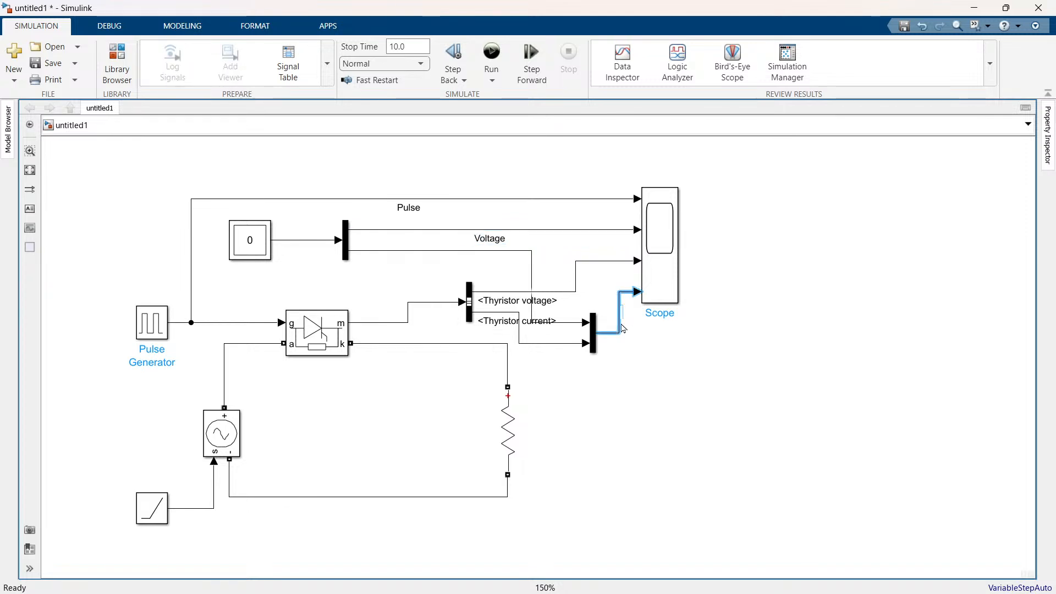
pyautogui.write('Cure')
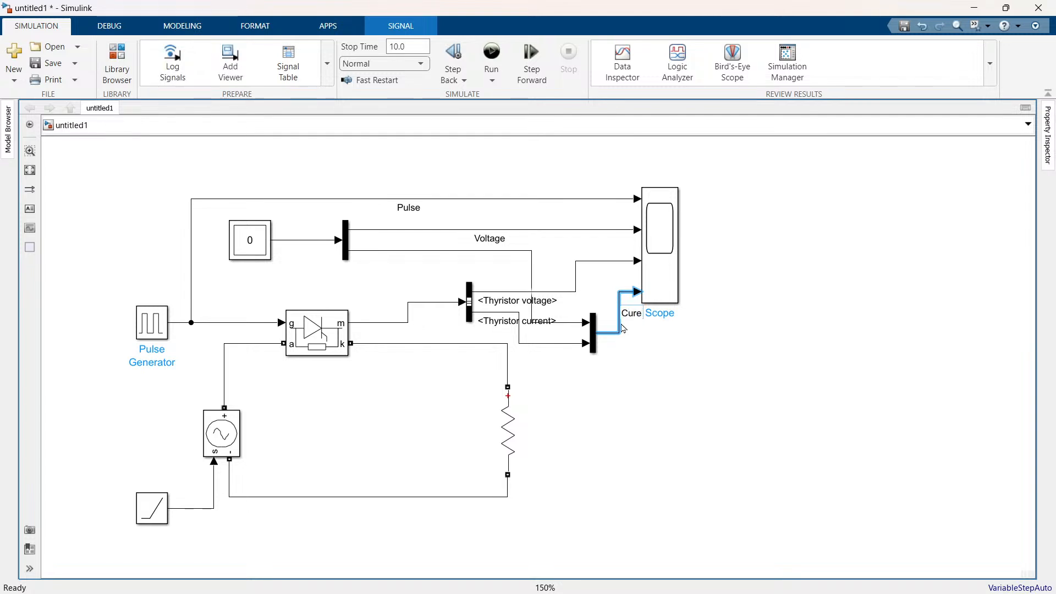
pyautogui.write('nt')
pyautogui.click(669, 349)
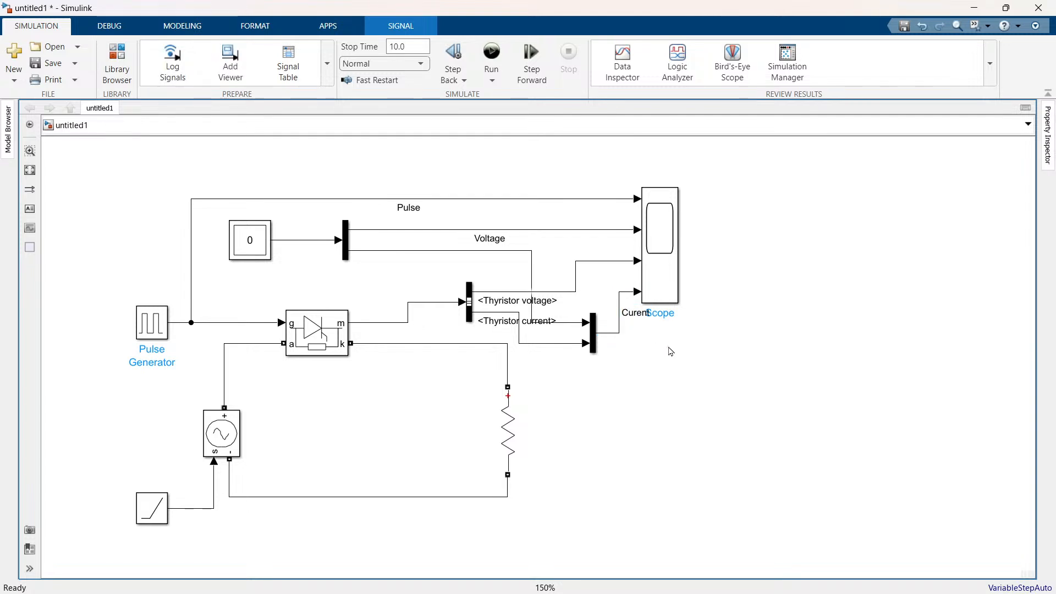
# - Set the Pulse Generator's period to 2 seconds
pyautogui.click(138, 328)
pyautogui.doubleClick(138, 328)
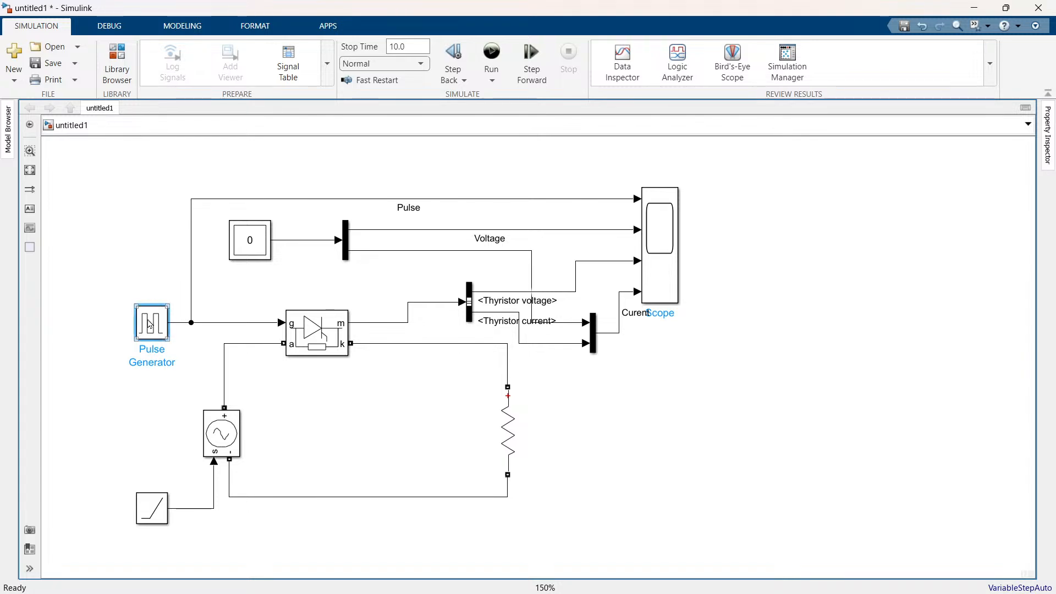
pyautogui.scroll(-3, 485, 223)
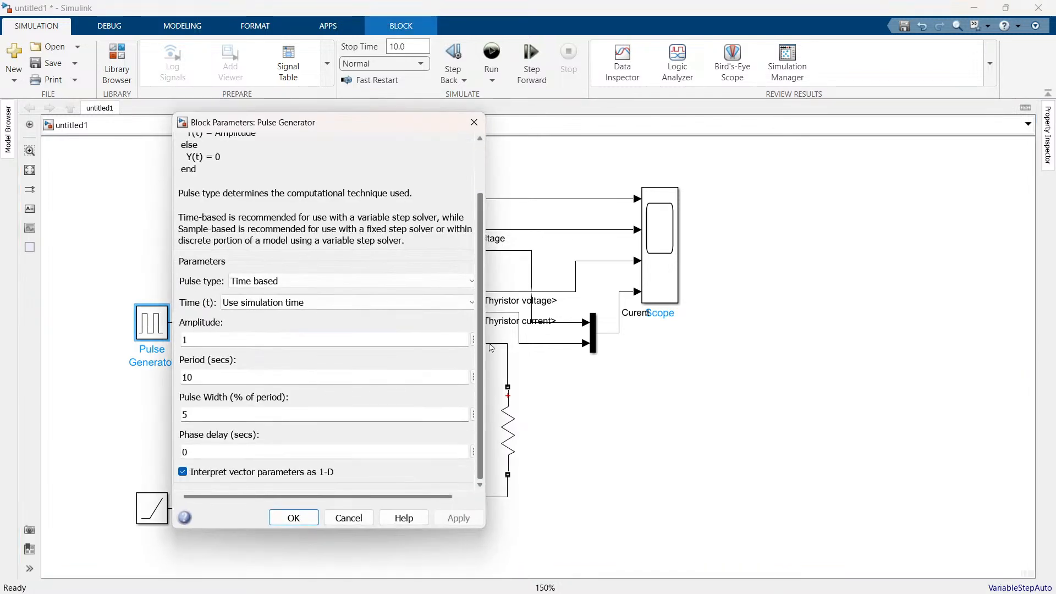
pyautogui.doubleClick(211, 379)
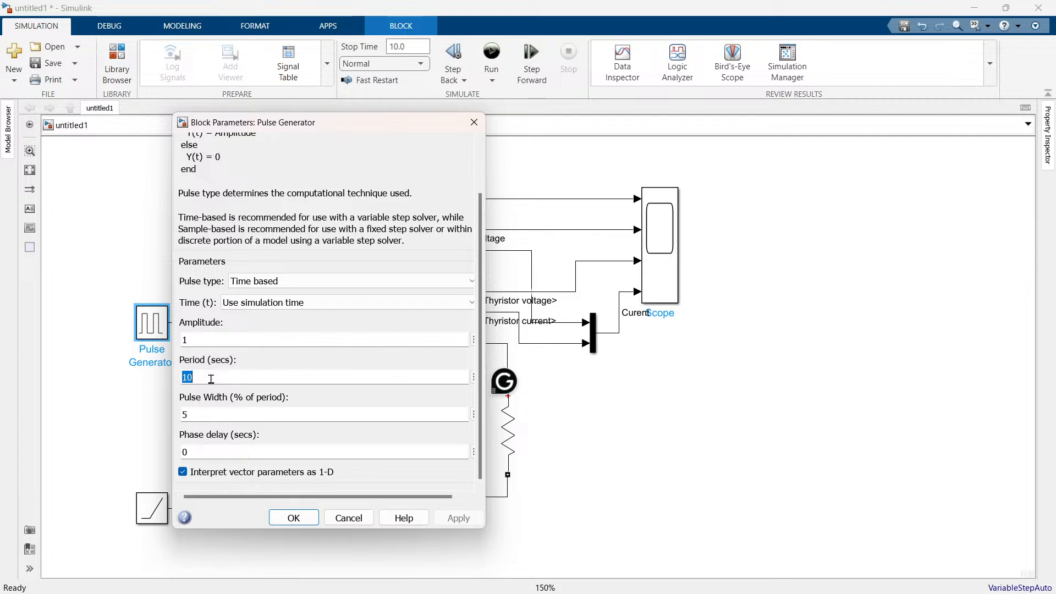
pyautogui.press('BackSpace')
pyautogui.write('2')
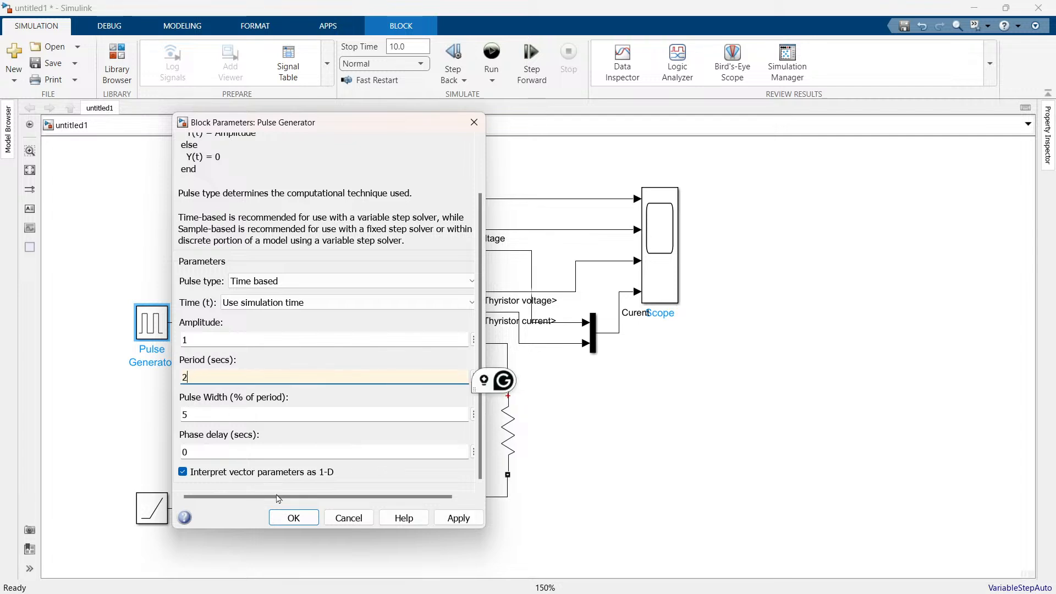
pyautogui.press('Return')
pyautogui.click(662, 511)
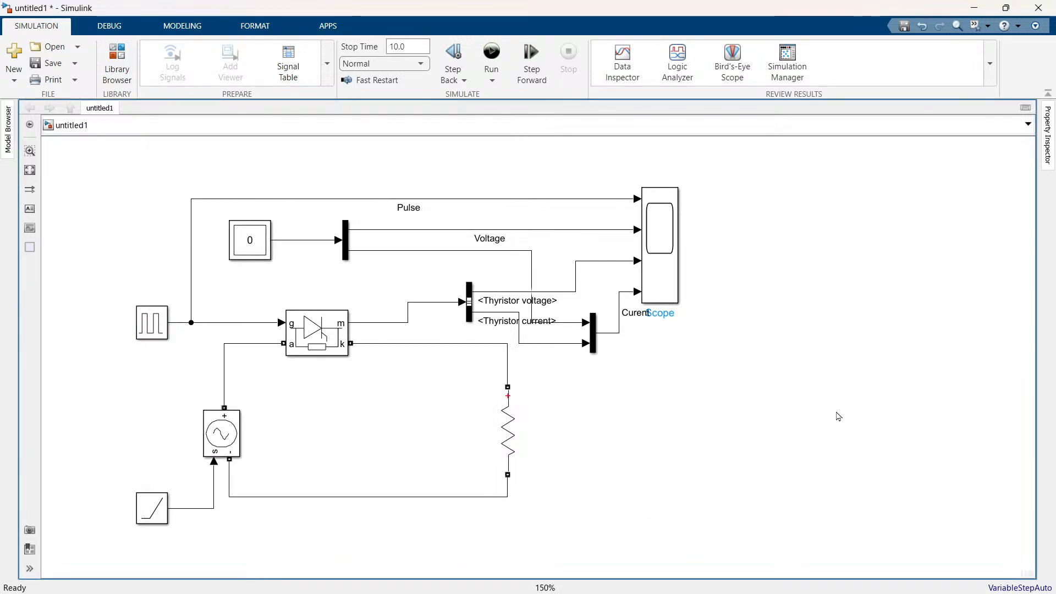
# - Add a powergui block from Electrical/Specialized Power Systems and place it above the Pulse Generator, near the canvas corner
pyautogui.doubleClick(852, 184)
pyautogui.write('po')
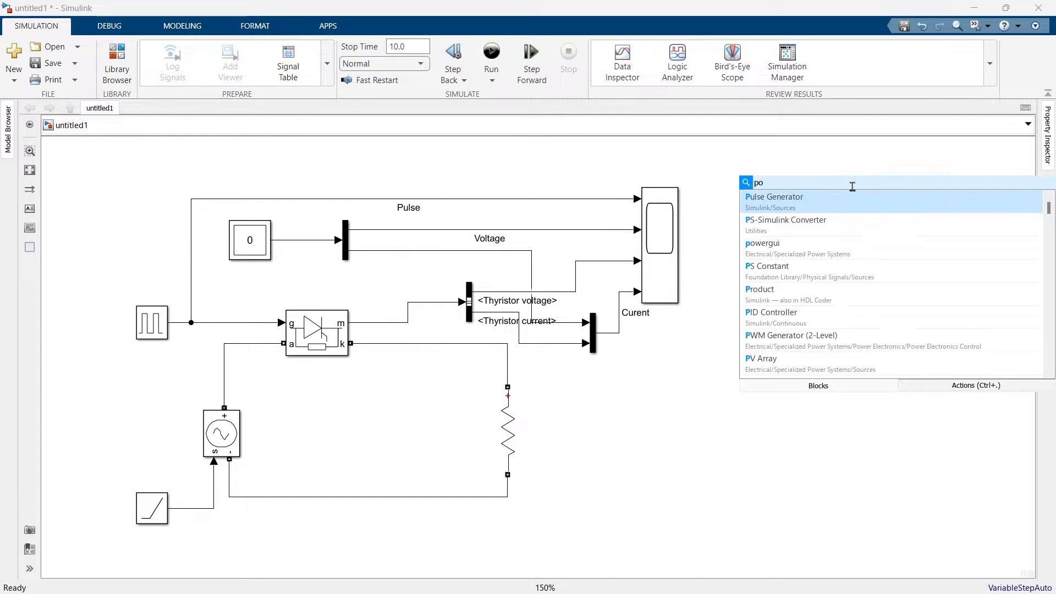
pyautogui.click(848, 208)
pyautogui.moveTo(850, 210); pyautogui.dragTo(118, 187)
# - Set the powergui block's simulation type to Discrete and apply it
pyautogui.doubleClick(119, 191)
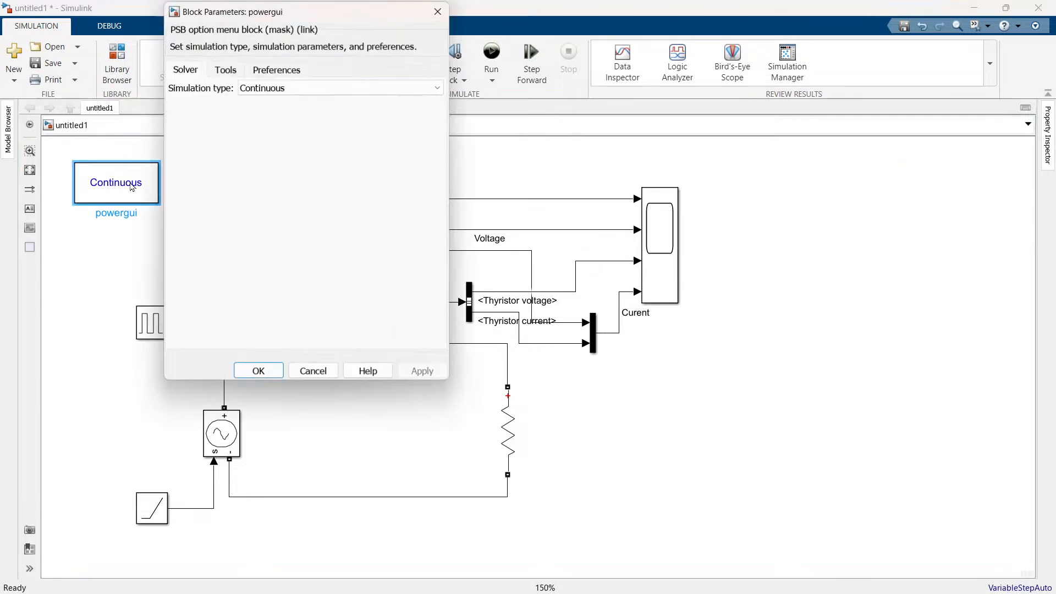
pyautogui.click(302, 89)
pyautogui.click(304, 115)
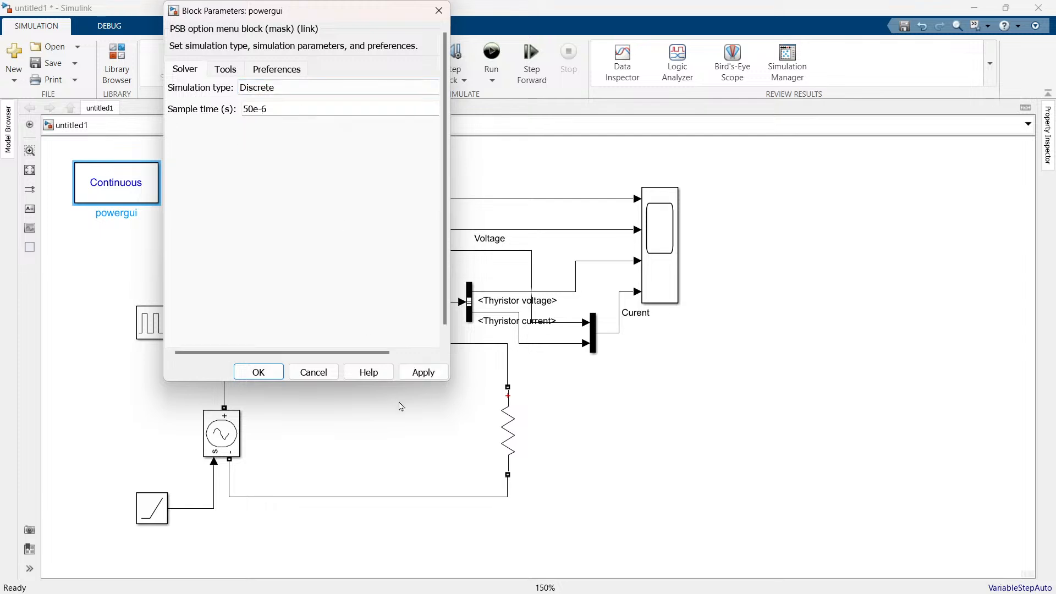
pyautogui.click(423, 377)
pyautogui.click(274, 374)
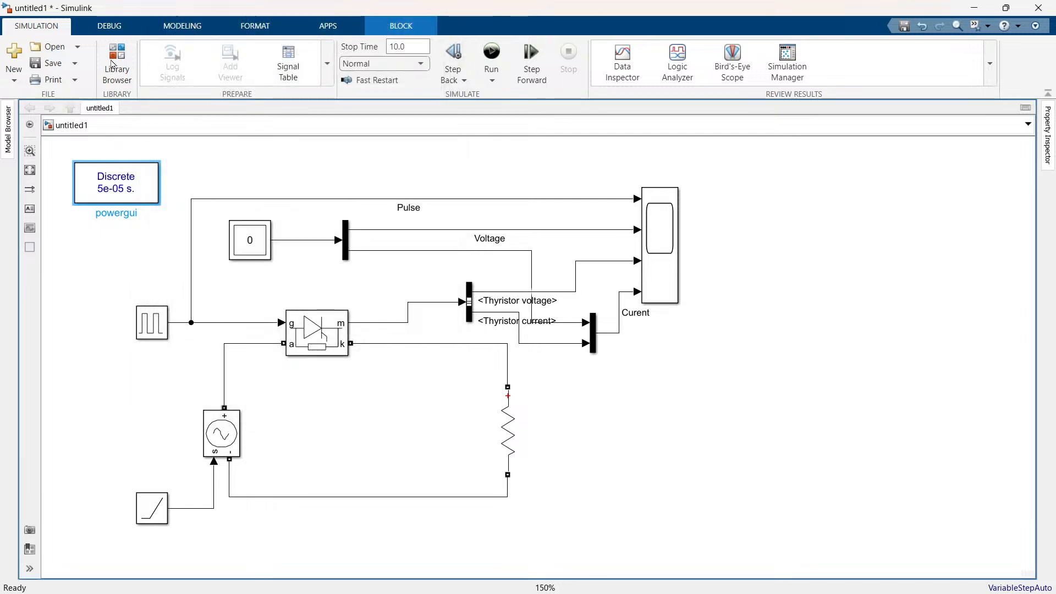
# - Change the model's solver to discrete (no continuous states) in the configuration parameters and apply it
pyautogui.click(179, 26)
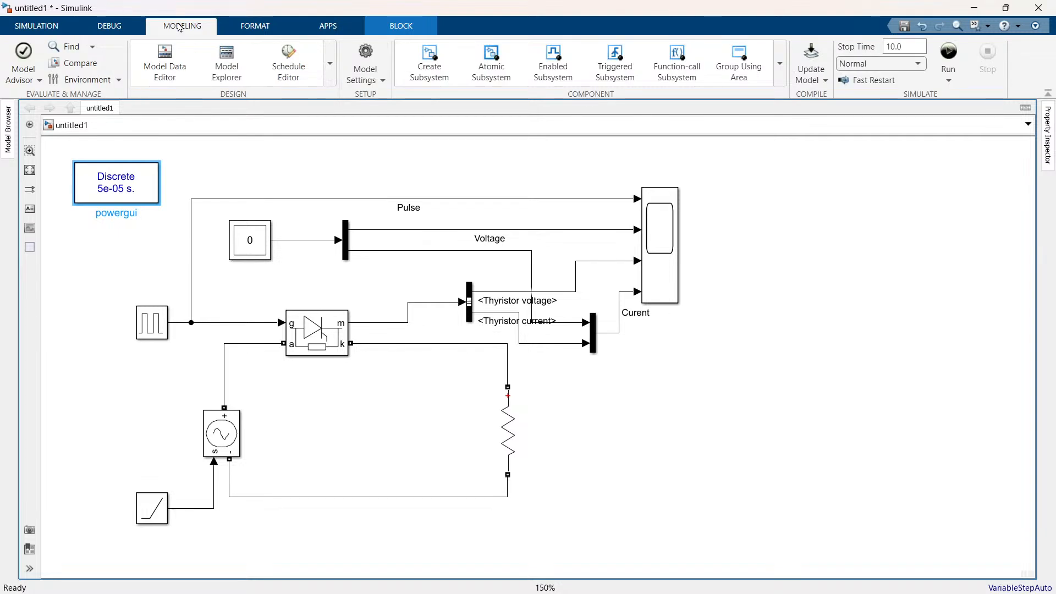
pyautogui.click(365, 58)
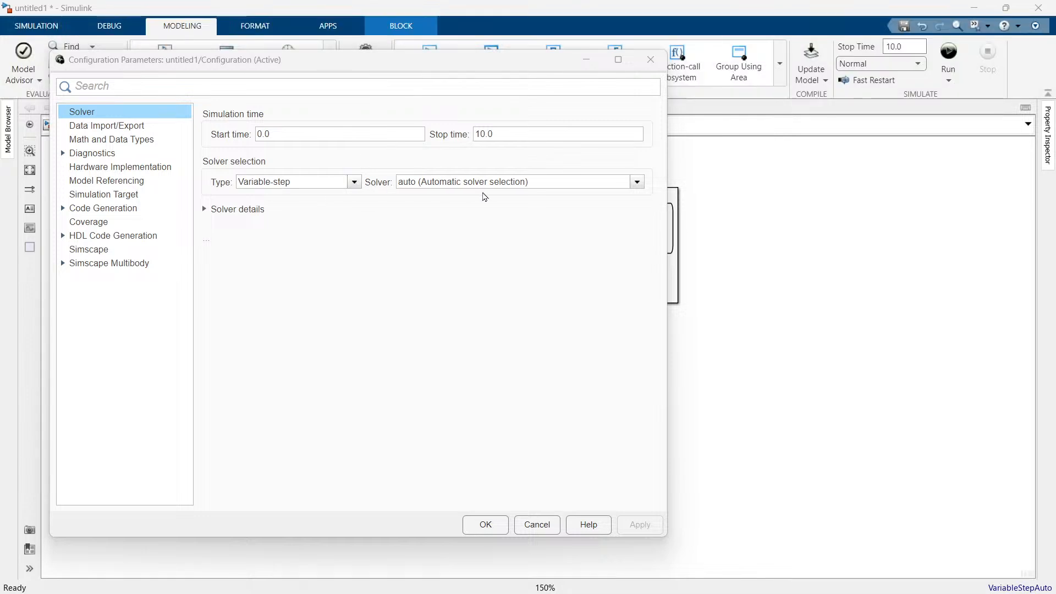
pyautogui.click(638, 187)
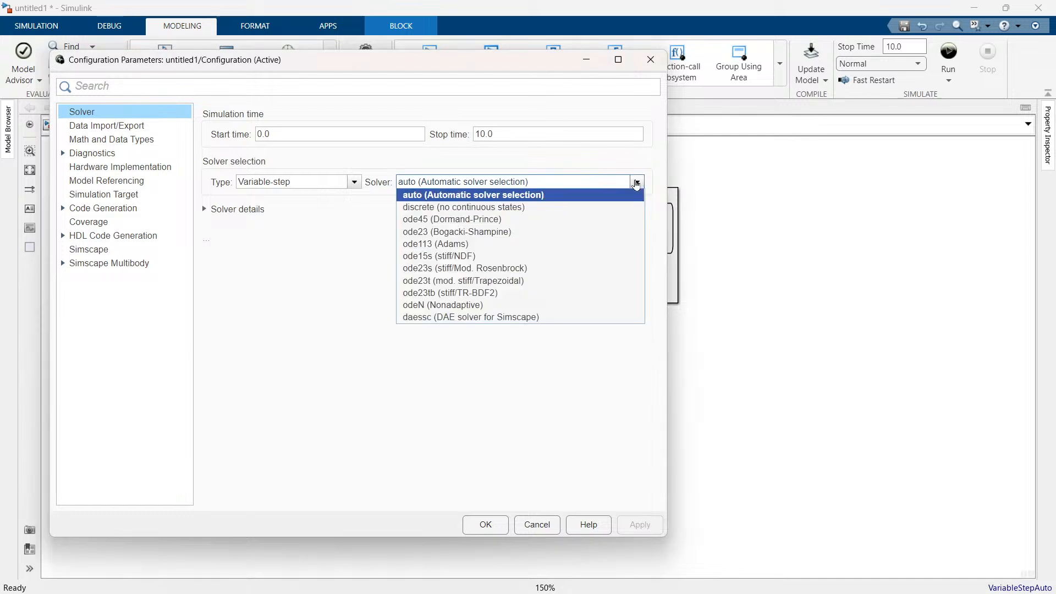
pyautogui.click(571, 215)
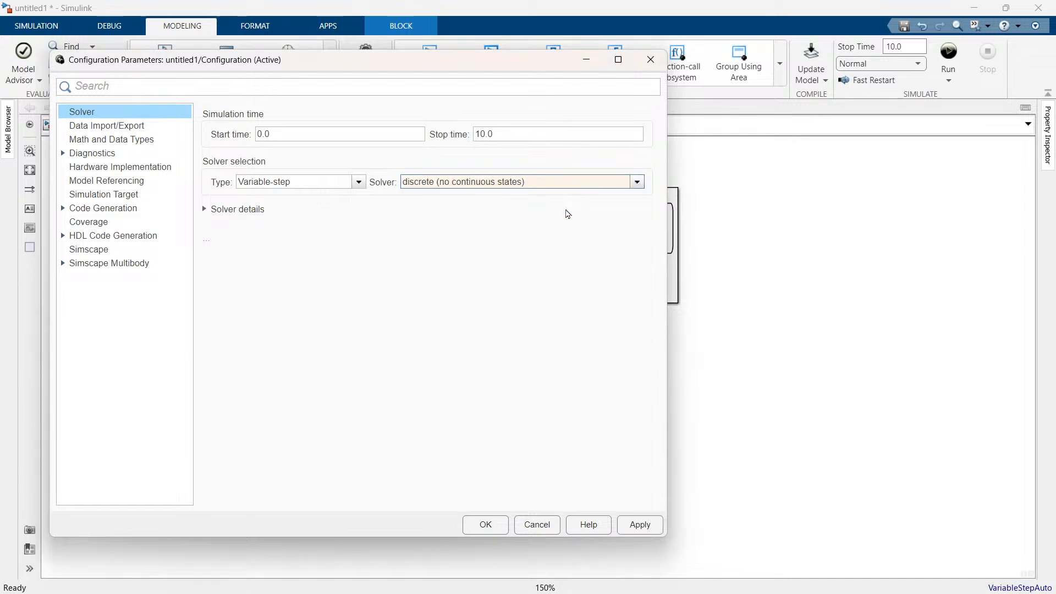
pyautogui.click(641, 525)
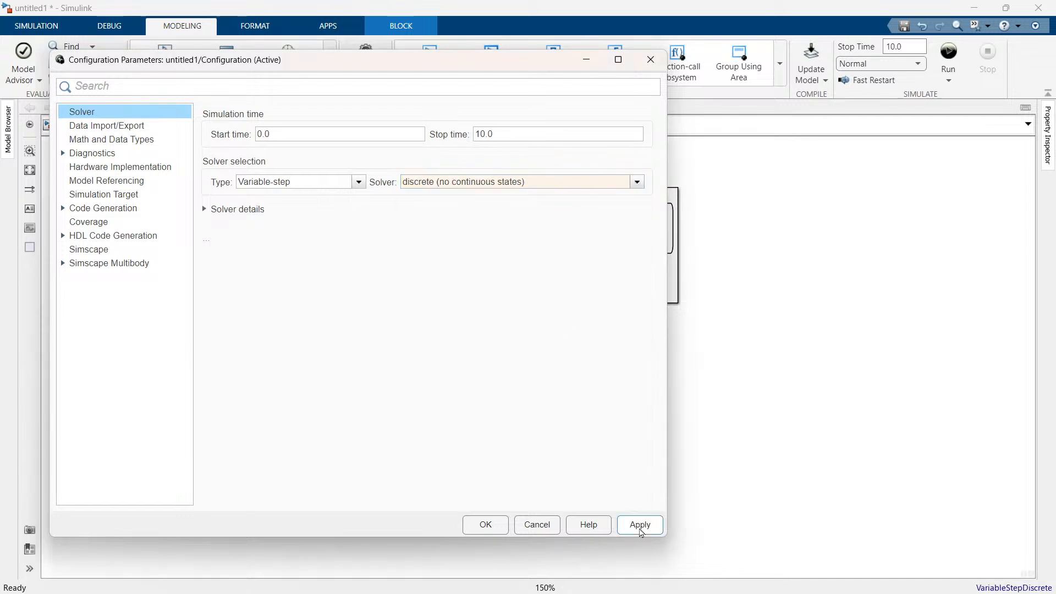
pyautogui.click(497, 522)
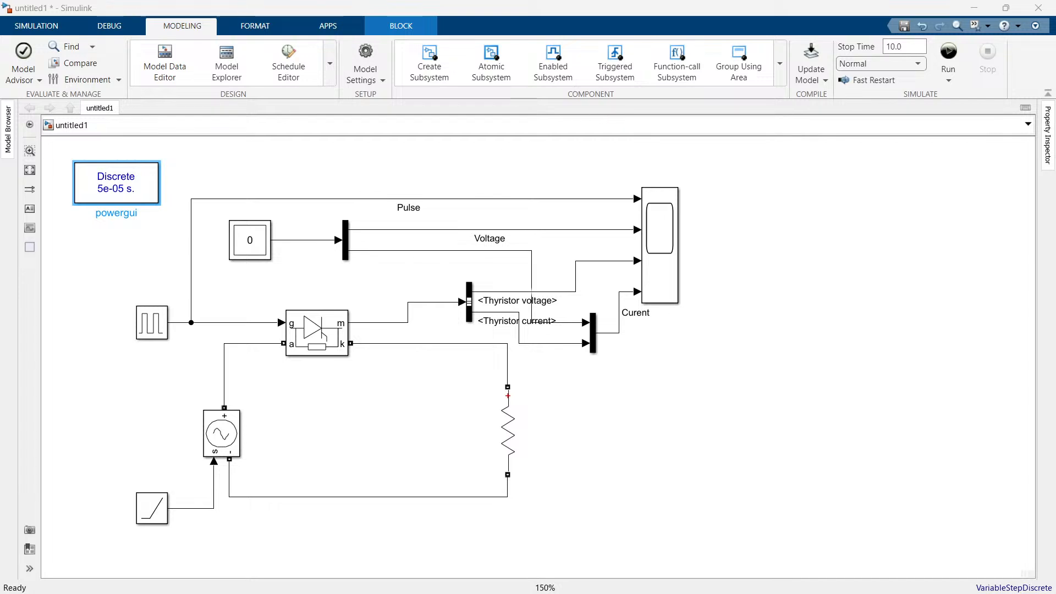
# - Select the Controlled Voltage Source voltage and the Series RLC Branch voltage, in that order, as the Multimeter's output measurements
pyautogui.click(257, 243)
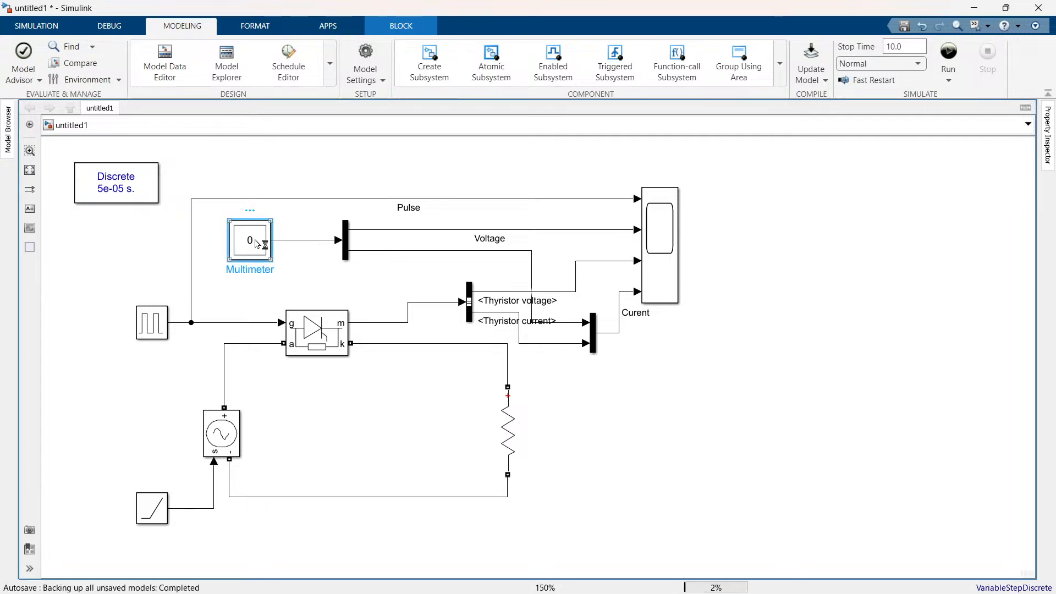
pyautogui.doubleClick(257, 243)
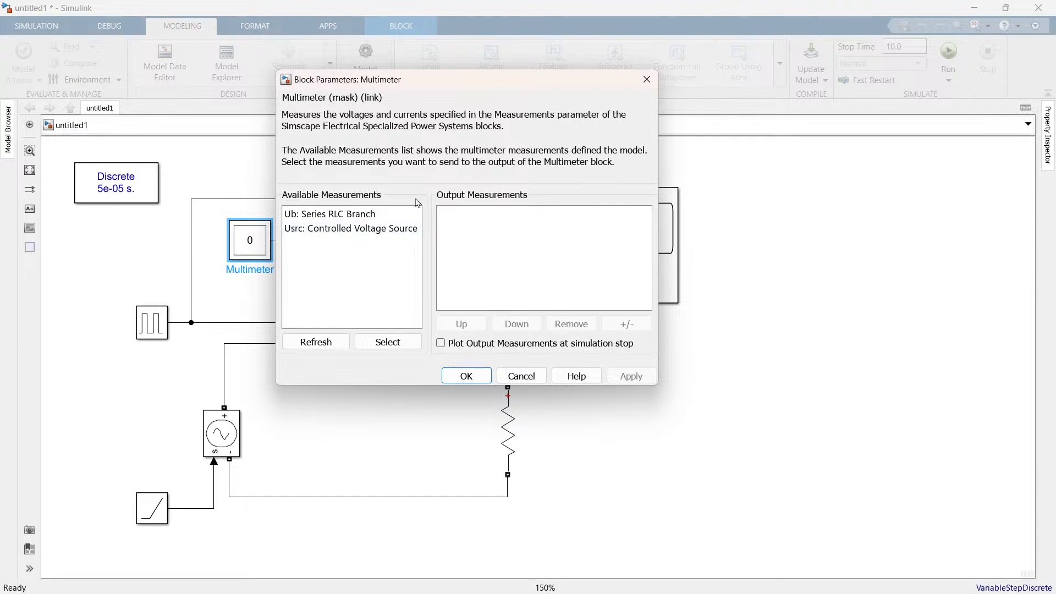
pyautogui.click(252, 265)
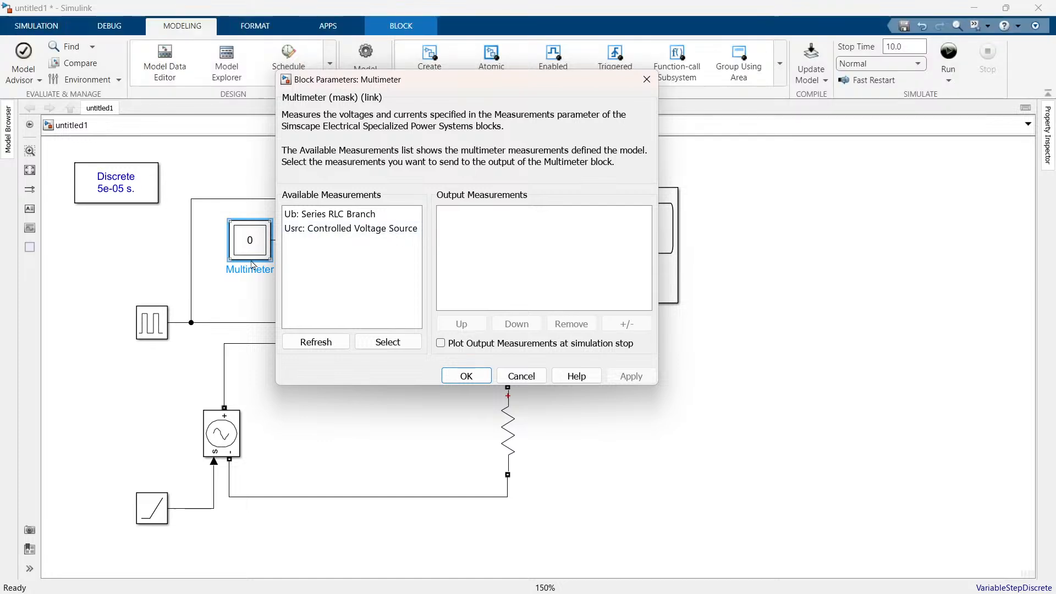
pyautogui.click(366, 232)
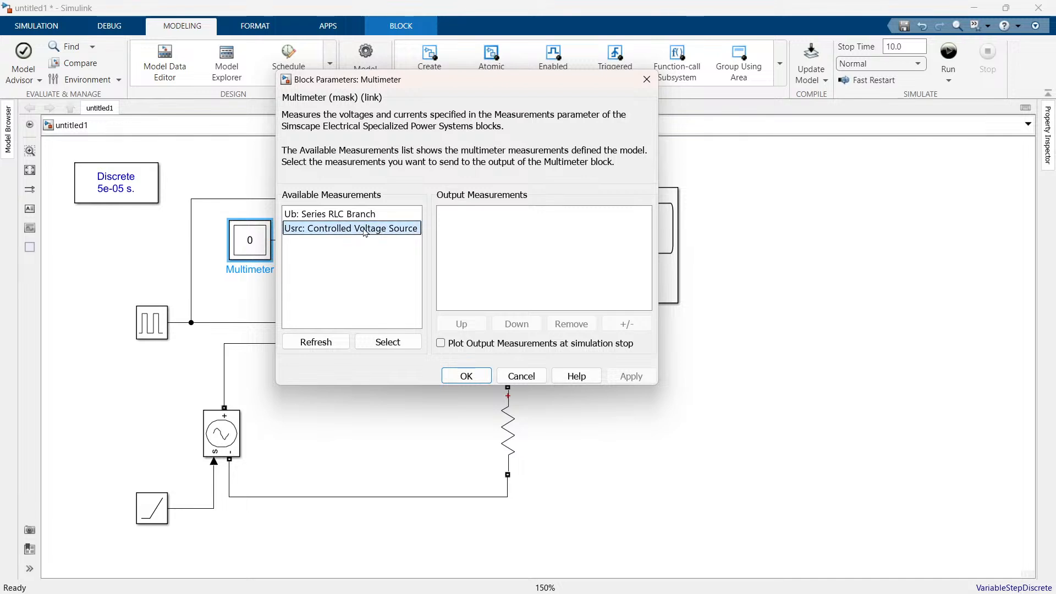
pyautogui.click(388, 342)
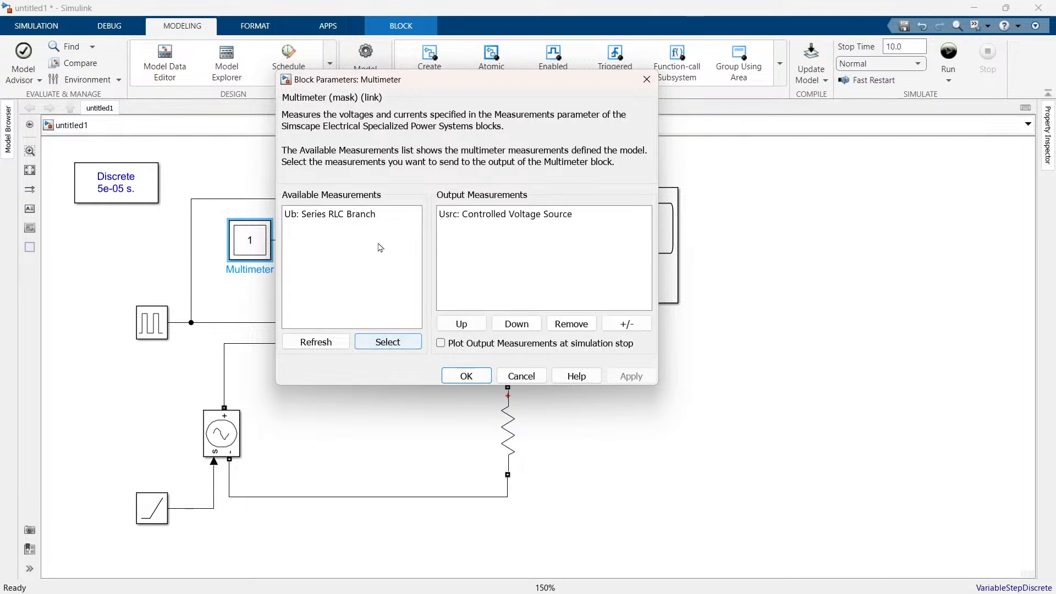
pyautogui.click(366, 218)
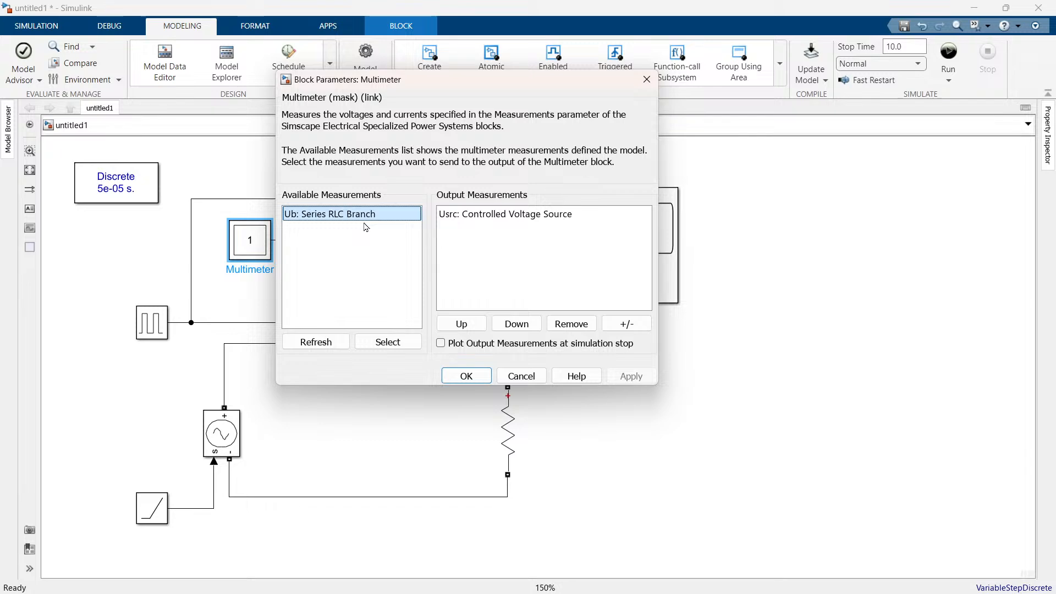
pyautogui.click(392, 347)
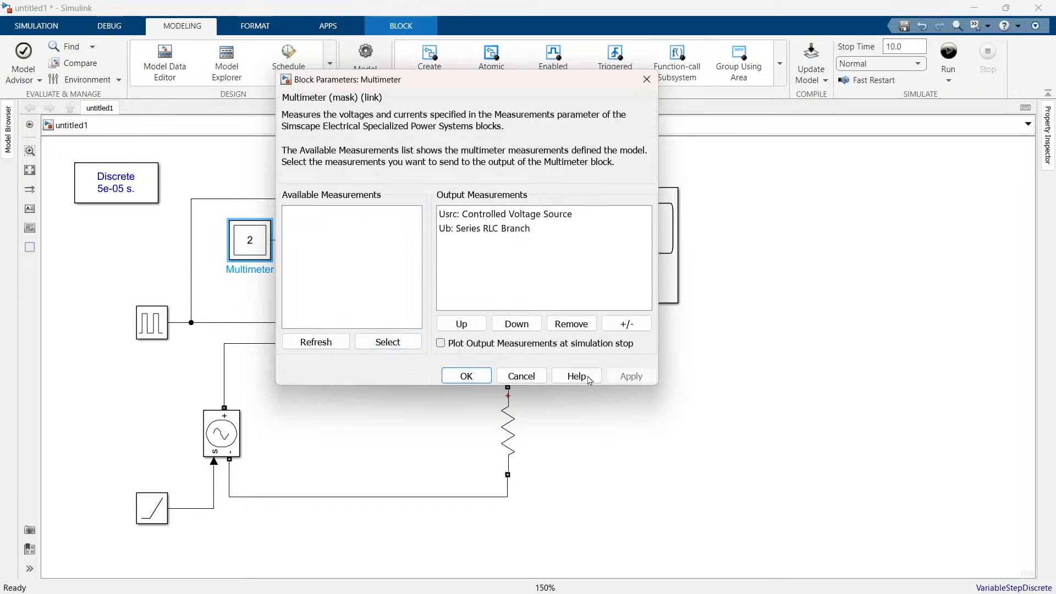
pyautogui.click(466, 376)
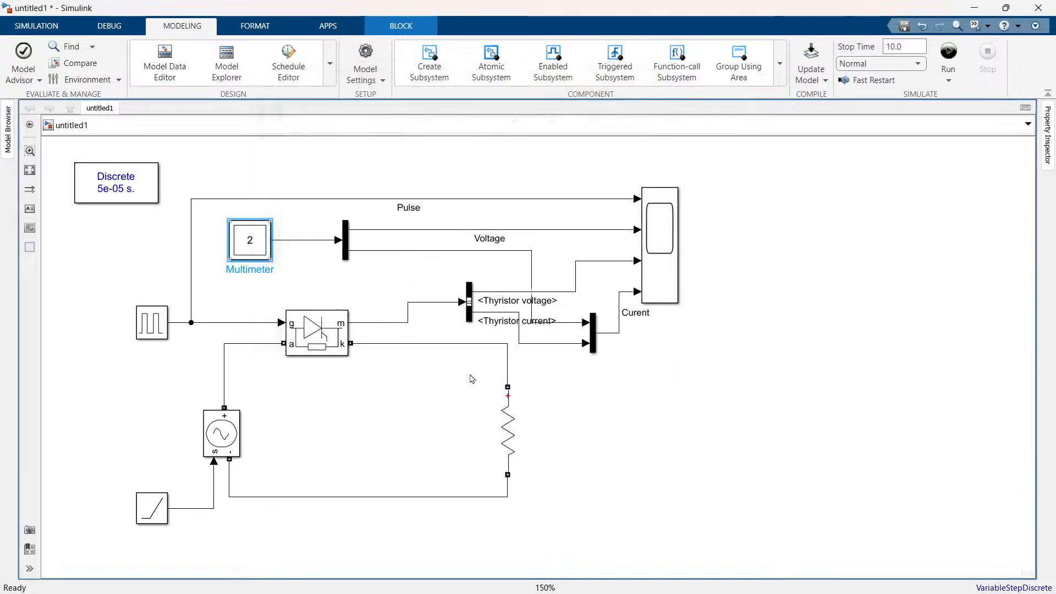
pyautogui.click(591, 417)
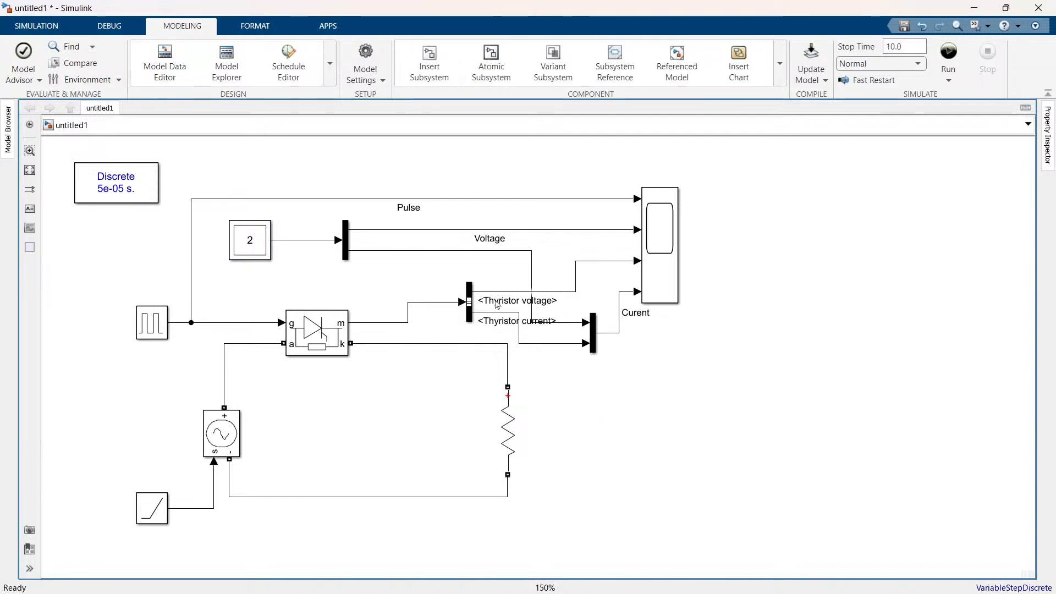
# - Review the Ramp block's slope, start time and initial output parameters
pyautogui.click(51, 24)
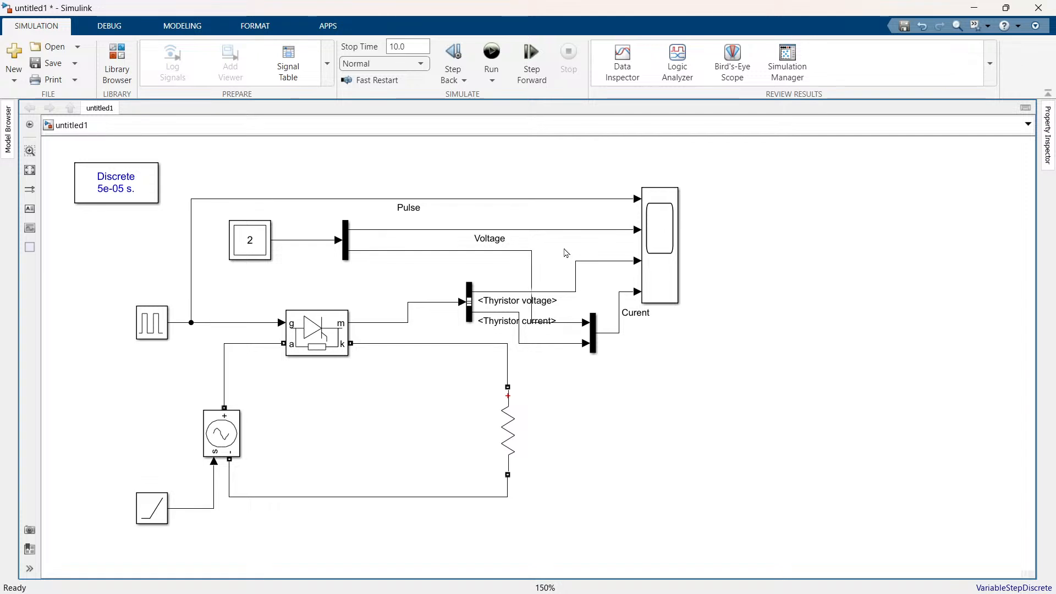
pyautogui.click(151, 512)
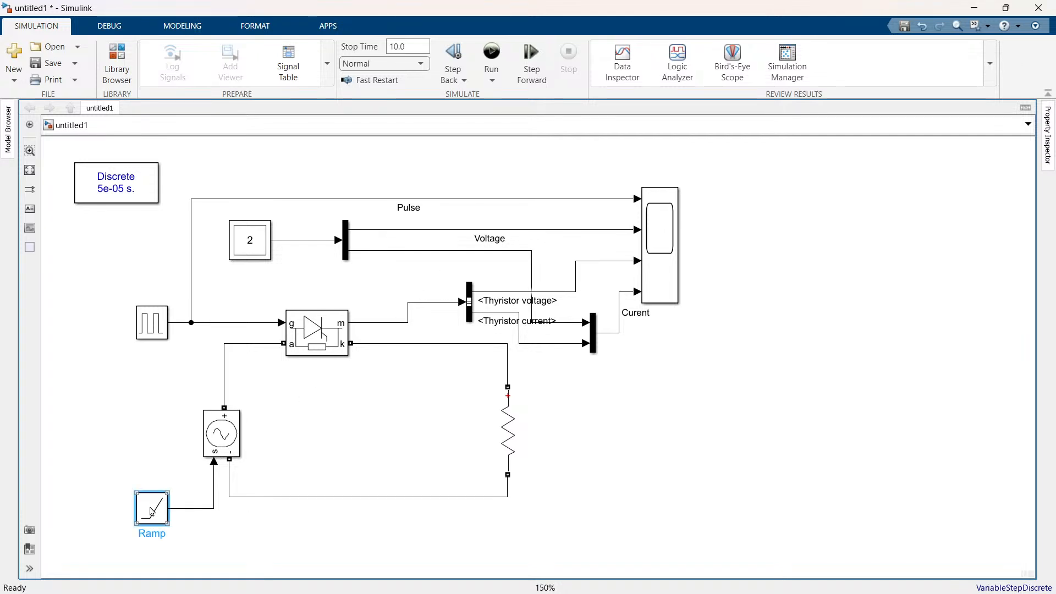
pyautogui.doubleClick(152, 511)
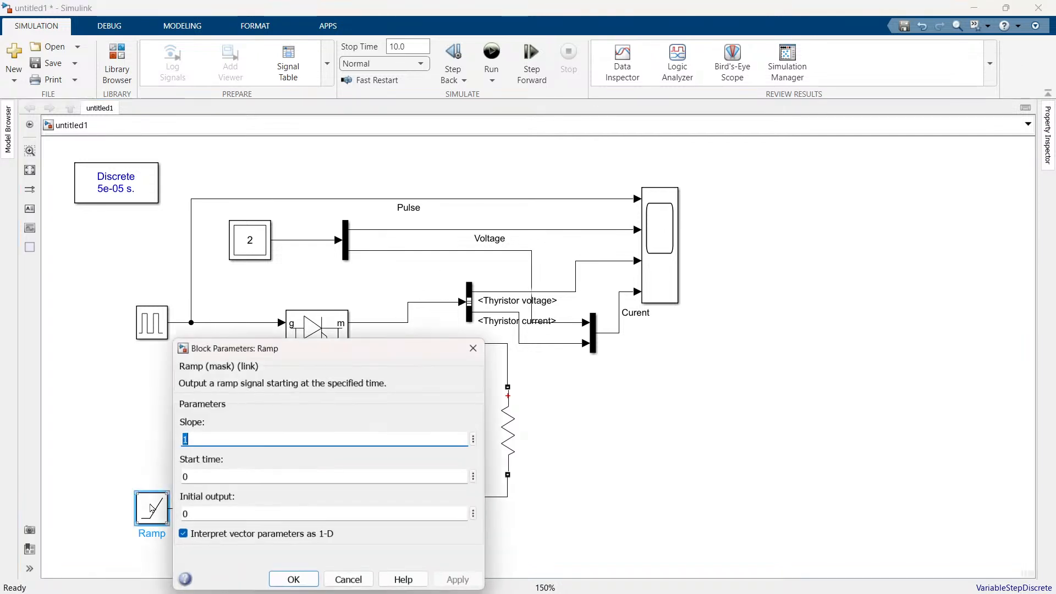
pyautogui.click(295, 579)
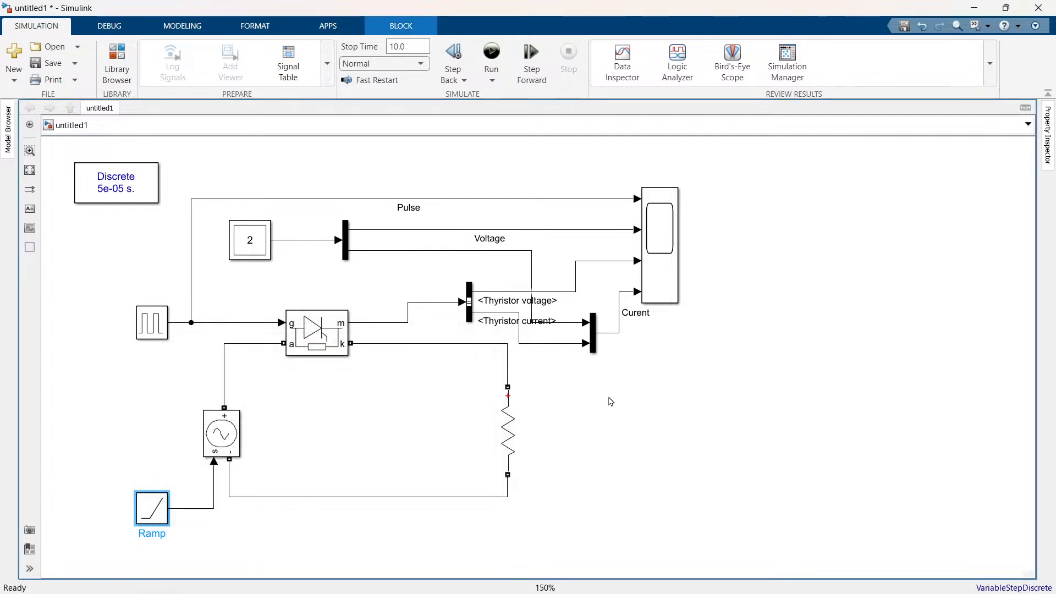
pyautogui.click(610, 401)
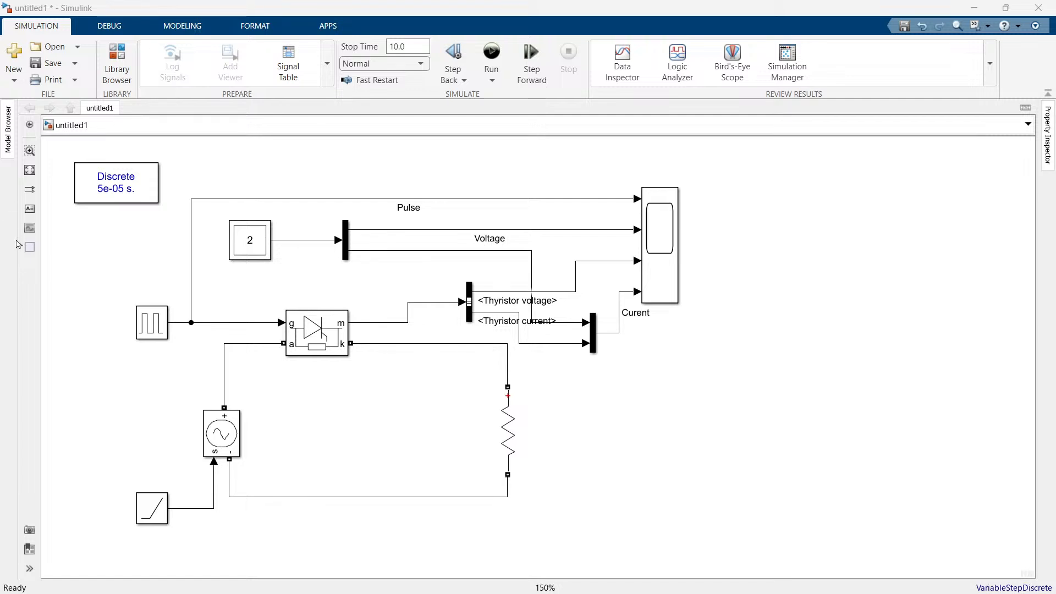
# - Run the simulation of the thyristor circuit
pyautogui.click(405, 155)
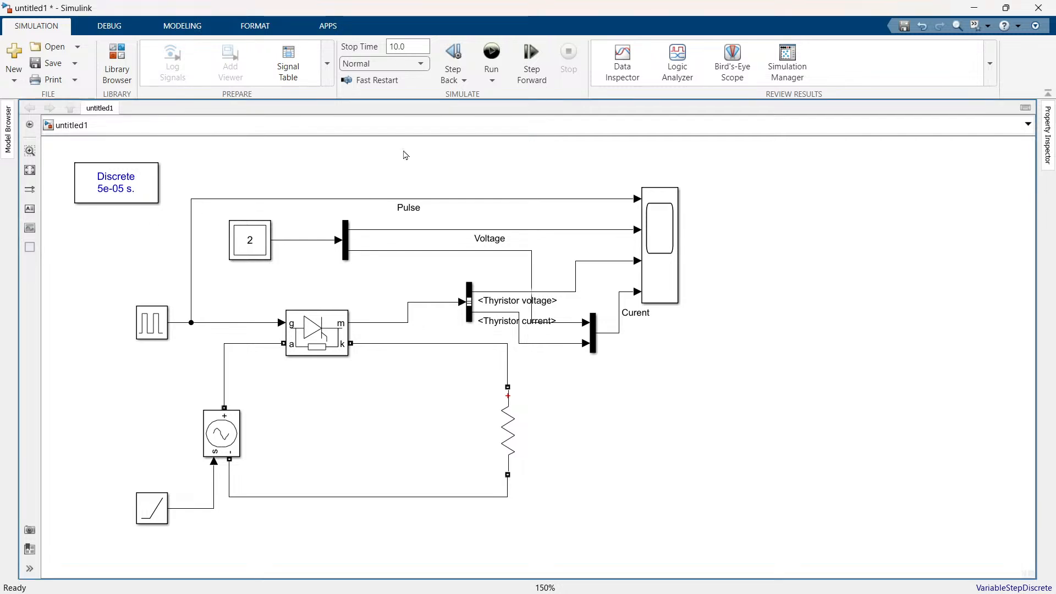
pyautogui.click(491, 55)
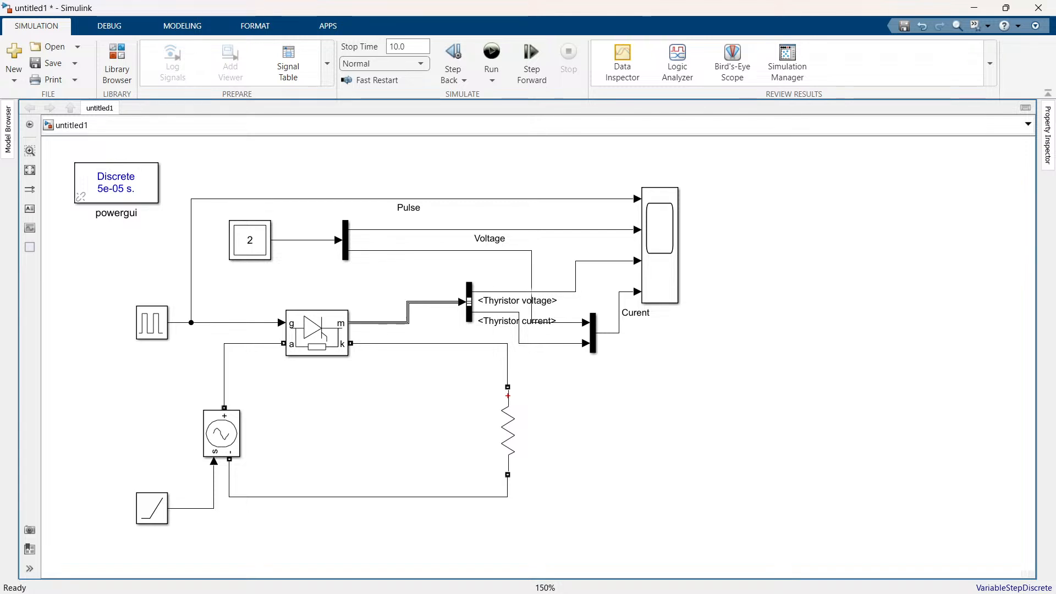
pyautogui.click(154, 329)
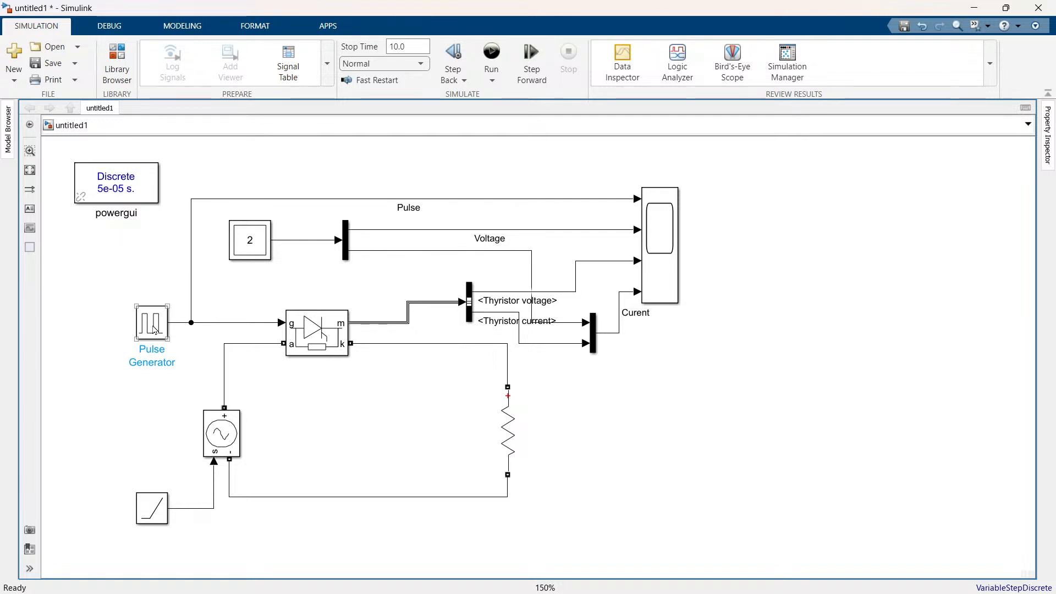
pyautogui.click(312, 332)
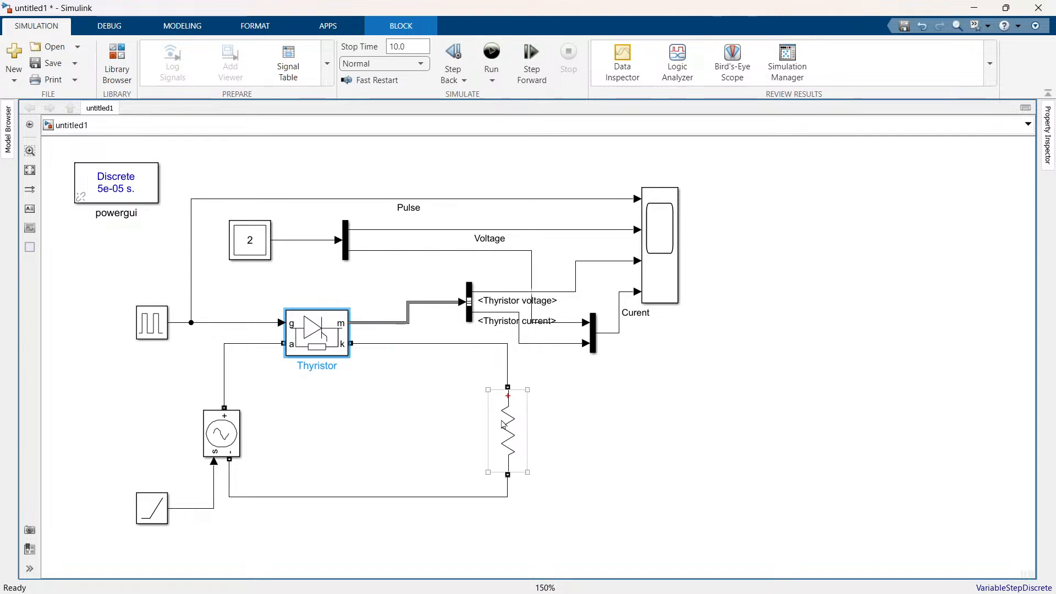
# - Open the Scope results in a maximized window and show the legend on its four plots
pyautogui.doubleClick(650, 253)
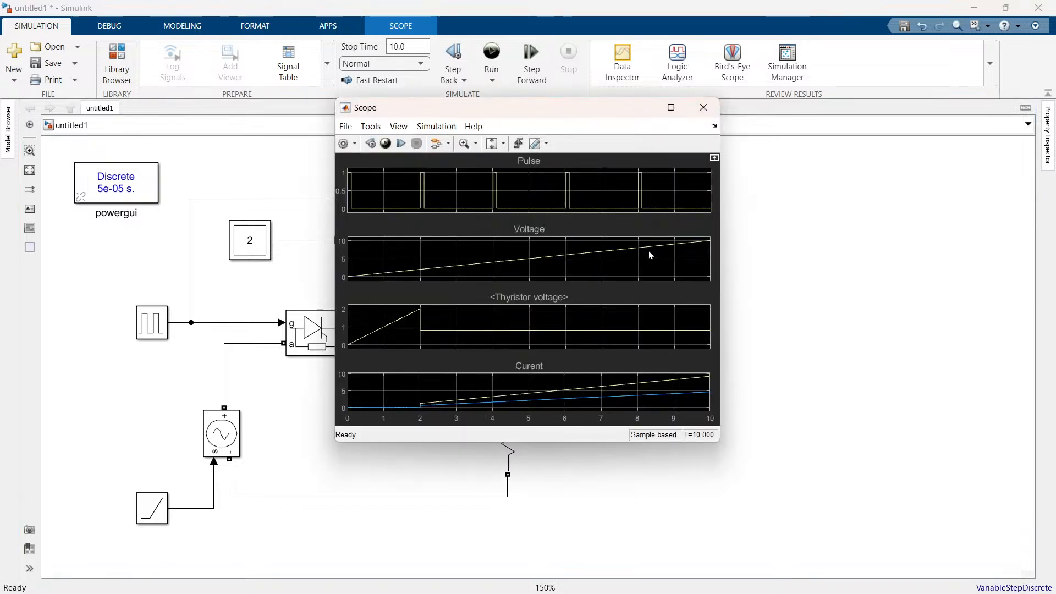
pyautogui.click(671, 108)
pyautogui.click(169, 44)
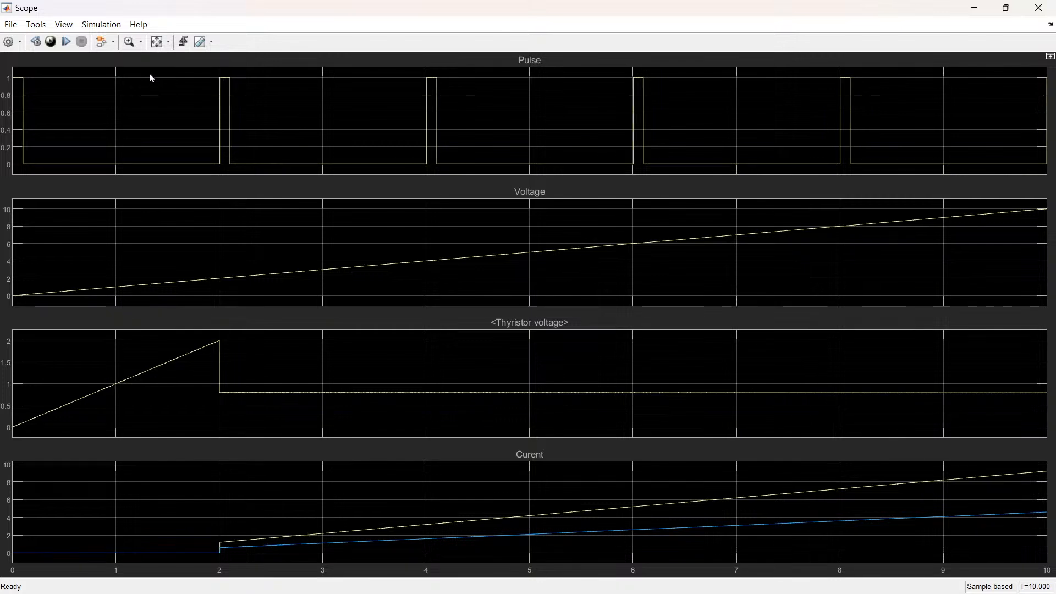
pyautogui.click(62, 28)
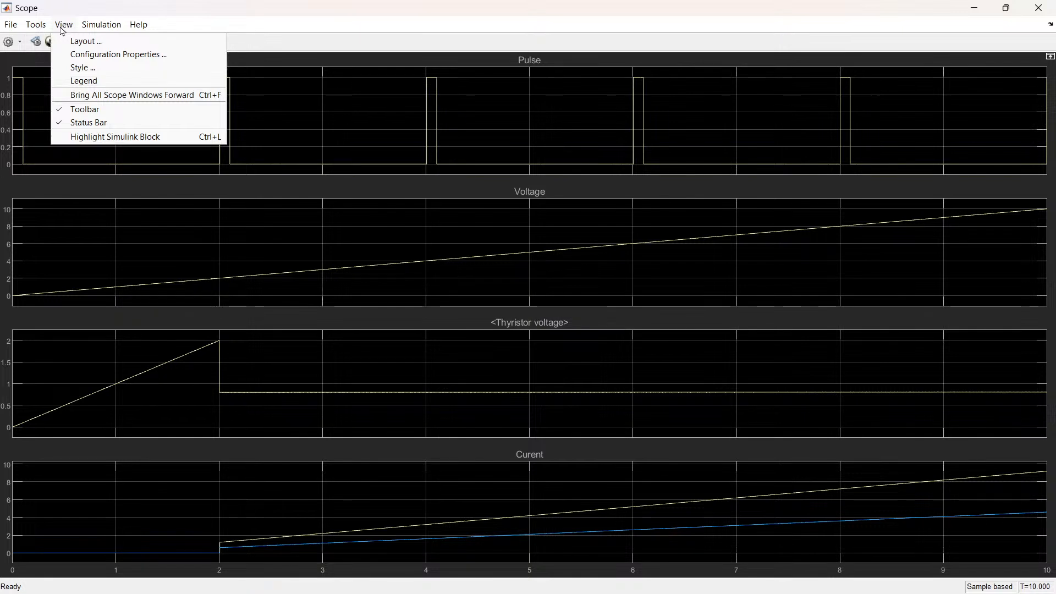
pyautogui.click(121, 82)
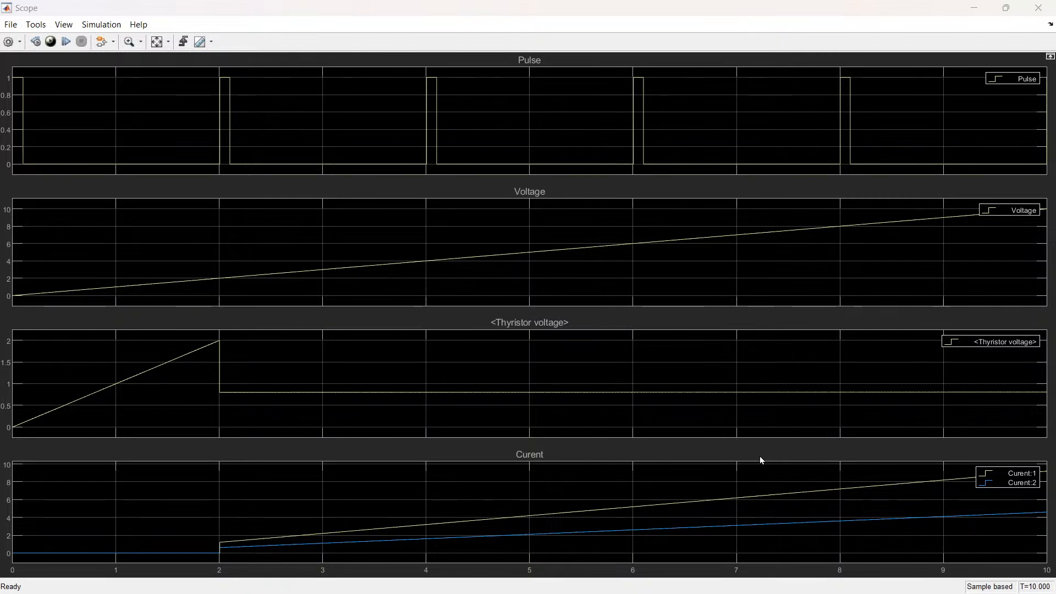
pyautogui.press('super')
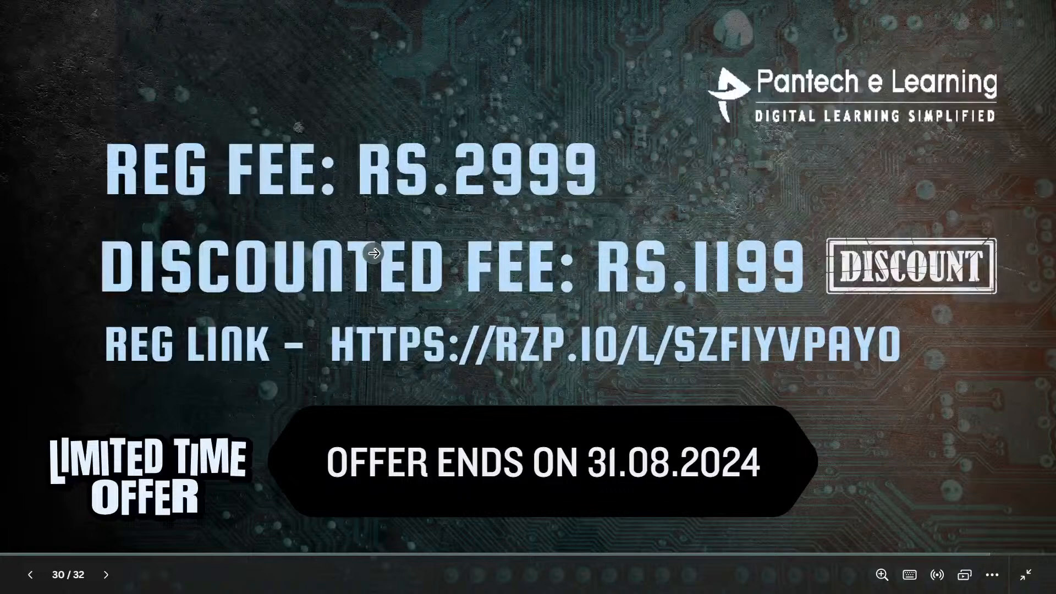
pyautogui.press('Left')
pyautogui.press('Left')
pyautogui.press('Left')
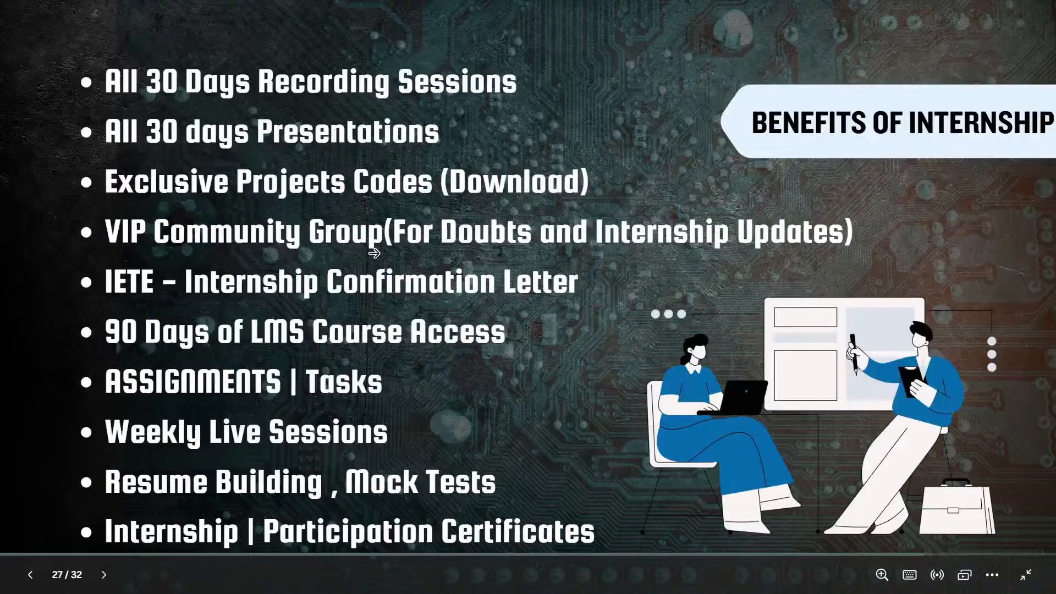